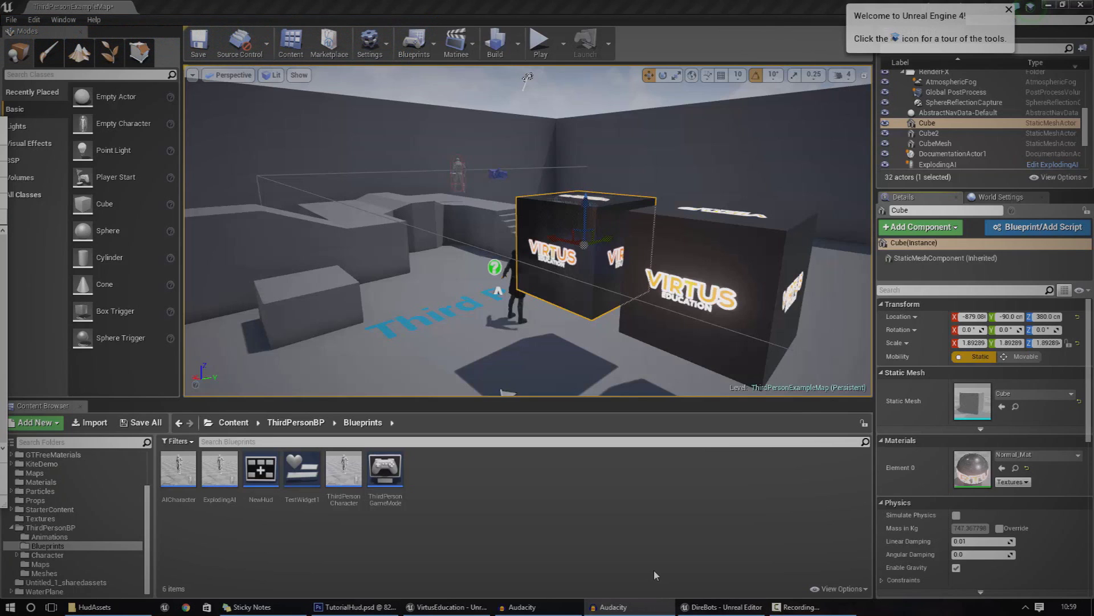
Switch to the DireBots Unreal project and briefly play-test the PrototypeIsland level
{"action": "left_click", "coordinate": [722, 607]}
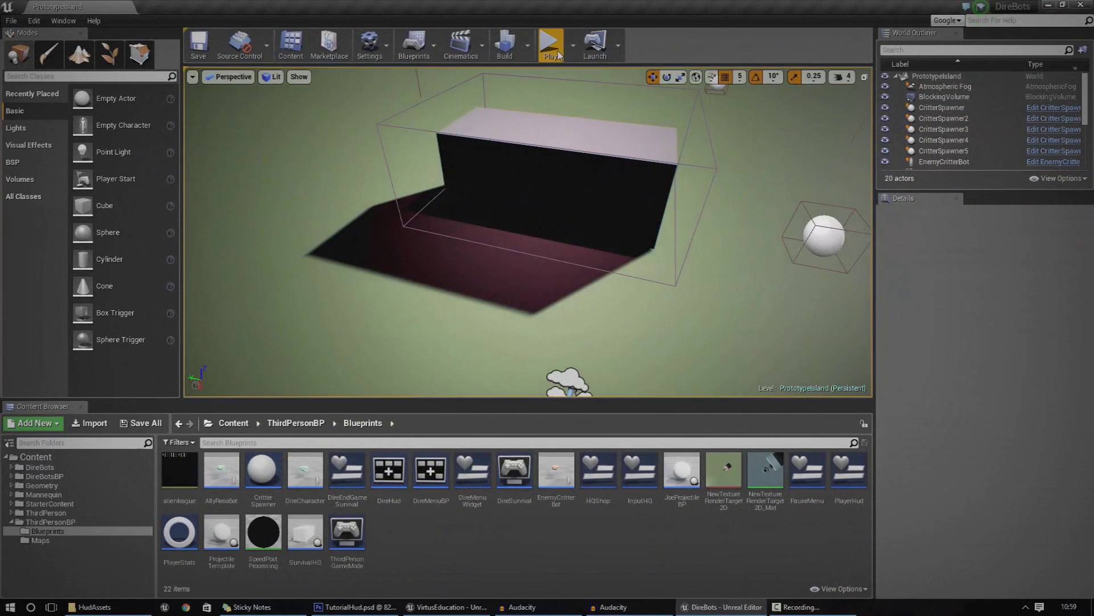
{"action": "left_click", "coordinate": [550, 46]}
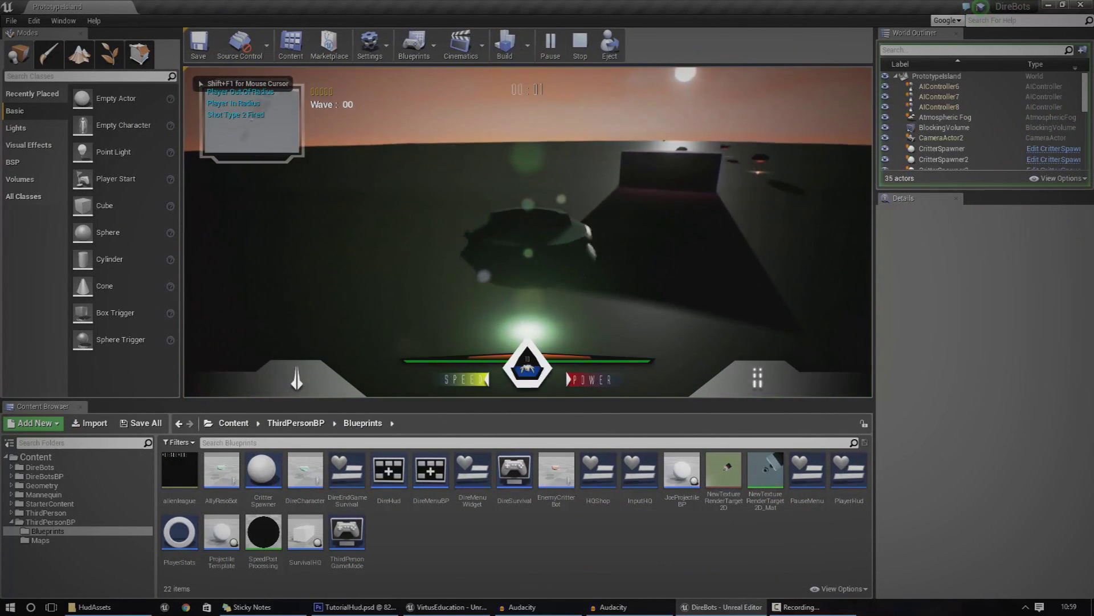
{"action": "key", "text": "a"}
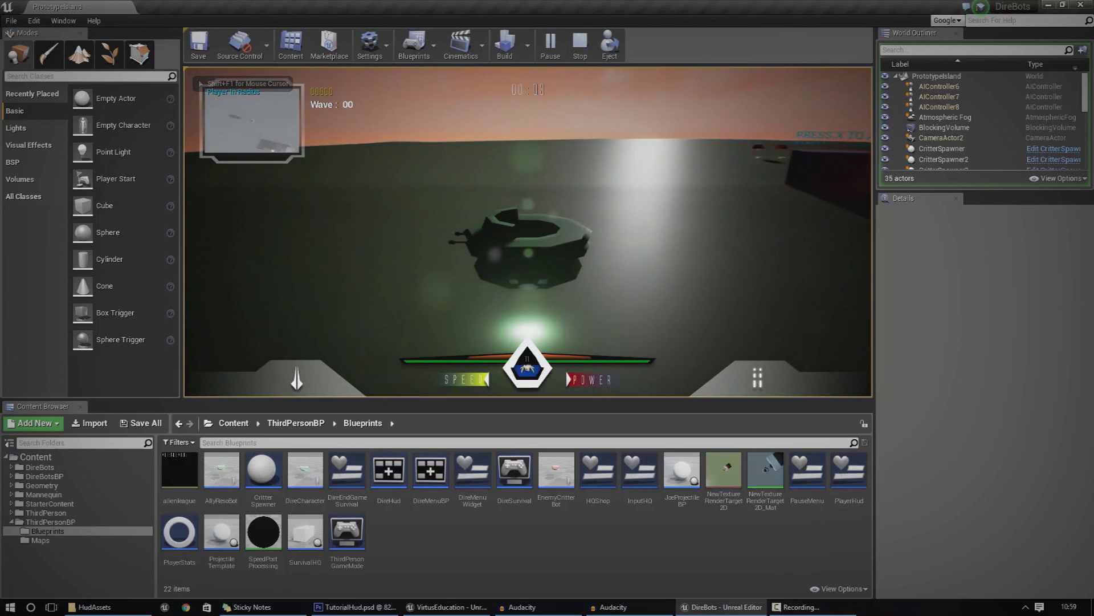
{"action": "key", "text": "a"}
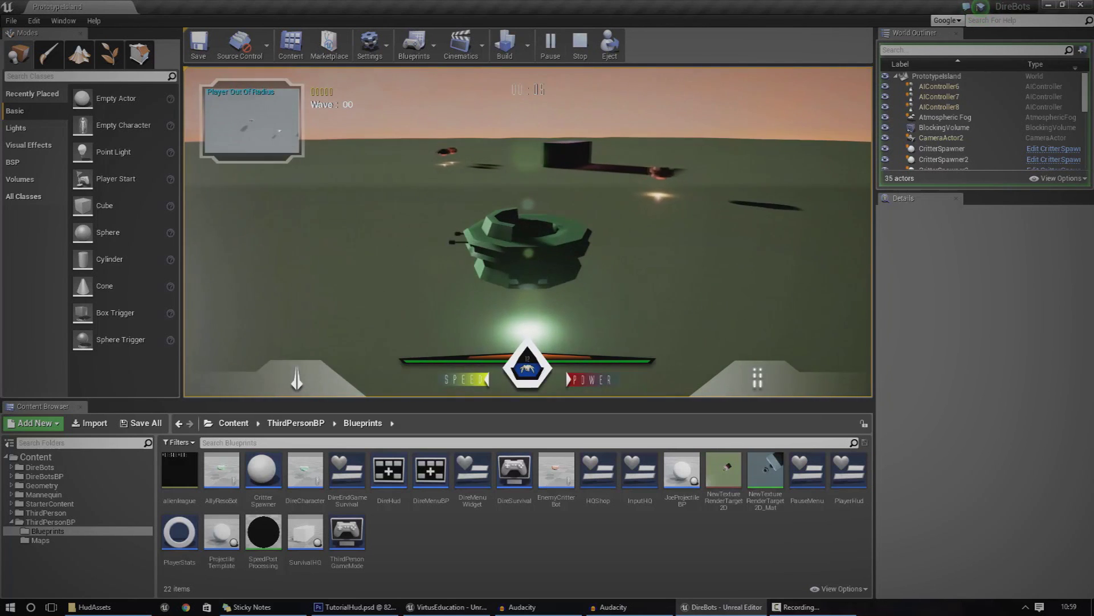
{"action": "key", "text": "Escape"}
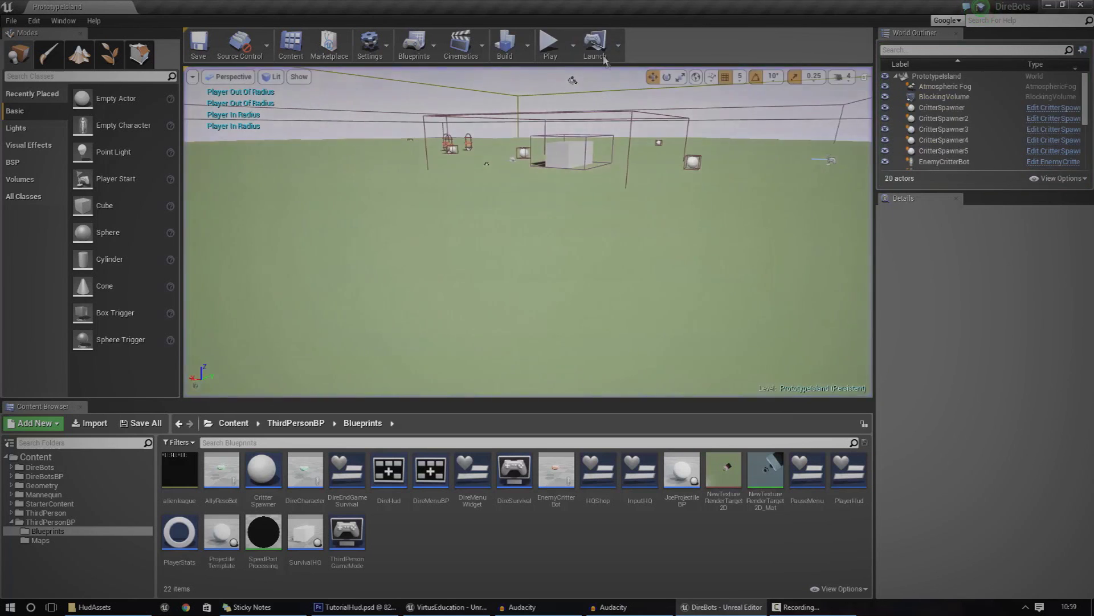
Run the DireBots level again and drive the bot around to examine the in-game HUD
{"action": "left_click", "coordinate": [549, 44]}
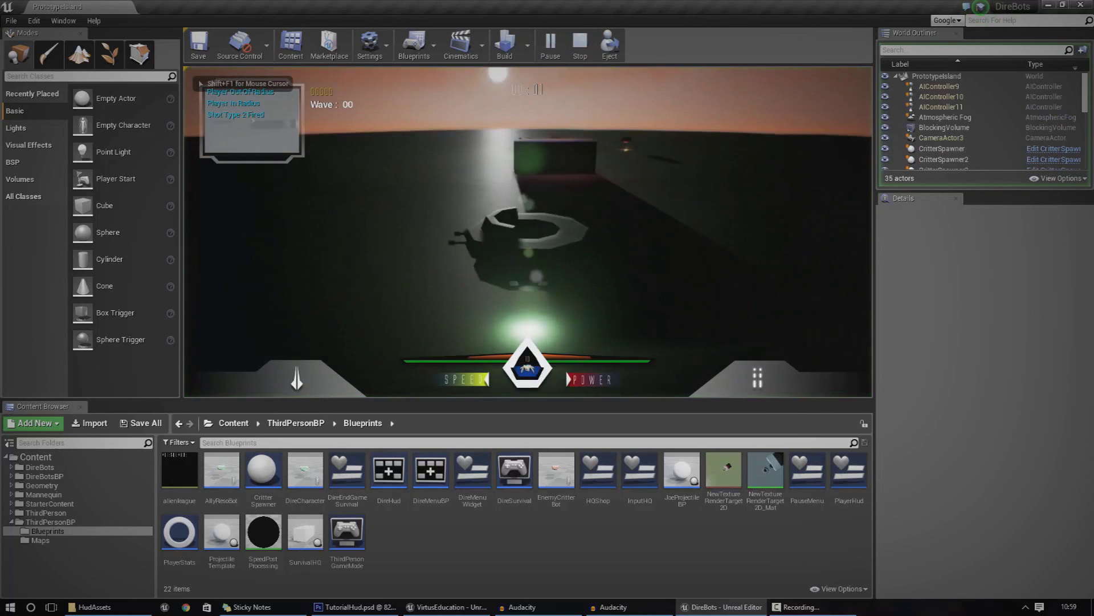
{"action": "key", "text": "a"}
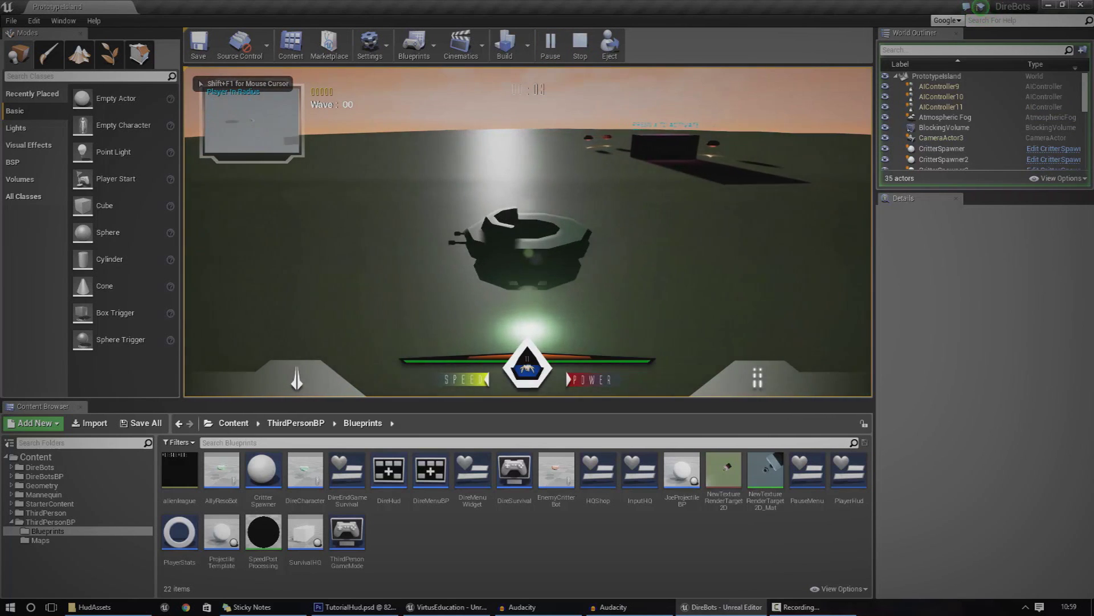
{"action": "key", "text": "a"}
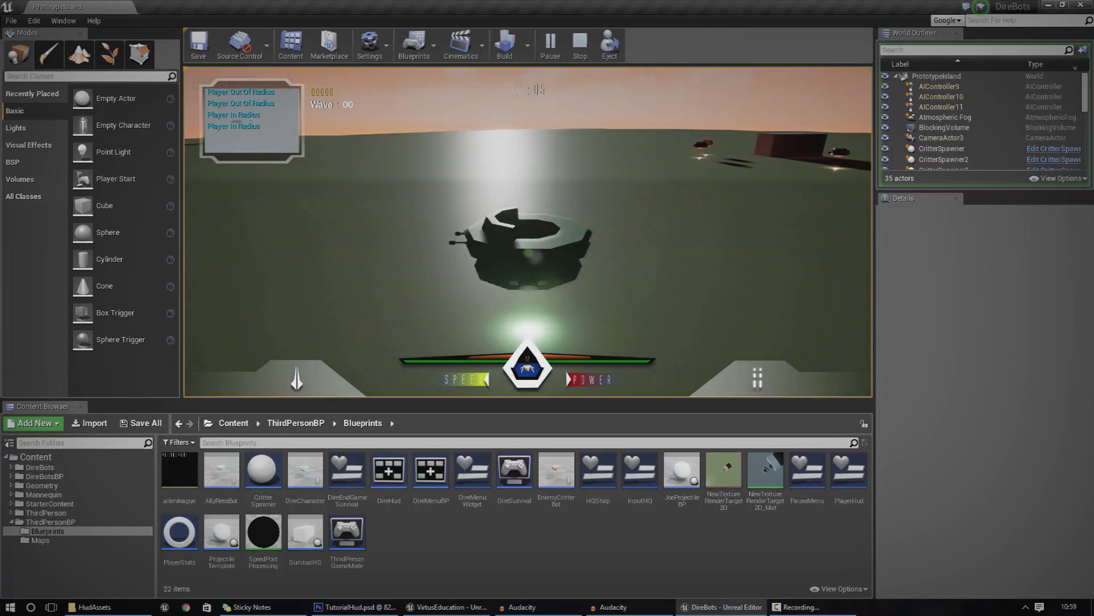
{"action": "key", "text": "a"}
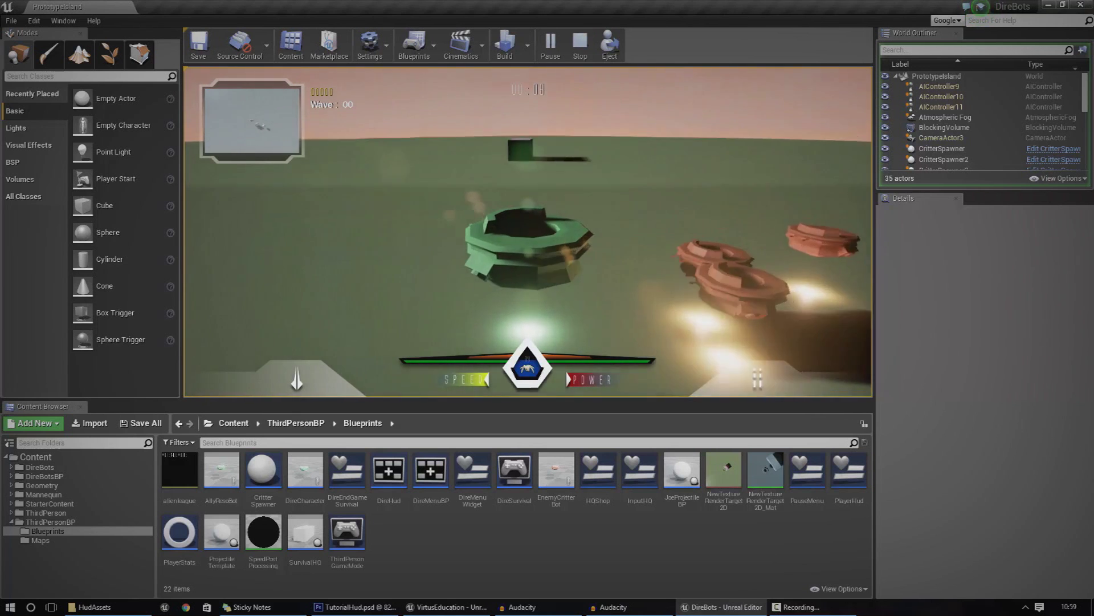
{"action": "key", "text": "Escape"}
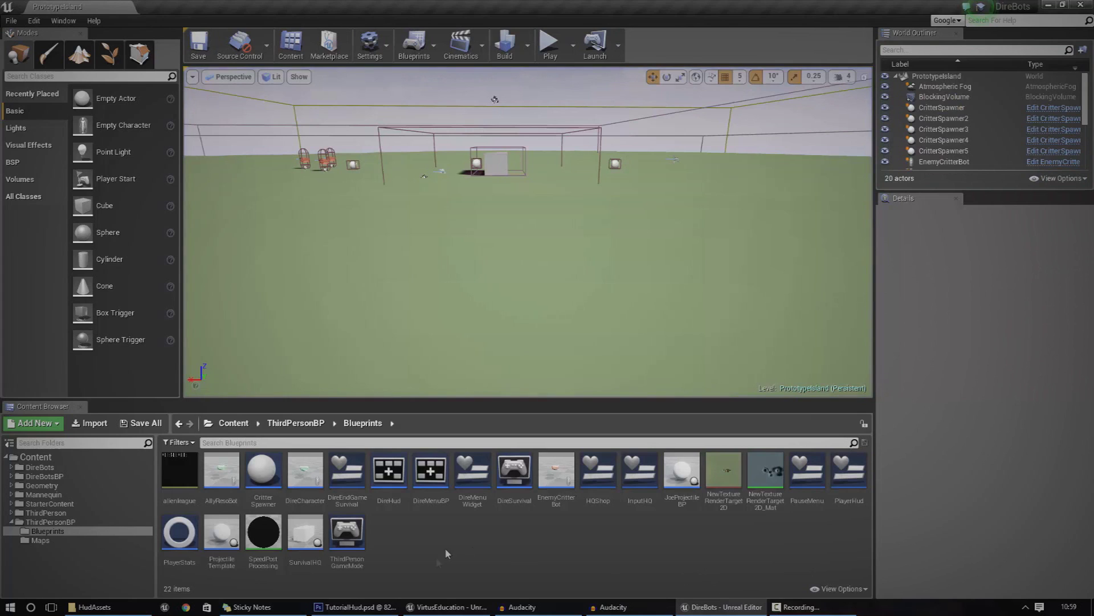
View TutorialHud.psd in Photoshop and play-test the third-person level of the VirtusEducation Unreal project
{"action": "left_click", "coordinate": [379, 607]}
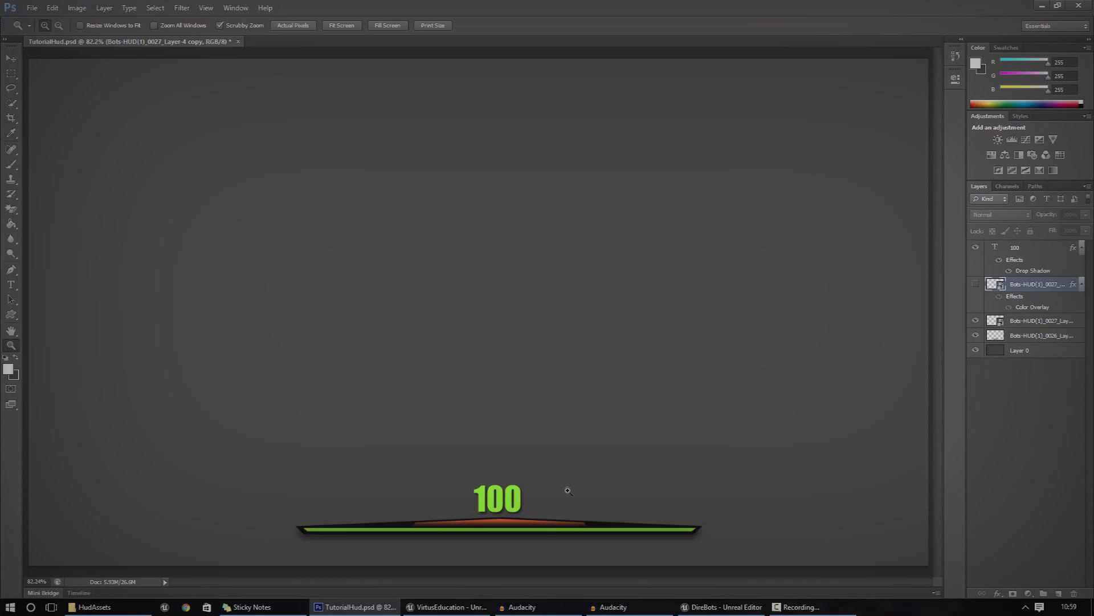
{"action": "left_click", "coordinate": [440, 606]}
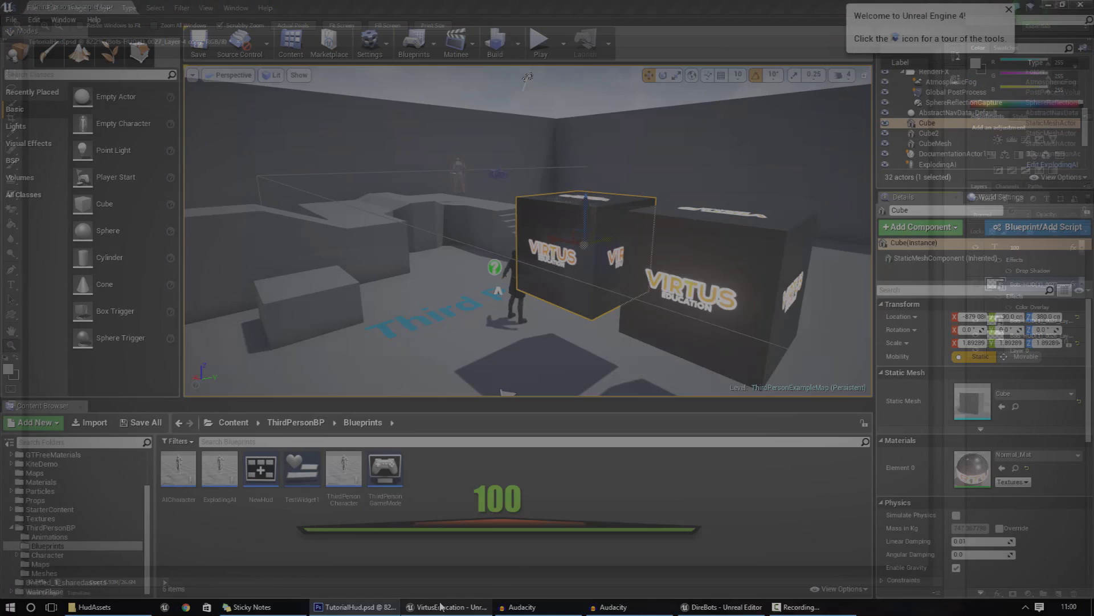
{"action": "left_click", "coordinate": [542, 57]}
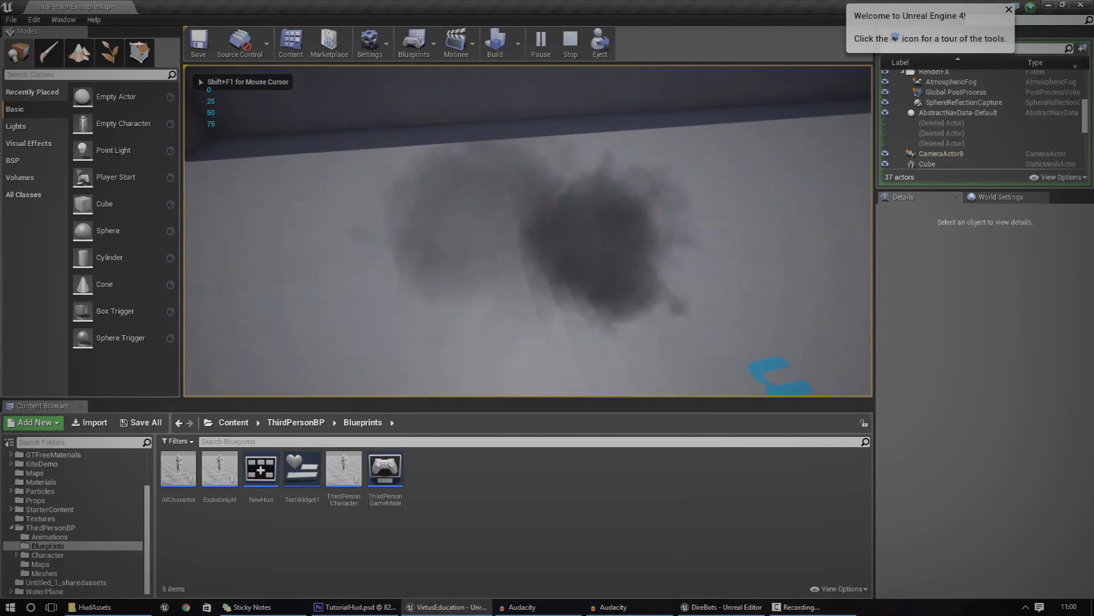
{"action": "key", "text": "Escape"}
{"action": "left_click", "coordinate": [542, 40]}
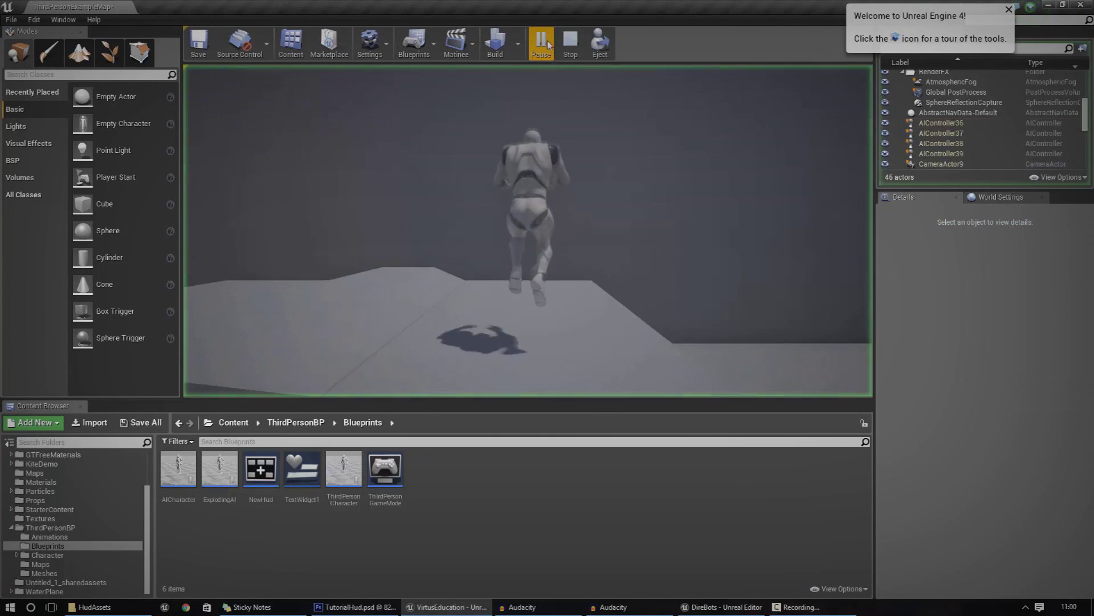
{"action": "left_click", "coordinate": [569, 39]}
Review TutorialHud.psd in Photoshop and play the DireBots level, meeting the enemies to examine how the HUD health bar responds to damage
{"action": "left_click", "coordinate": [383, 599]}
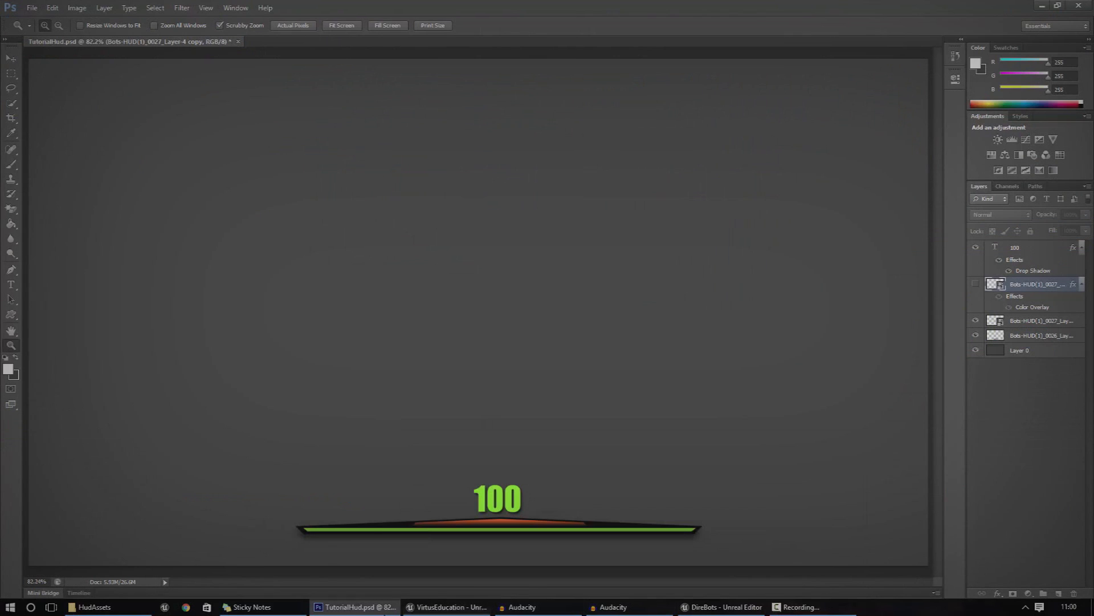
{"action": "left_click", "coordinate": [695, 609]}
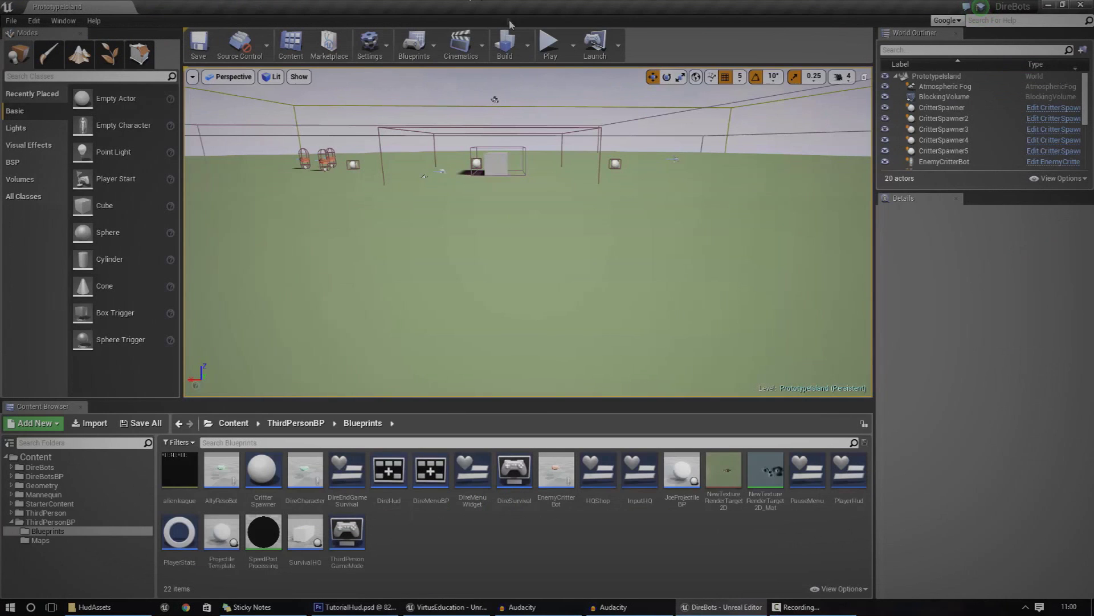
{"action": "left_click", "coordinate": [549, 44]}
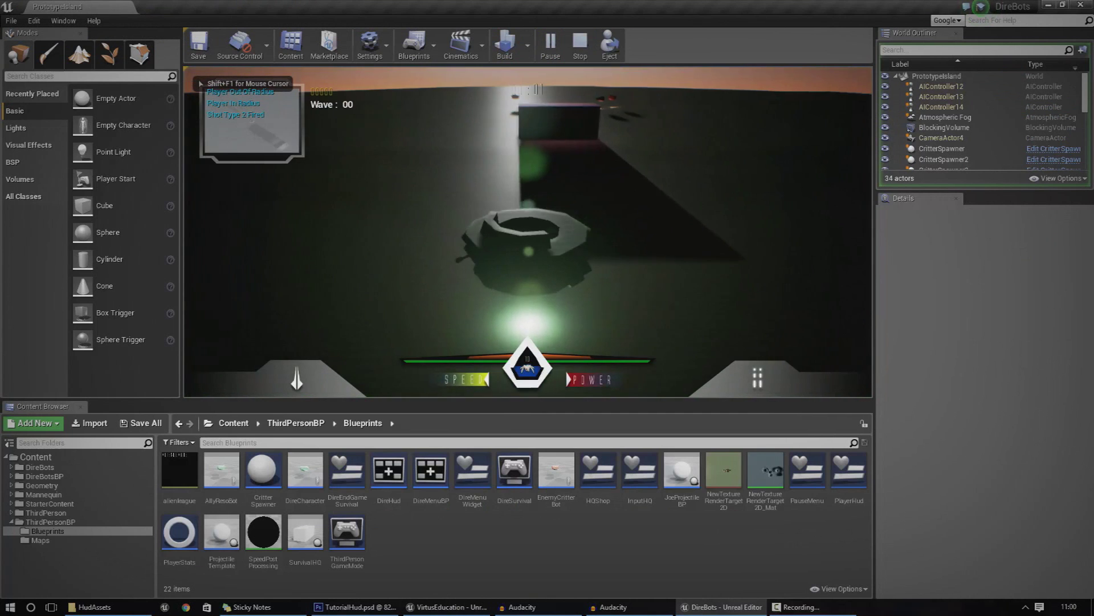
{"action": "key", "text": "s"}
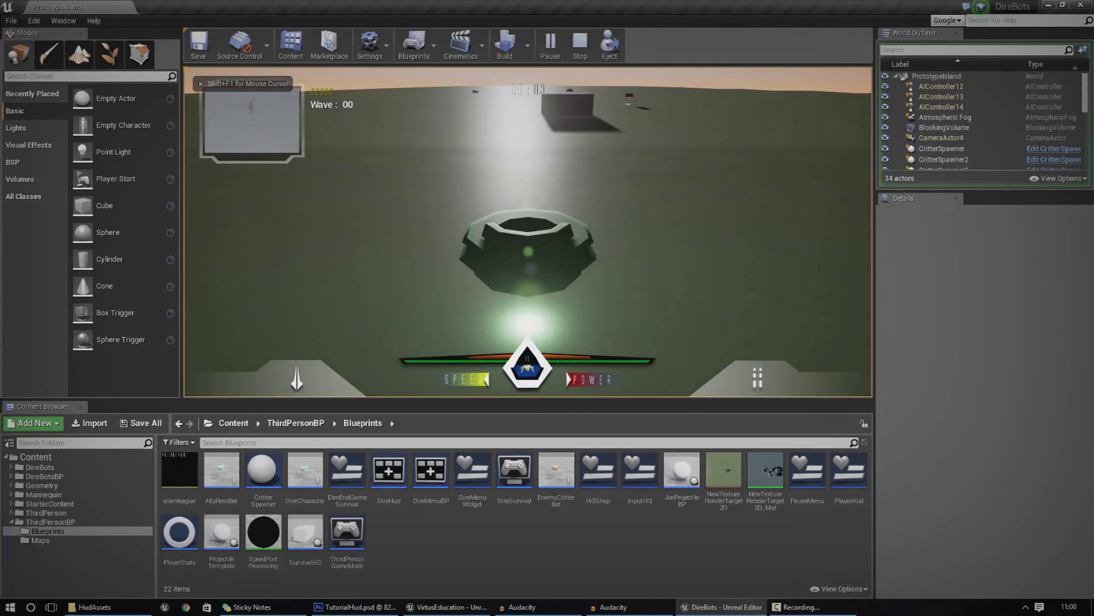
{"action": "key", "text": "a"}
{"action": "key", "text": "a"}
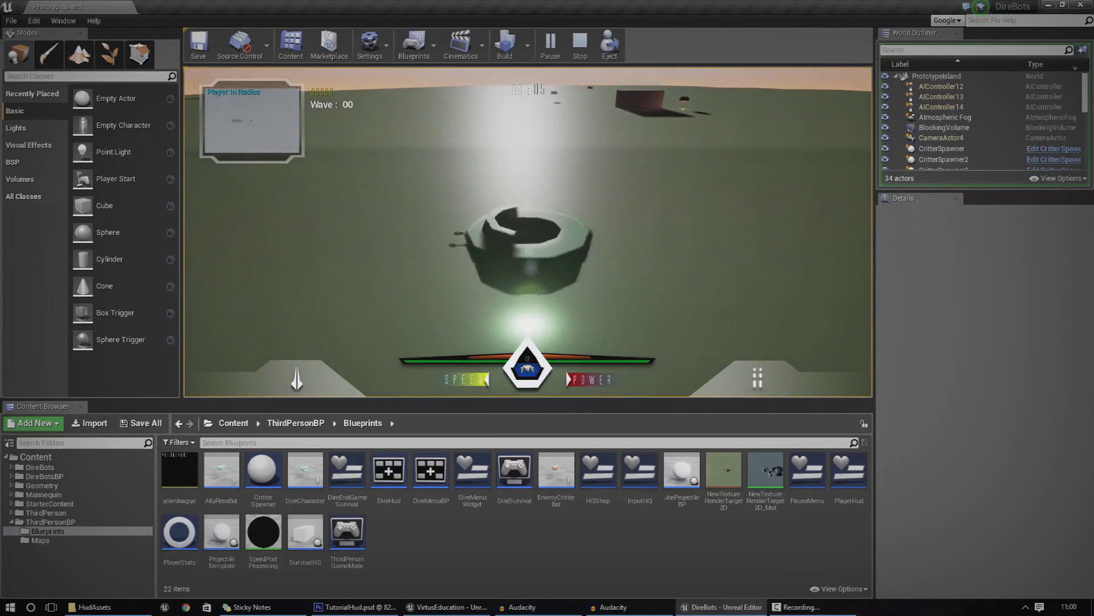
{"action": "key", "text": "w"}
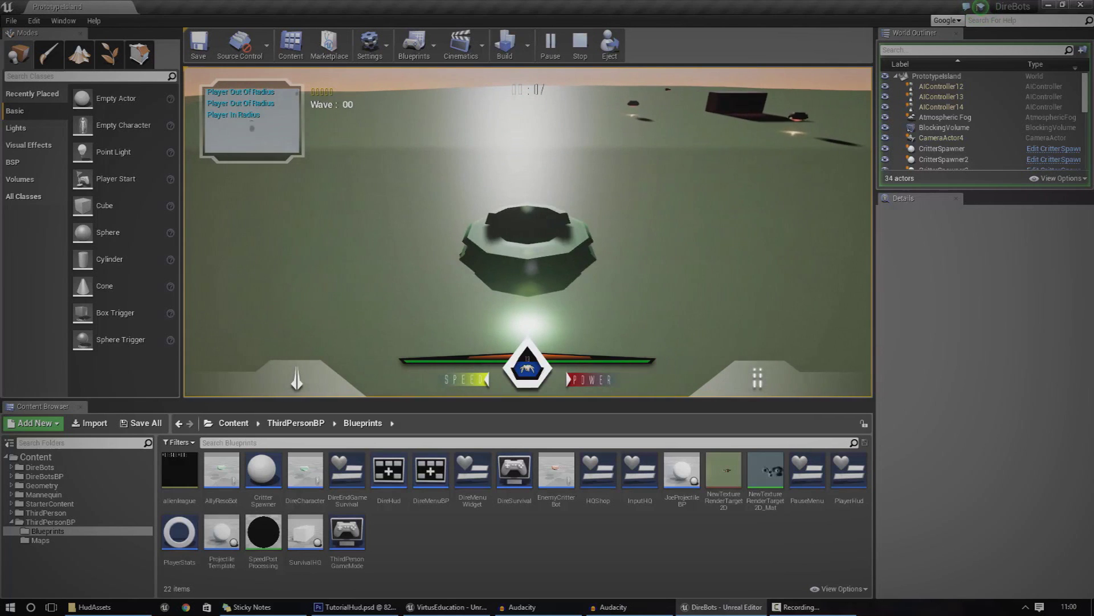
{"action": "key", "text": "d"}
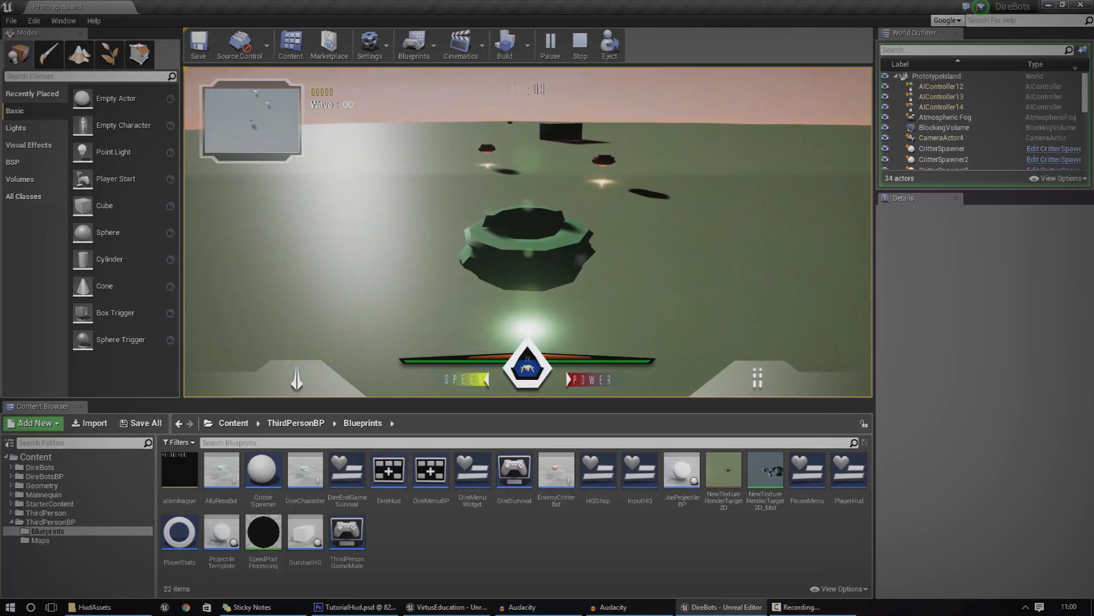
{"action": "key", "text": "a"}
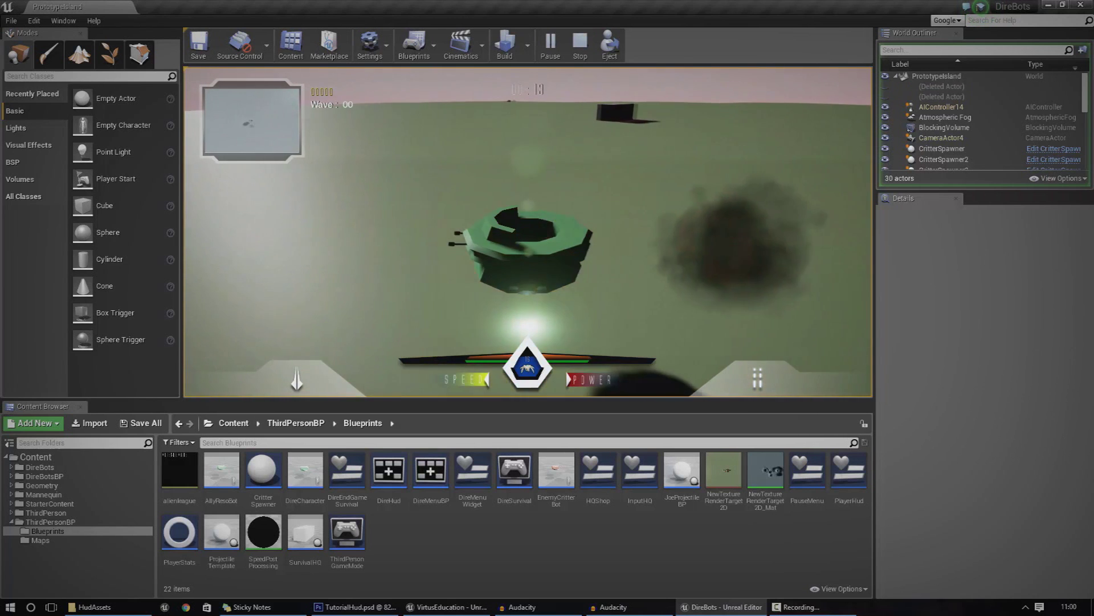
{"action": "key", "text": "a"}
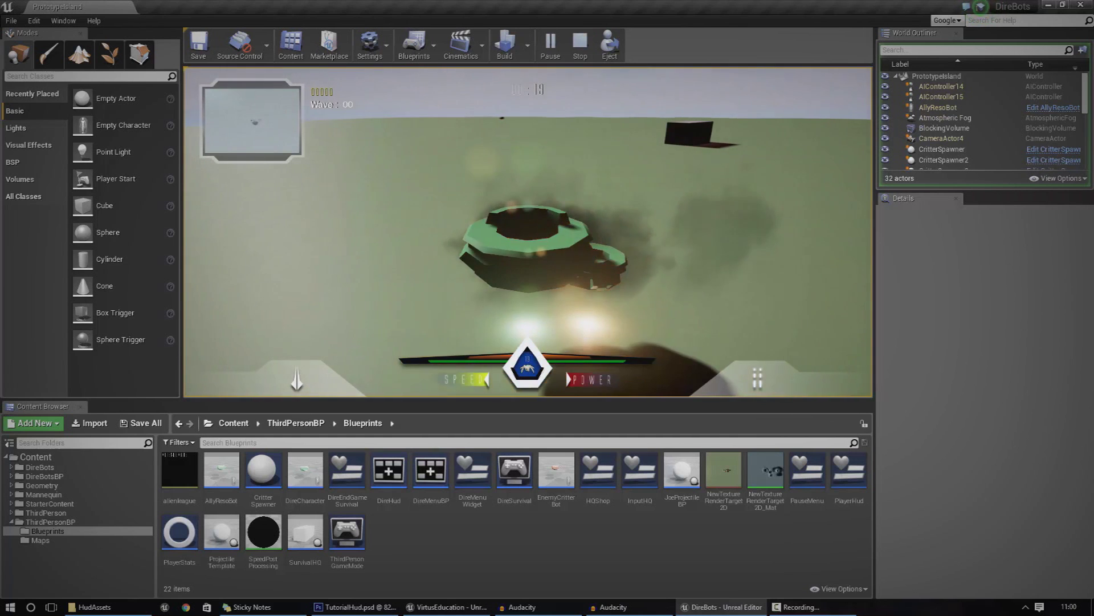
{"action": "key", "text": "Escape"}
Look around the DireBots level and open the DireCharacter blueprint
{"action": "right_click_drag", "start_coordinate": [652, 266], "coordinate": [684, 243]}
{"action": "key", "text": "w"}
{"action": "right_click_drag", "start_coordinate": [610, 222], "coordinate": [598, 228]}
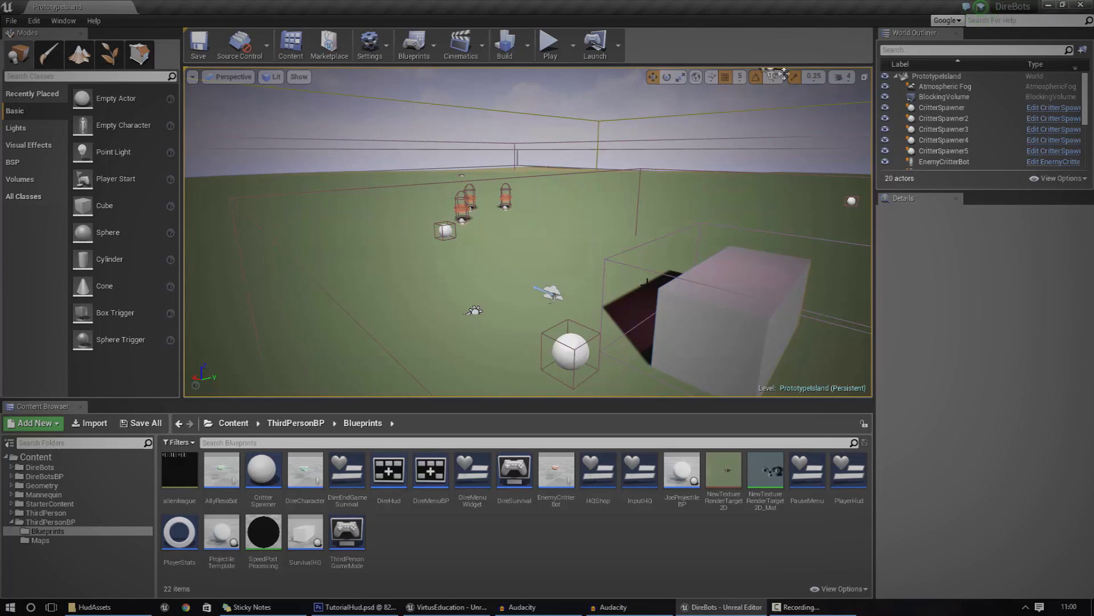
{"action": "double_click", "coordinate": [315, 483]}
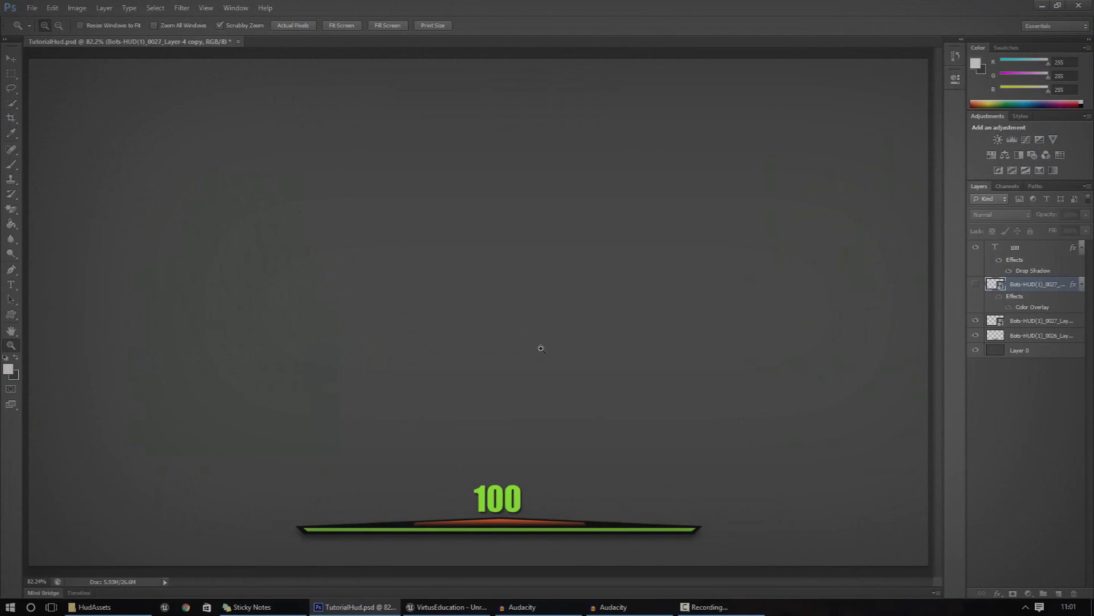
Inspect the 100 text and health bar of TutorialHud.psd up close in Photoshop and fit the whole canvas on screen
{"action": "right_click", "coordinate": [541, 347]}
{"action": "left_click", "coordinate": [541, 355]}
{"action": "left_click", "coordinate": [471, 505]}
{"action": "right_click", "coordinate": [471, 505]}
{"action": "left_click", "coordinate": [489, 506]}
{"action": "left_click_drag", "start_coordinate": [513, 528], "coordinate": [513, 458]}
{"action": "right_click", "coordinate": [514, 458]}
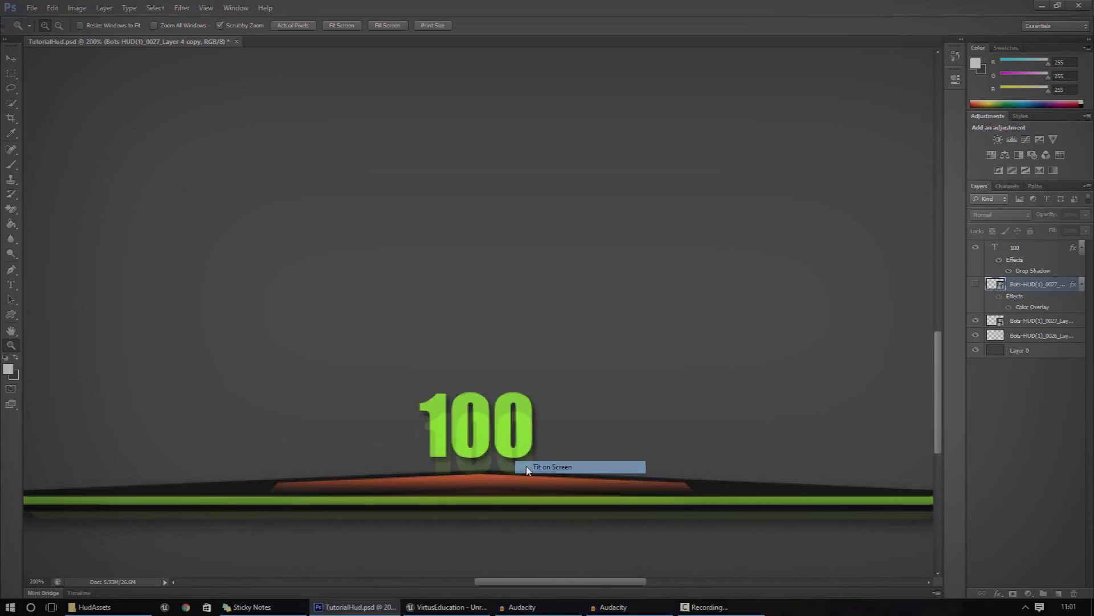
{"action": "left_click", "coordinate": [521, 464]}
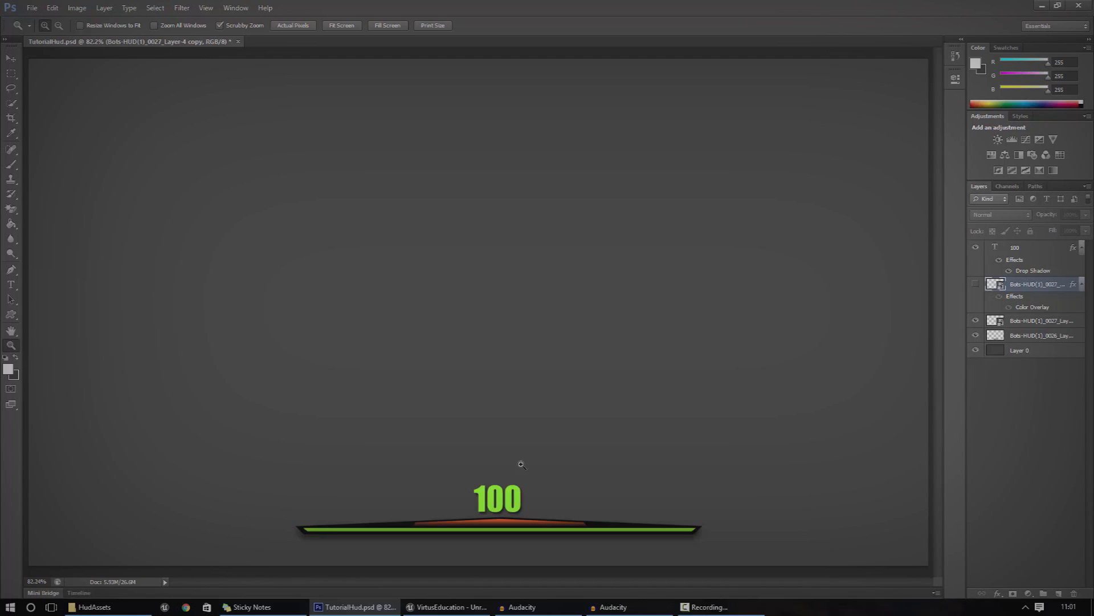
Toggle the visibility of the 100 text layer and the Bots-HUD(1)_0026 layer off and on to identify their artwork
{"action": "left_click", "coordinate": [976, 249]}
{"action": "left_click", "coordinate": [976, 250]}
{"action": "left_click", "coordinate": [975, 249]}
{"action": "left_click", "coordinate": [976, 249]}
{"action": "left_click", "coordinate": [976, 249]}
{"action": "left_click", "coordinate": [975, 249]}
{"action": "left_click", "coordinate": [976, 249]}
{"action": "left_click", "coordinate": [976, 250]}
{"action": "left_click", "coordinate": [976, 335]}
{"action": "left_click", "coordinate": [976, 335]}
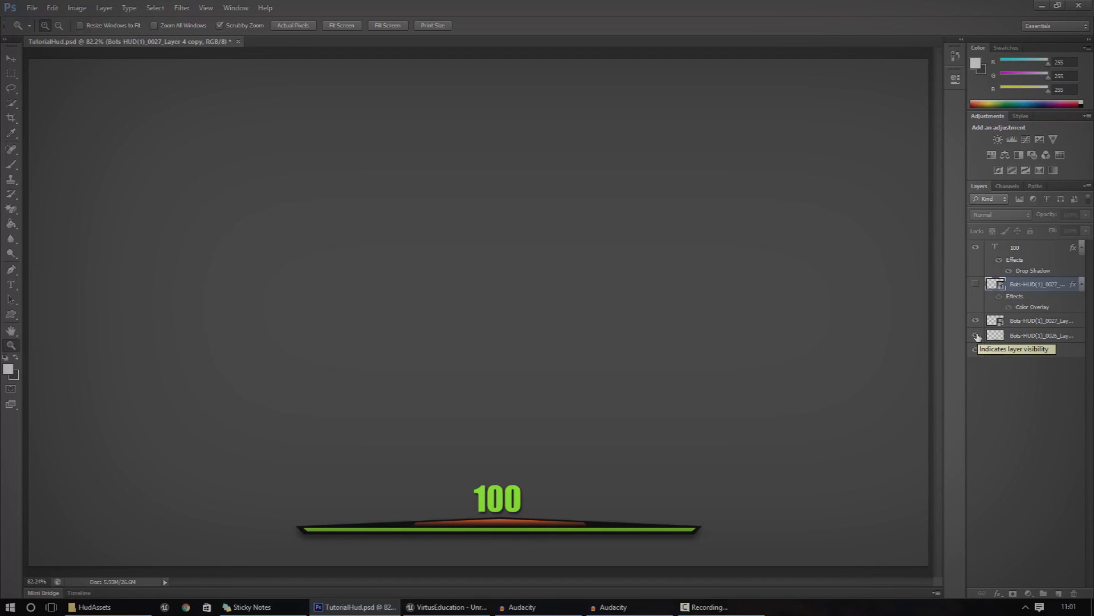
Toggle the visible Bots-HUD(1)_0027 layer off and on repeatedly to identify its part of the health bar
{"action": "left_click", "coordinate": [976, 320]}
{"action": "left_click", "coordinate": [976, 321]}
{"action": "left_click", "coordinate": [976, 321]}
{"action": "left_click", "coordinate": [976, 321]}
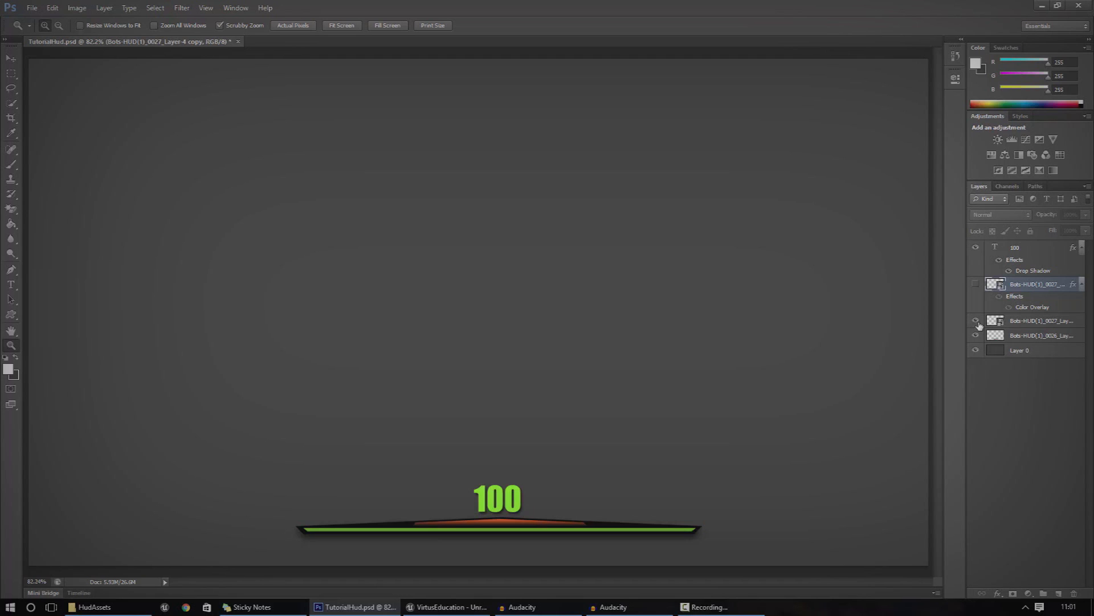
{"action": "left_click", "coordinate": [976, 321]}
{"action": "left_click", "coordinate": [976, 321]}
{"action": "left_click", "coordinate": [977, 322]}
{"action": "left_click", "coordinate": [977, 322]}
{"action": "left_click", "coordinate": [976, 322]}
Show and hide the Bots-HUD(1)_0027 copy layer with the Color Overlay effect to preview it
{"action": "left_click", "coordinate": [976, 285]}
{"action": "left_click", "coordinate": [976, 285]}
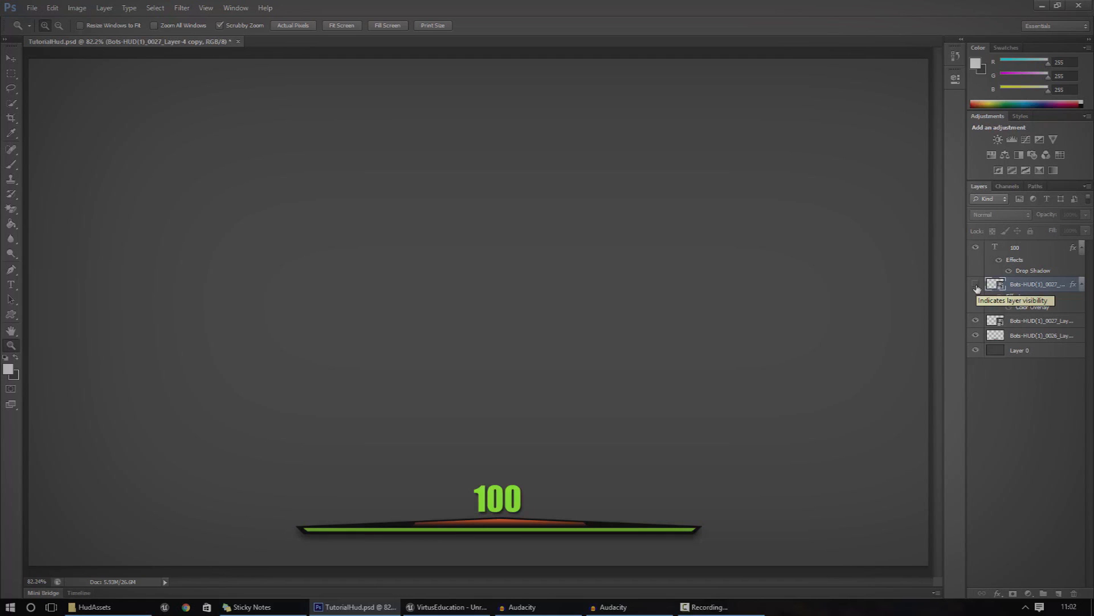
{"action": "left_click", "coordinate": [976, 283]}
{"action": "left_click", "coordinate": [977, 284]}
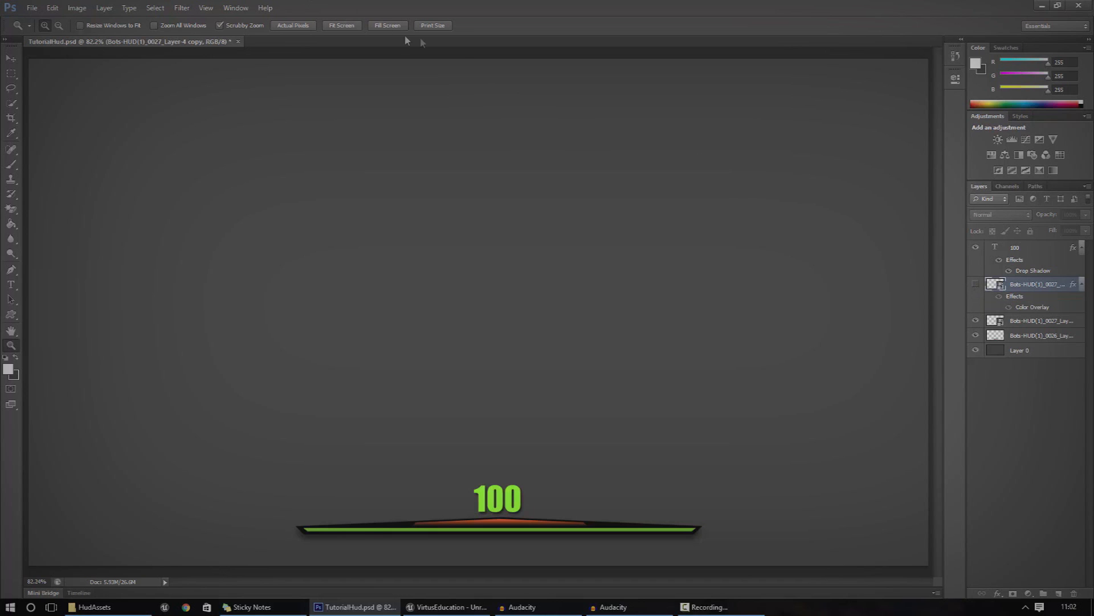
Export all layers of TutorialHud.psd to separate PNG-24 files on the Desktop with the file name prefix TutorialHud
{"action": "left_click", "coordinate": [32, 8]}
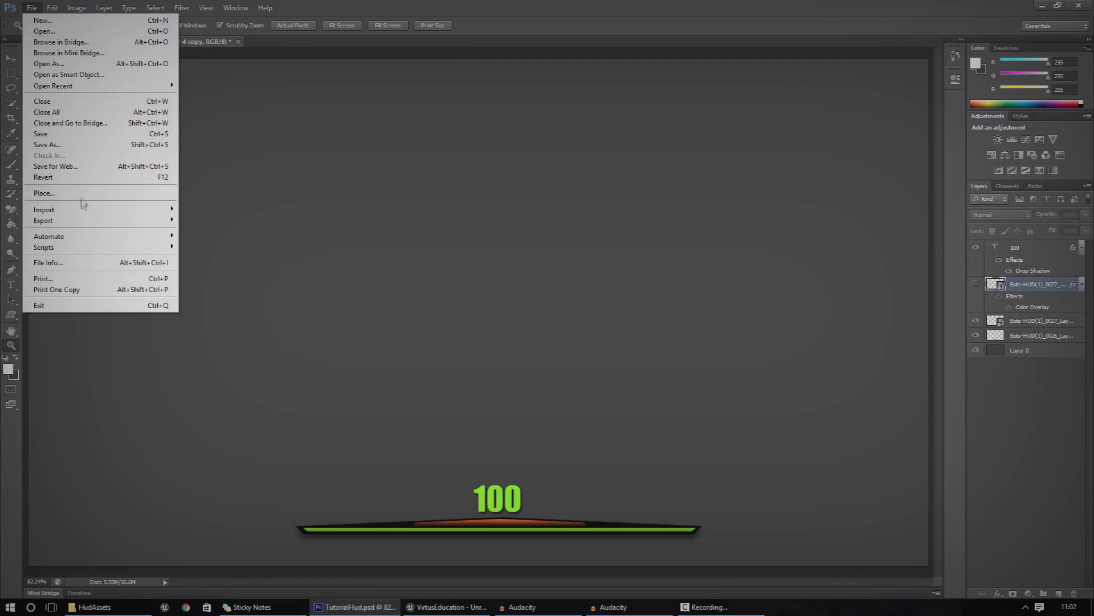
{"action": "mouse_move", "coordinate": [71, 249]}
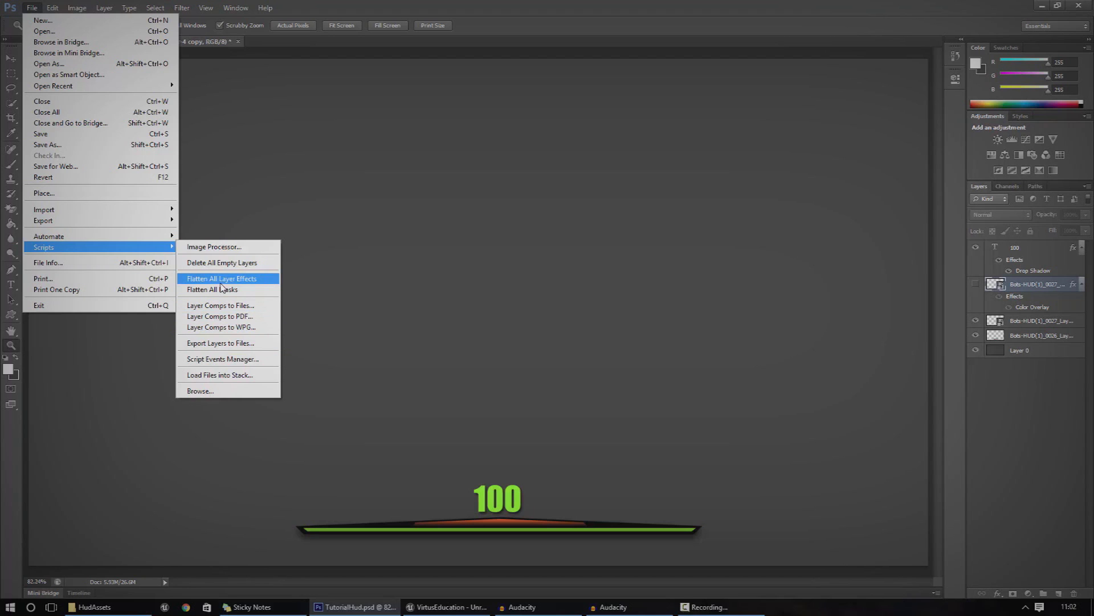
{"action": "left_click", "coordinate": [224, 342]}
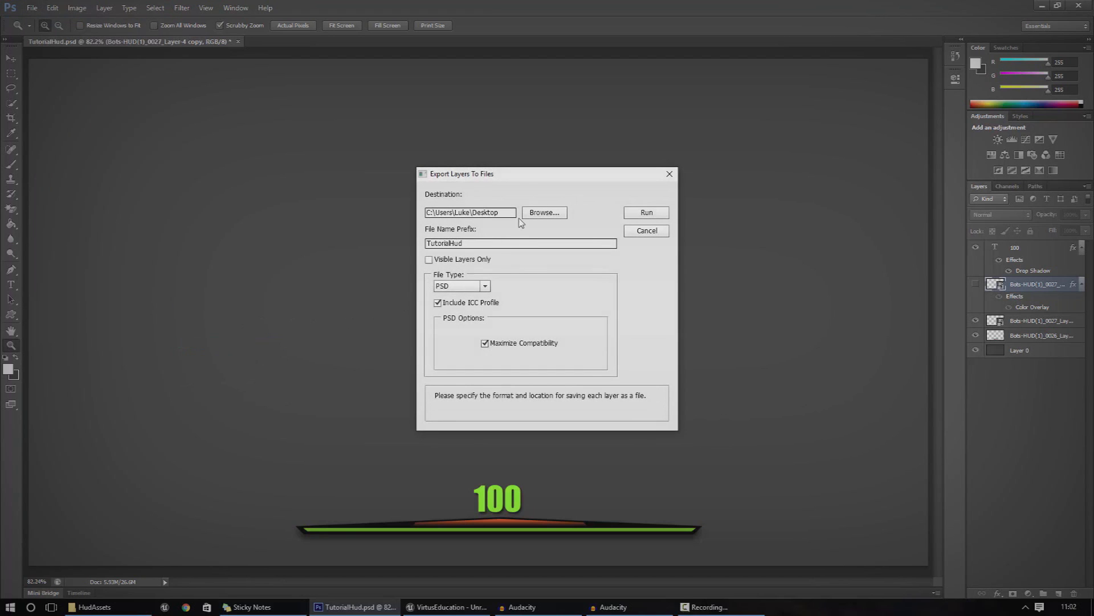
{"action": "left_click_drag", "start_coordinate": [517, 183], "coordinate": [653, 171]}
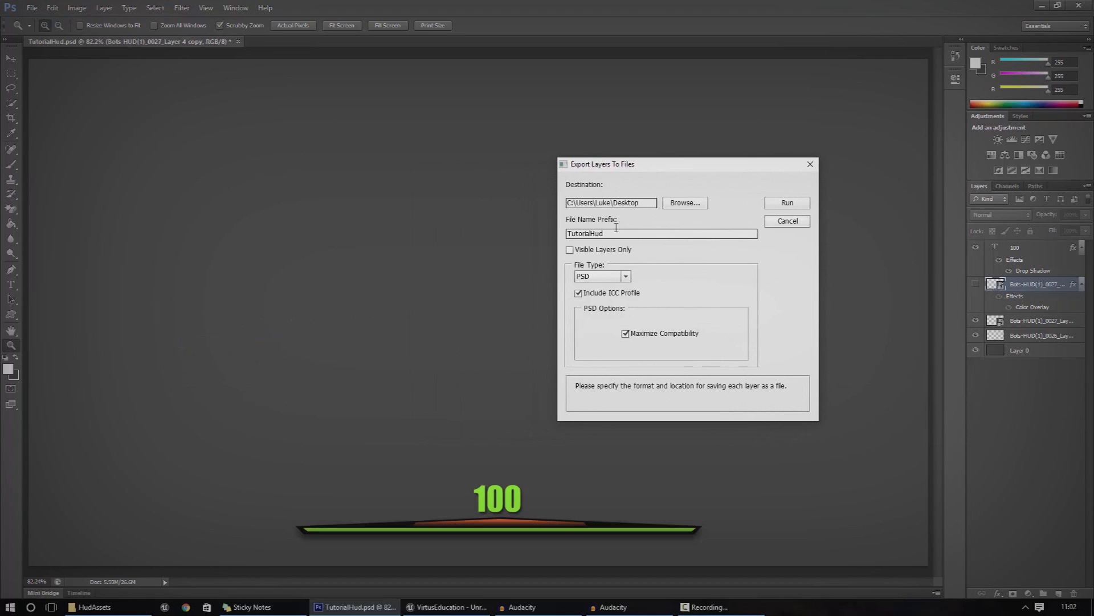
{"action": "left_click", "coordinate": [594, 278]}
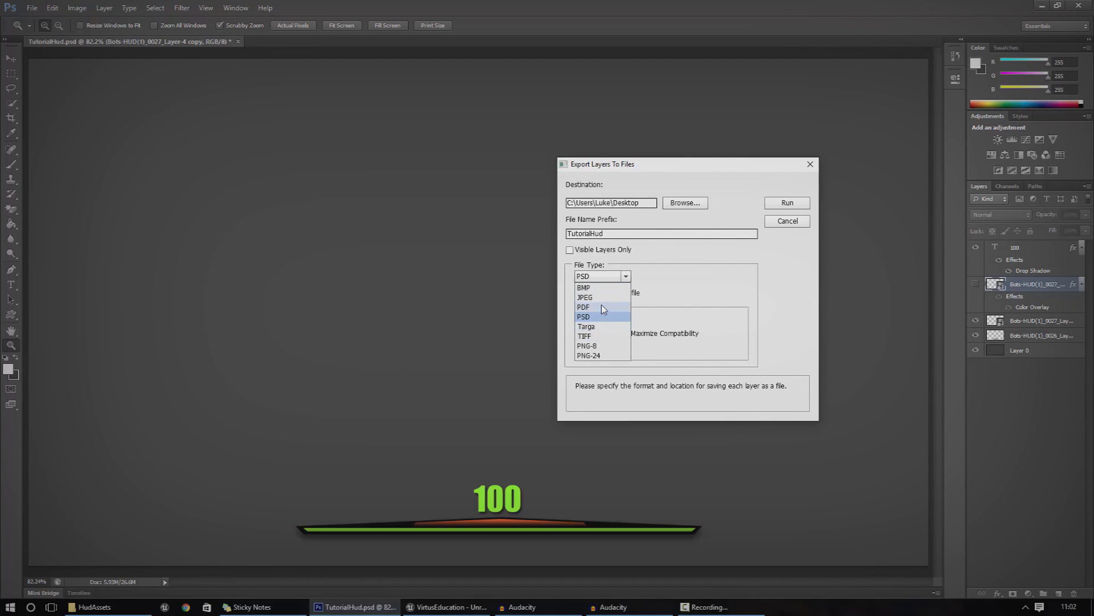
{"action": "left_click", "coordinate": [589, 355]}
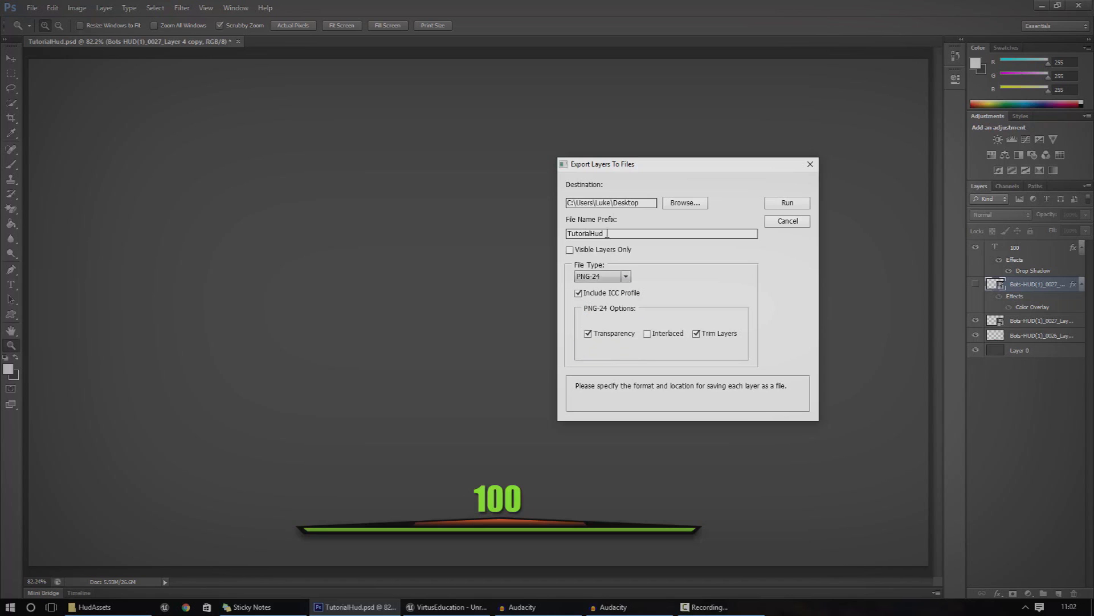
{"action": "left_click", "coordinate": [782, 204]}
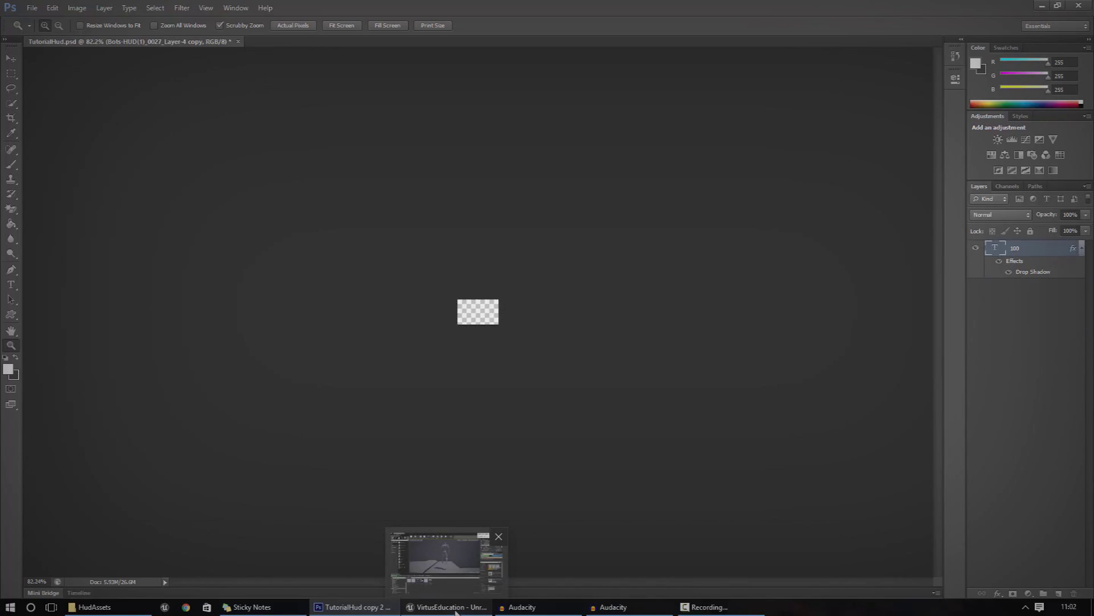
Switch to the VirtusEducation project in Unreal Engine during the export, and dismiss Photoshop's completion alert once the export finishes
{"action": "left_click", "coordinate": [453, 607]}
{"action": "right_click_drag", "start_coordinate": [559, 286], "coordinate": [302, 259]}
{"action": "right_click_drag", "start_coordinate": [552, 251], "coordinate": [558, 314]}
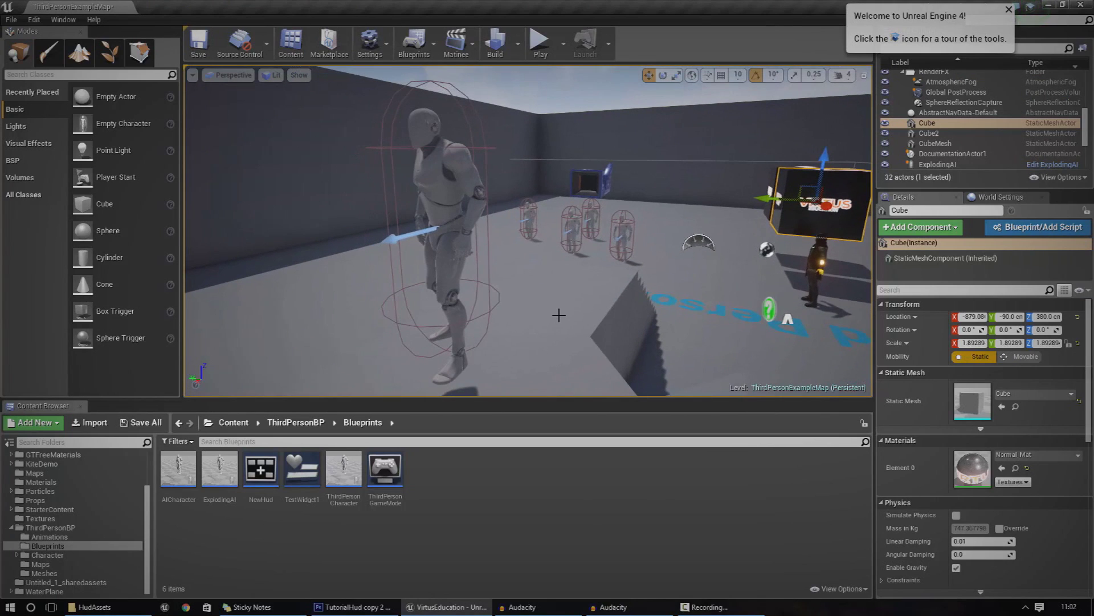
{"action": "right_click_drag", "start_coordinate": [414, 340], "coordinate": [399, 338]}
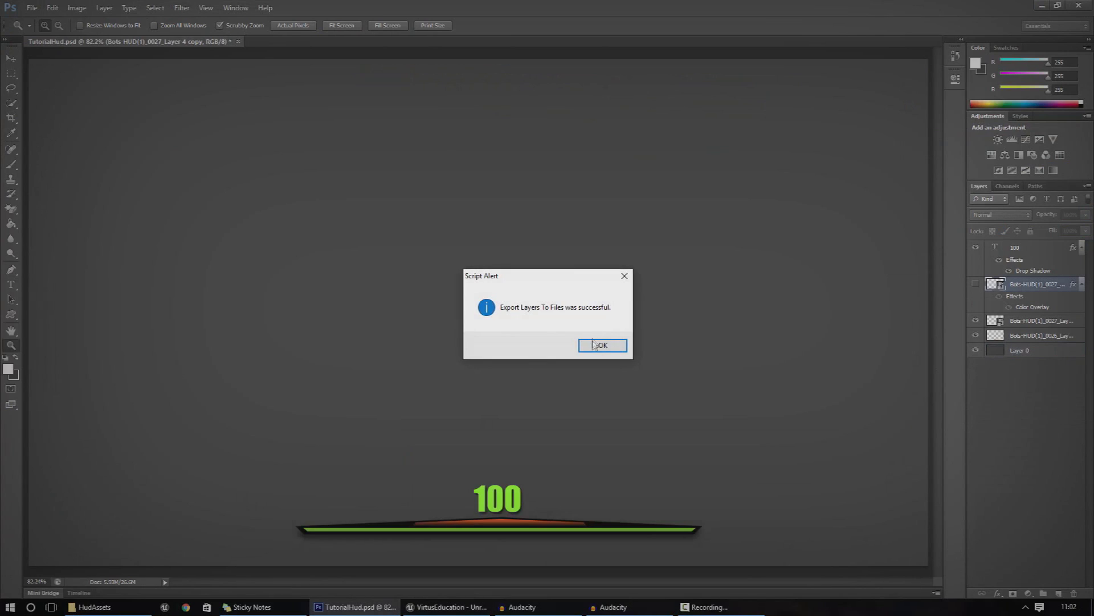
{"action": "left_click", "coordinate": [595, 343]}
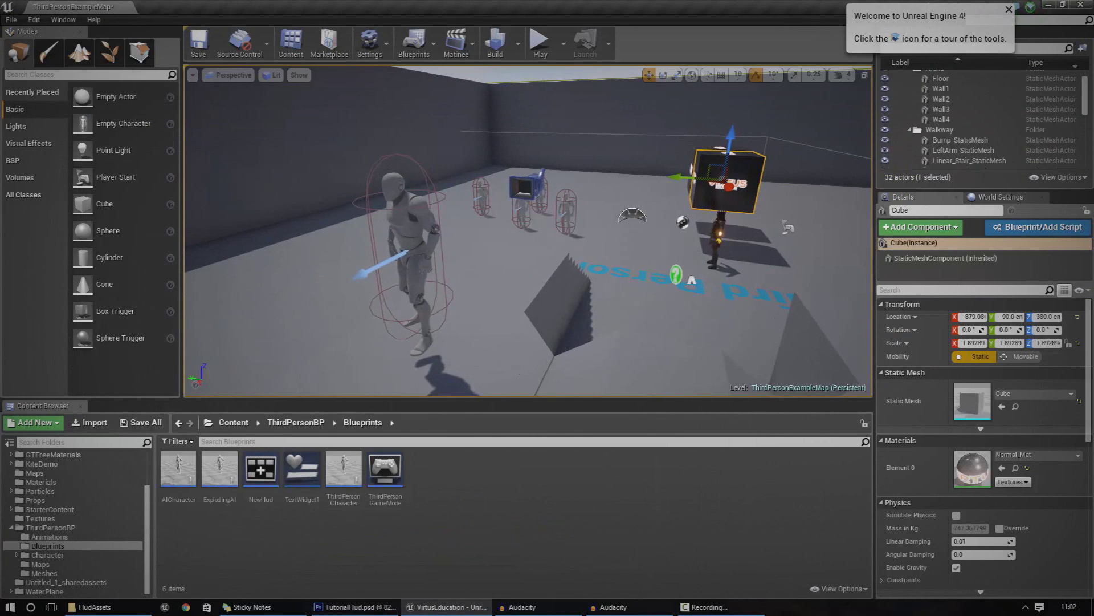
{"action": "scroll", "coordinate": [1055, 126], "scroll_direction": "down", "scroll_amount": 6}
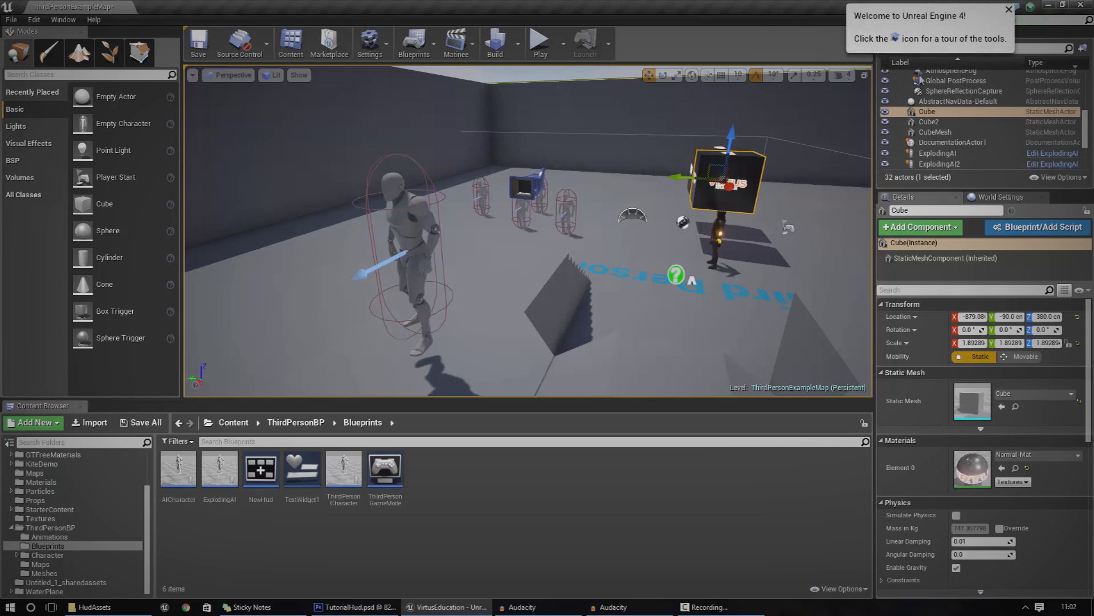
{"action": "left_click_drag", "start_coordinate": [1085, 135], "coordinate": [1084, 157]}
{"action": "right_click_drag", "start_coordinate": [528, 230], "coordinate": [519, 160]}
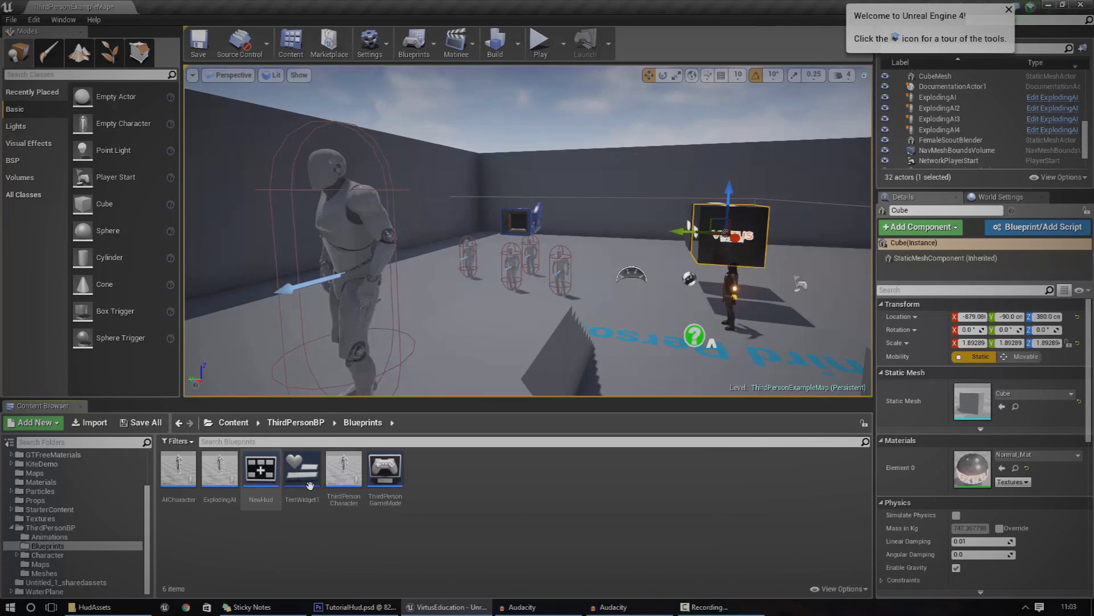
Create a Blueprint class with parent class HUD in the ThirdPersonBP Blueprints folder and name it TutorialHUD
{"action": "right_click", "coordinate": [440, 474]}
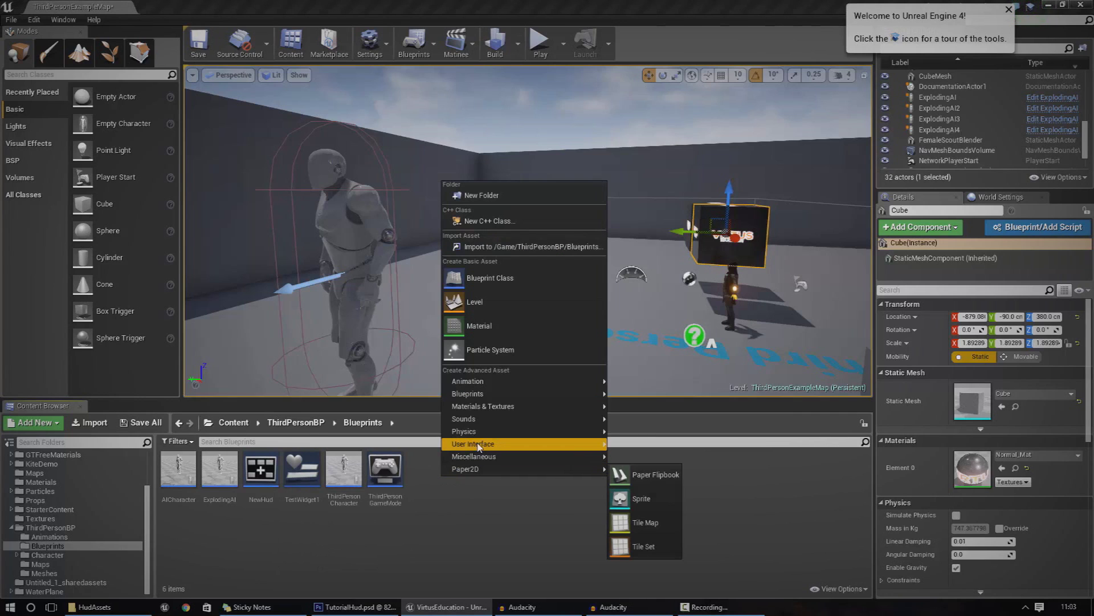
{"action": "left_click", "coordinate": [479, 278]}
{"action": "type", "text": "HUD"}
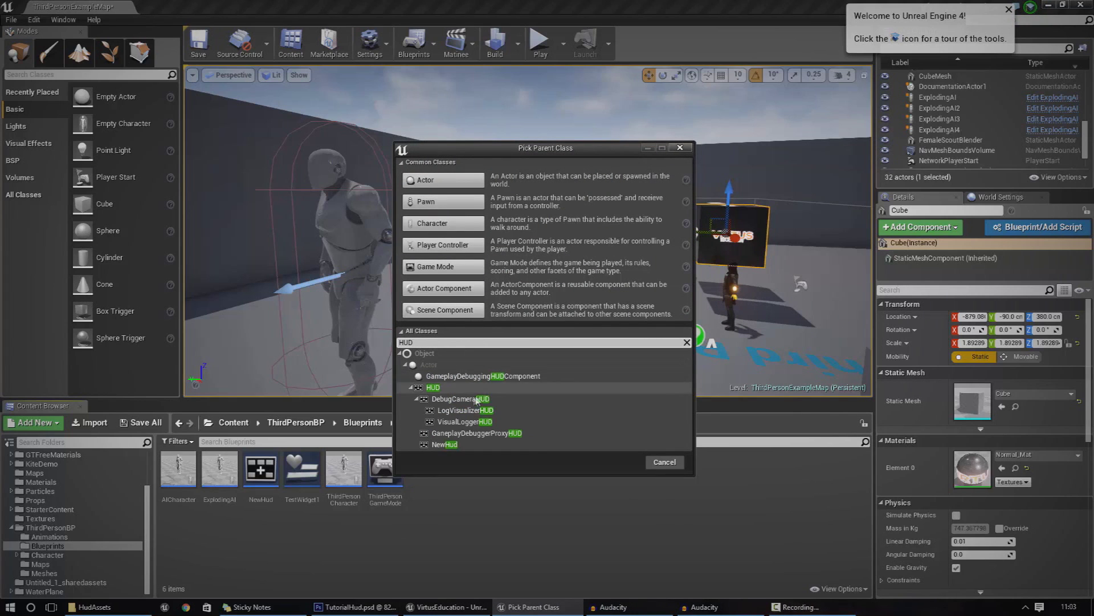
{"action": "left_click", "coordinate": [442, 389]}
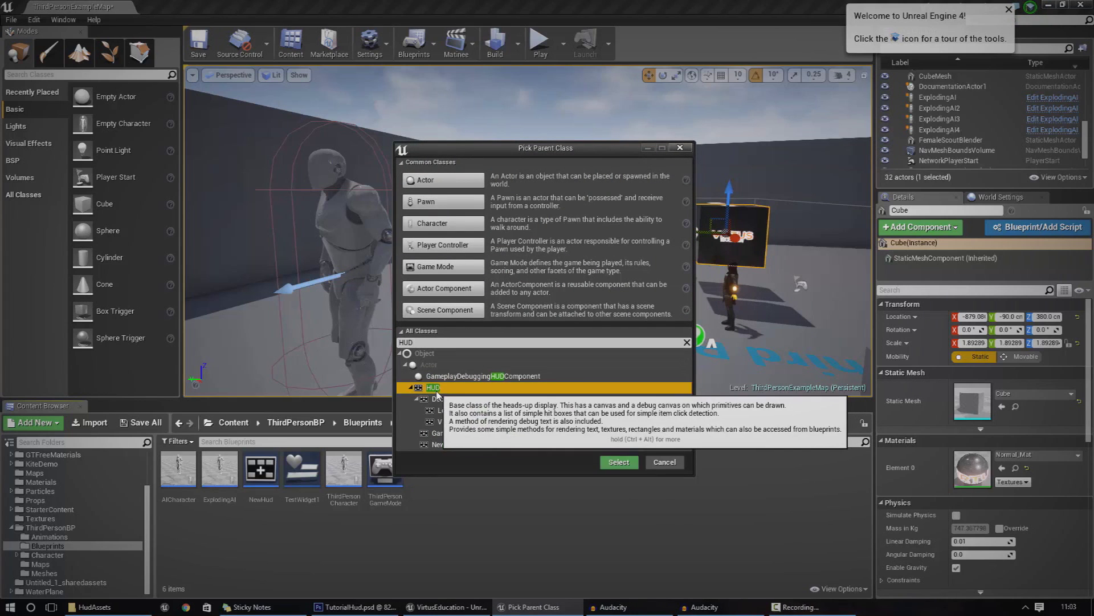
{"action": "left_click", "coordinate": [620, 463]}
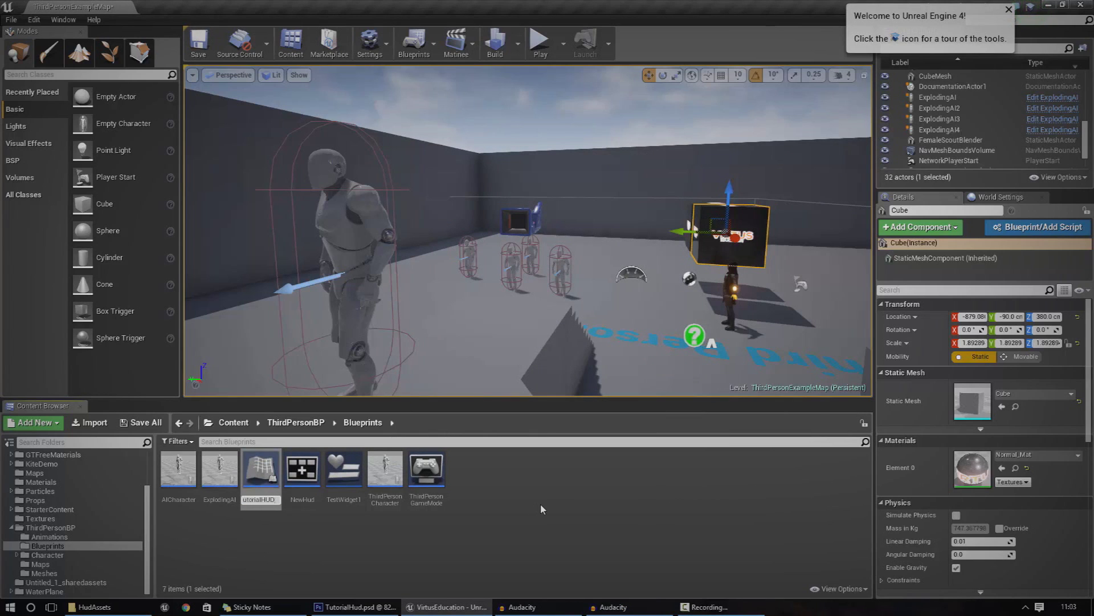
{"action": "key", "text": "Return"}
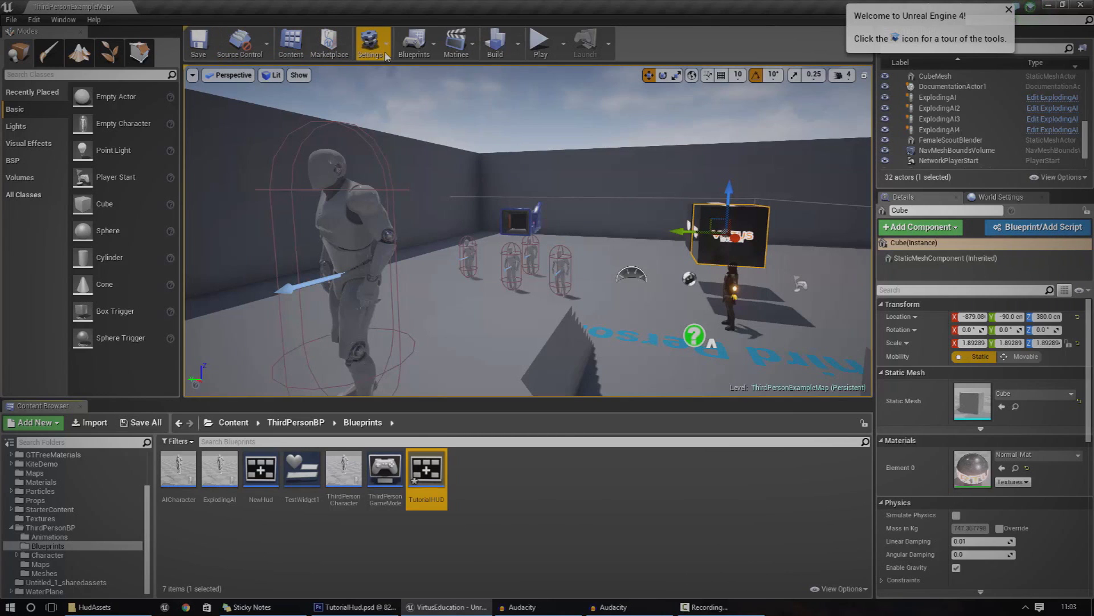
Set the HUD Class of the selected game mode to TutorialHUD in the World Settings
{"action": "right_click_drag", "start_coordinate": [366, 210], "coordinate": [397, 188]}
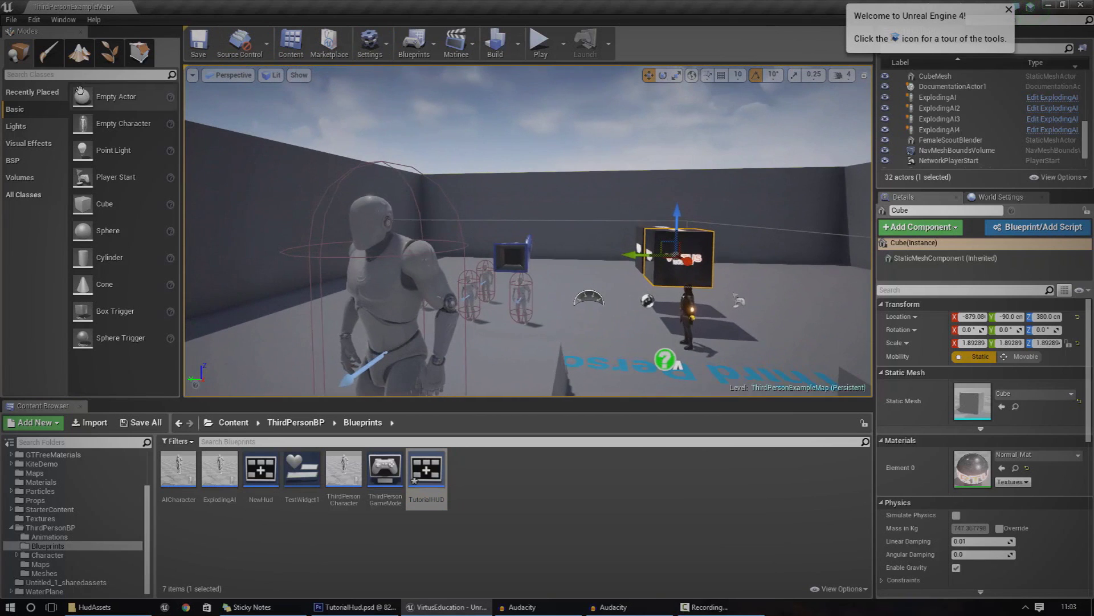
{"action": "left_click", "coordinate": [63, 21]}
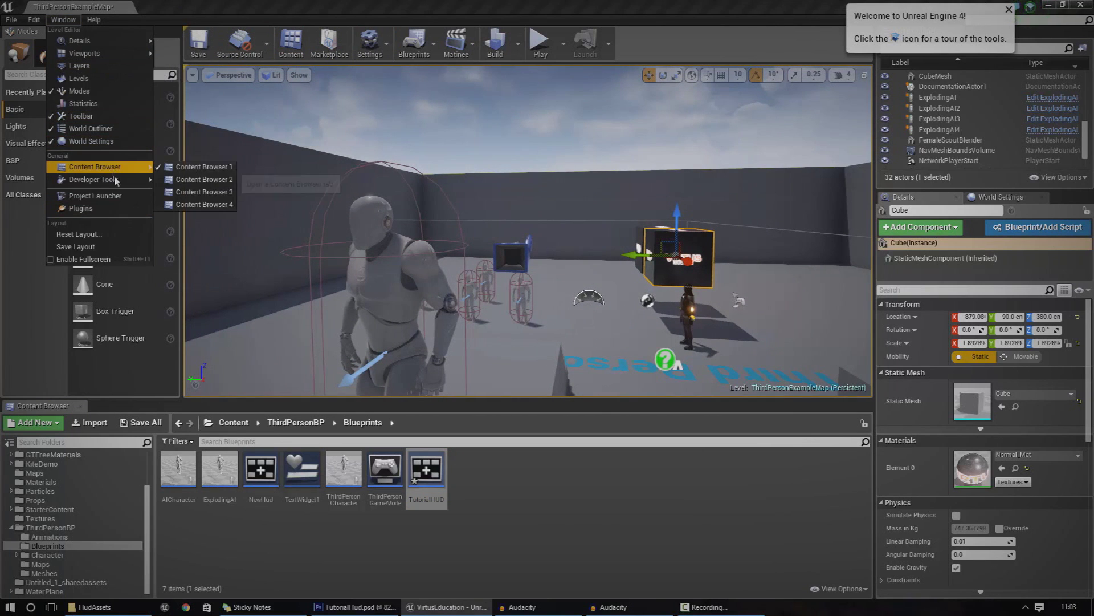
{"action": "left_click", "coordinate": [110, 141]}
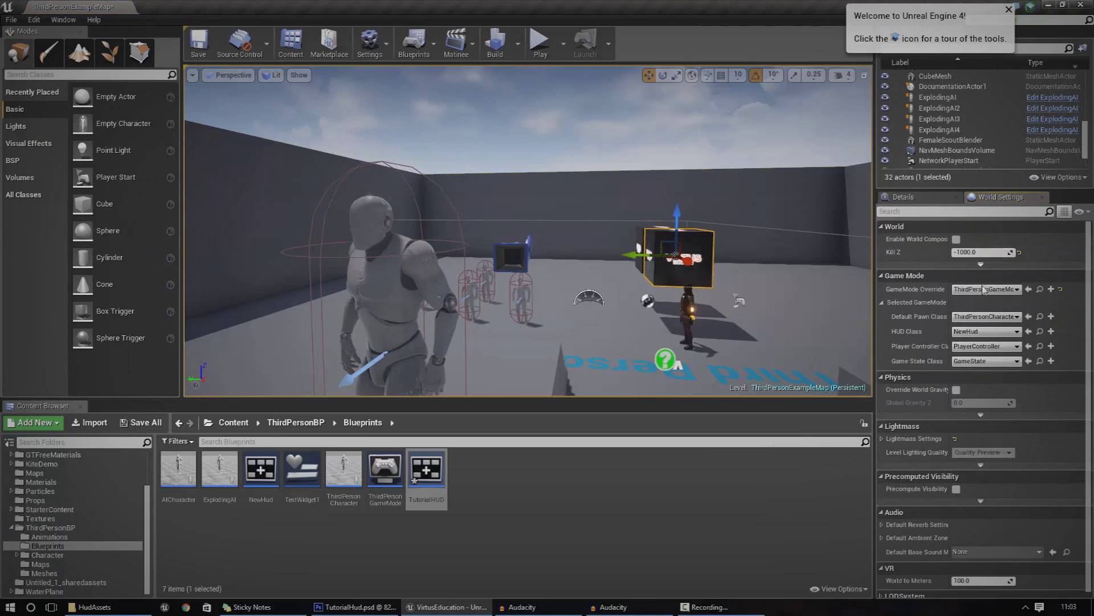
{"action": "left_click", "coordinate": [981, 332]}
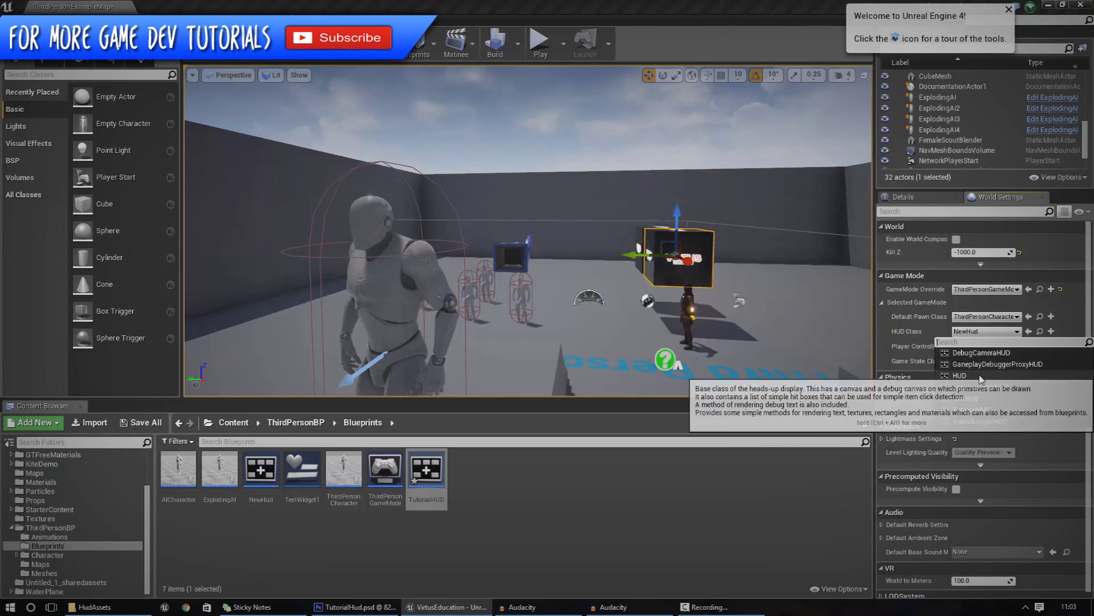
{"action": "left_click", "coordinate": [972, 409]}
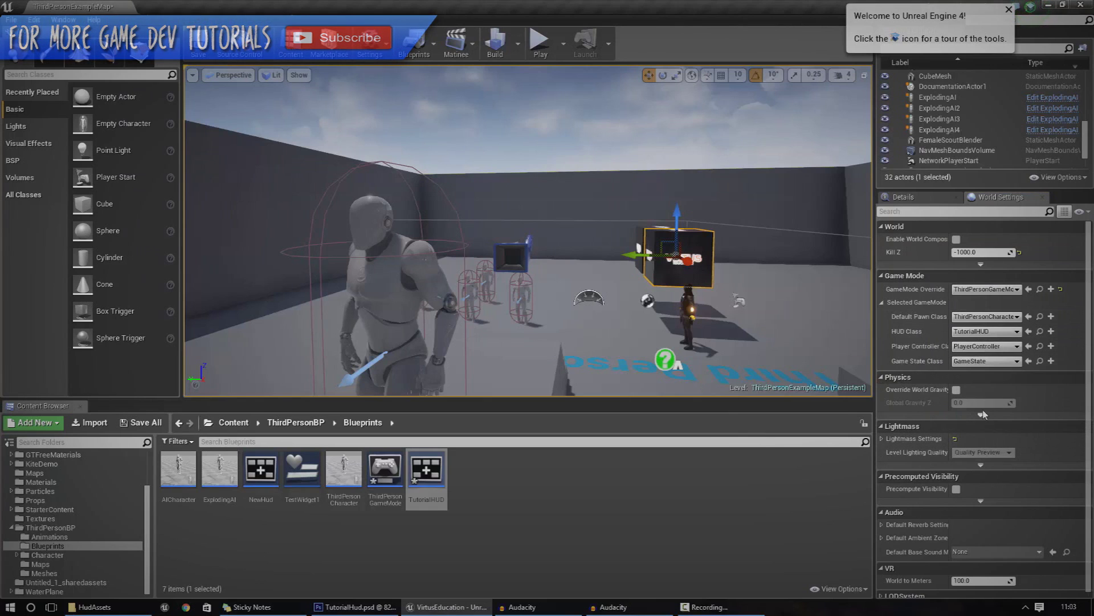
Clear the GameMode Override to None and set it back to ThirdPersonGameMode
{"action": "left_click", "coordinate": [972, 292]}
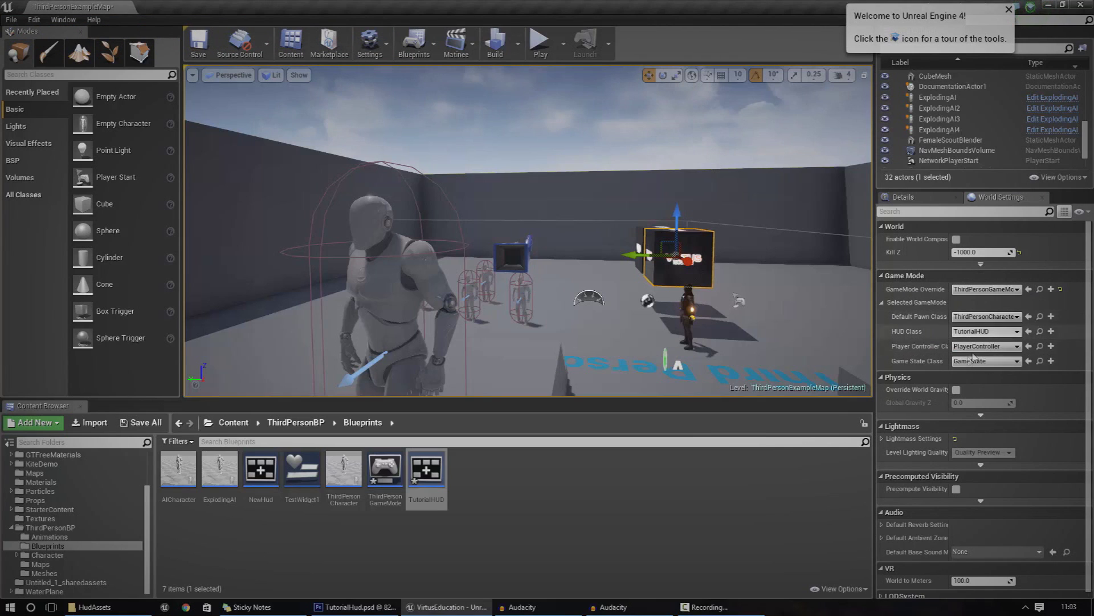
{"action": "left_click", "coordinate": [990, 313]}
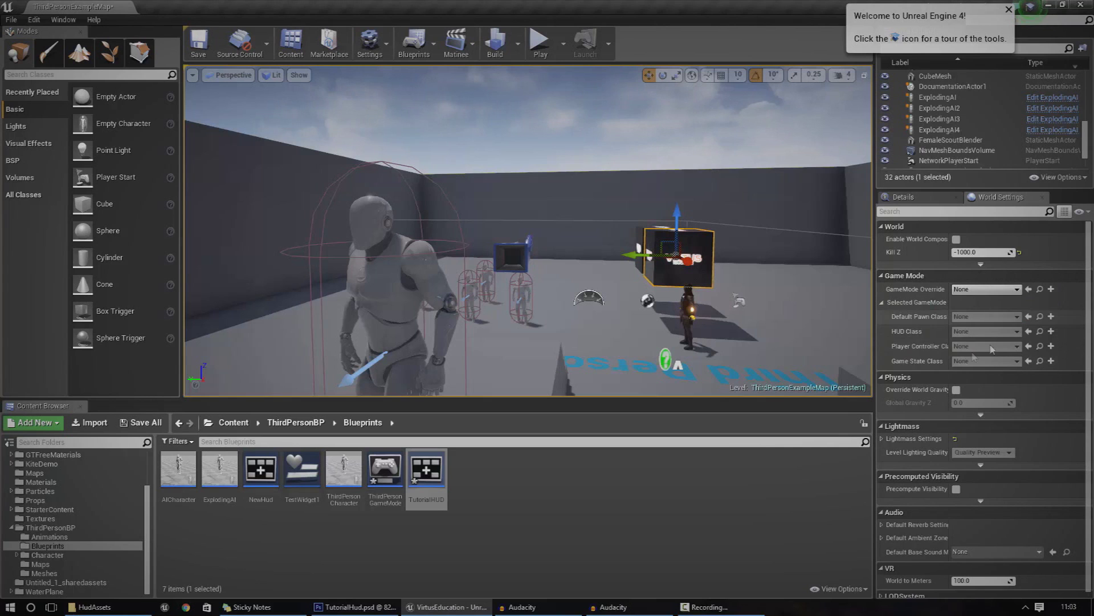
{"action": "left_click", "coordinate": [986, 290]}
{"action": "left_click", "coordinate": [992, 335]}
Play the level in the editor, run the character around to check the screen for a HUD, and stop playing
{"action": "right_click_drag", "start_coordinate": [593, 297], "coordinate": [570, 337]}
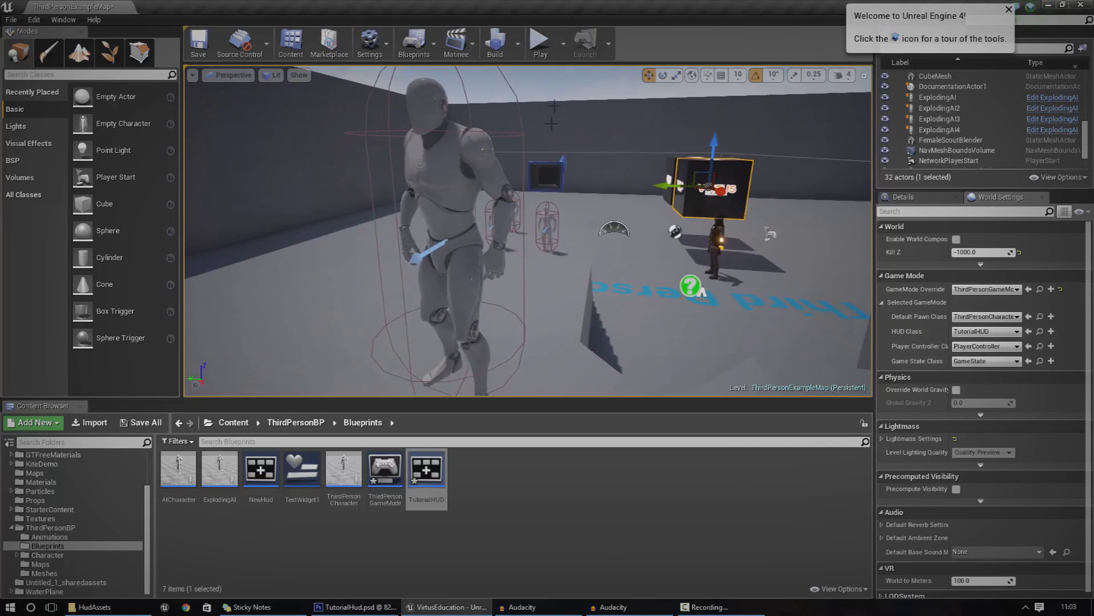
{"action": "left_click", "coordinate": [539, 42]}
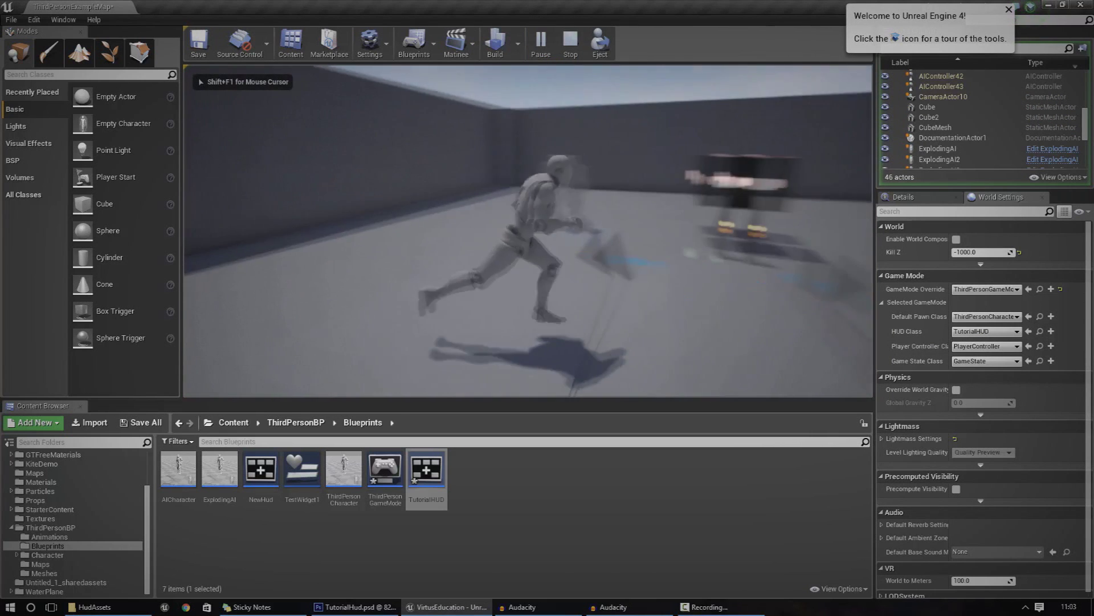
{"action": "key", "text": "w"}
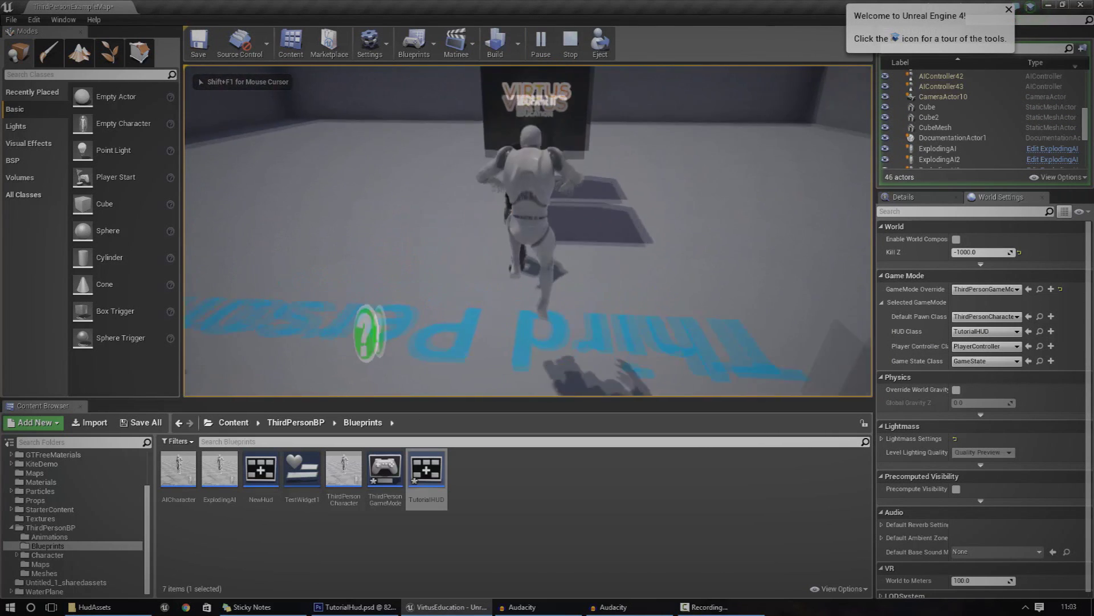
{"action": "key", "text": "Escape"}
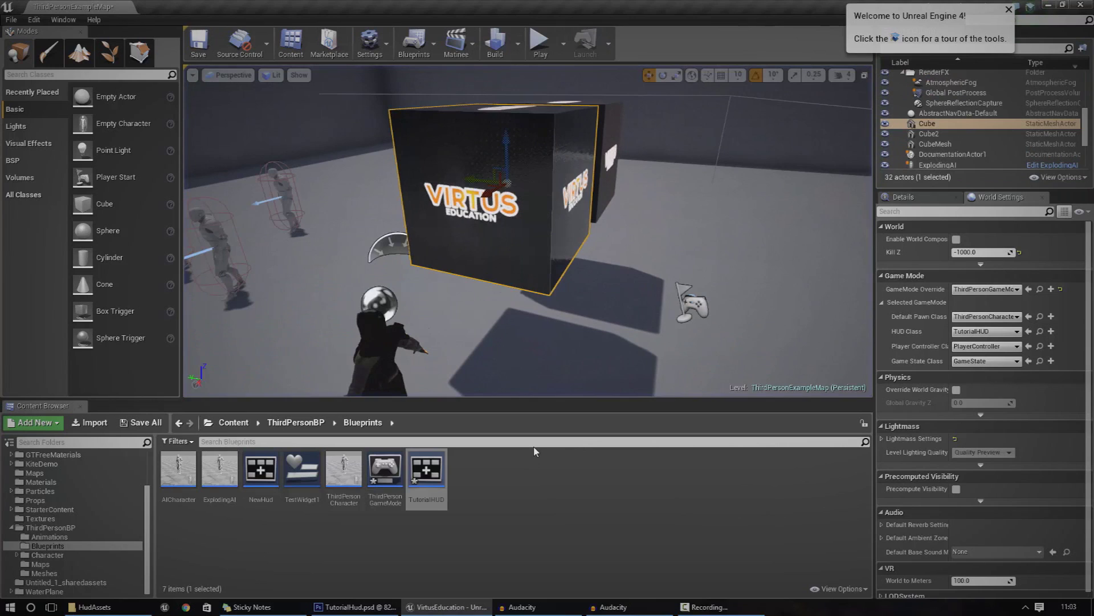
Create a Widget Blueprint in the Blueprints folder and name it TutorialWidgetHud
{"action": "right_click", "coordinate": [507, 474]}
{"action": "mouse_move", "coordinate": [528, 464]}
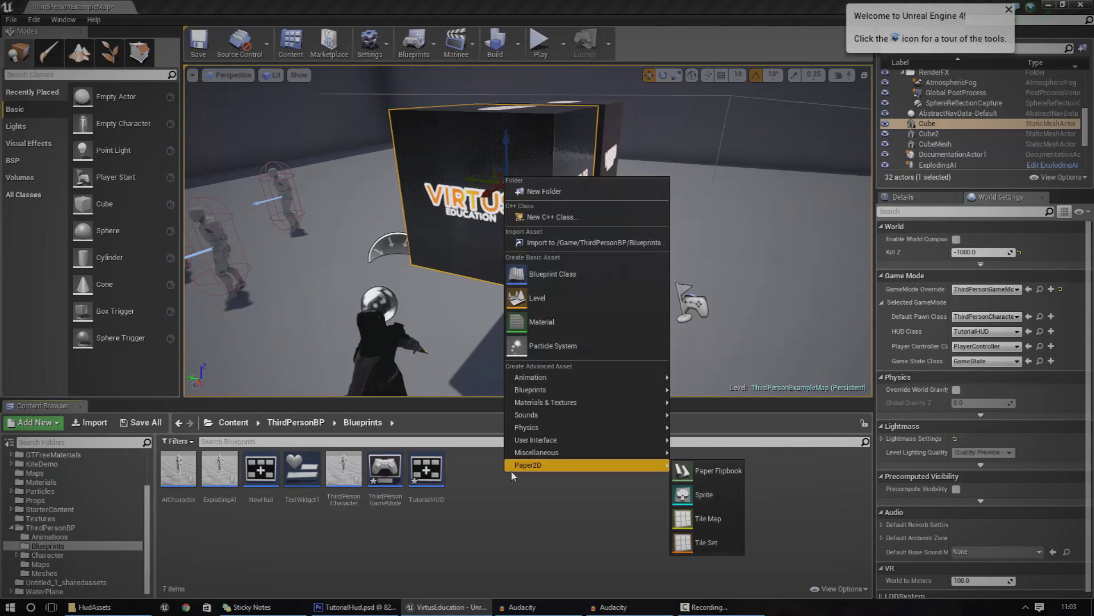
{"action": "mouse_move", "coordinate": [541, 446]}
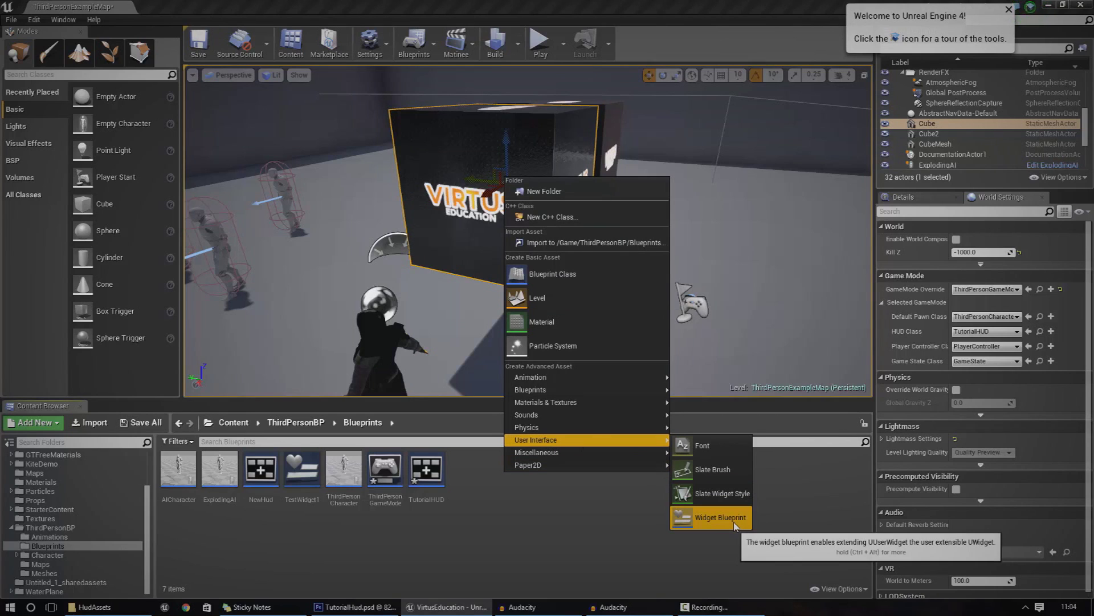
{"action": "right_click", "coordinate": [513, 512]}
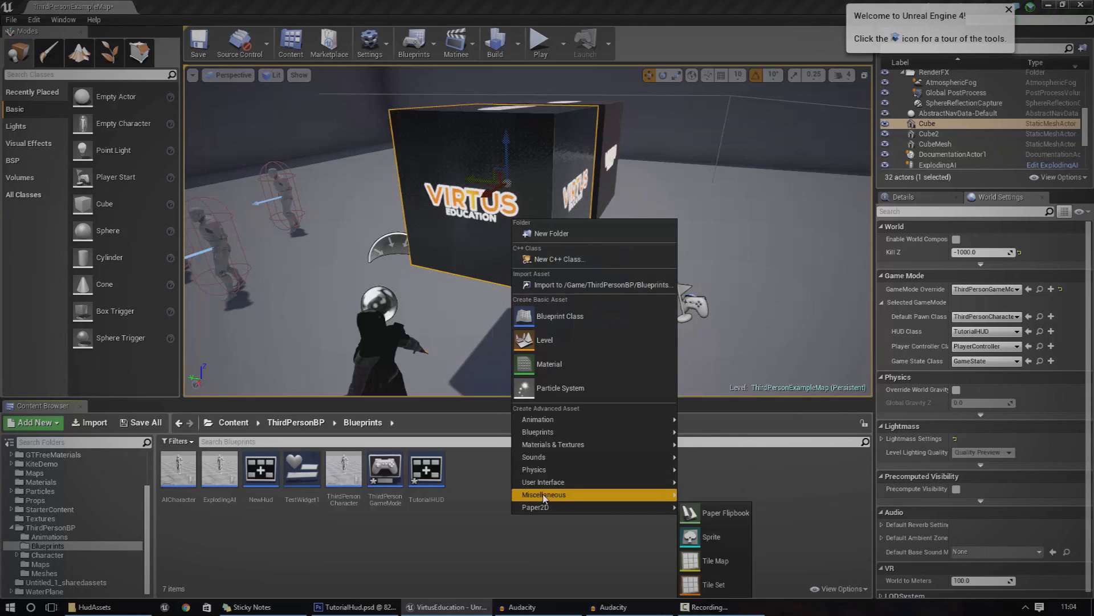
{"action": "mouse_move", "coordinate": [550, 486]}
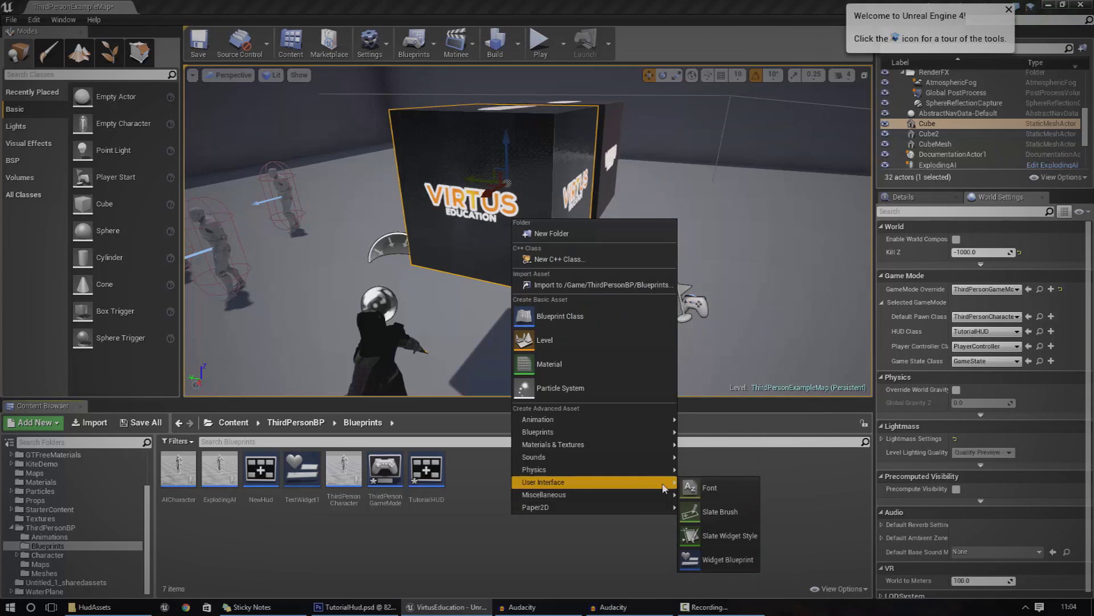
{"action": "left_click", "coordinate": [725, 560]}
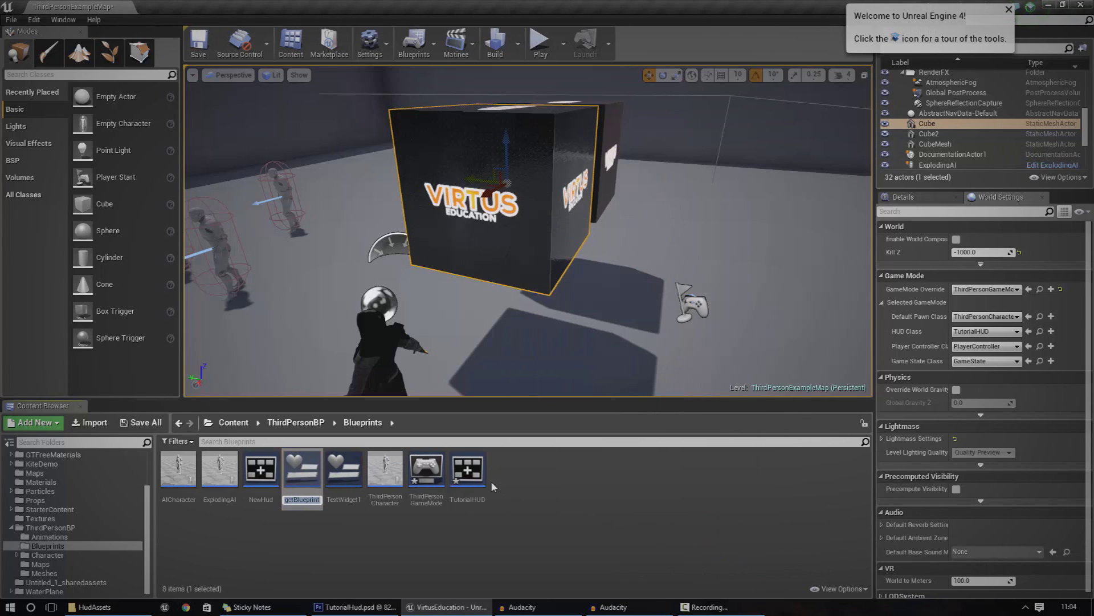
{"action": "type", "text": "T"}
{"action": "type", "text": "utorialWi"}
{"action": "type", "text": "dgetHud"}
{"action": "key", "text": "Return"}
Open TutorialWidgetHud in the widget designer and enlarge and reposition its editor window
{"action": "double_click", "coordinate": [476, 476]}
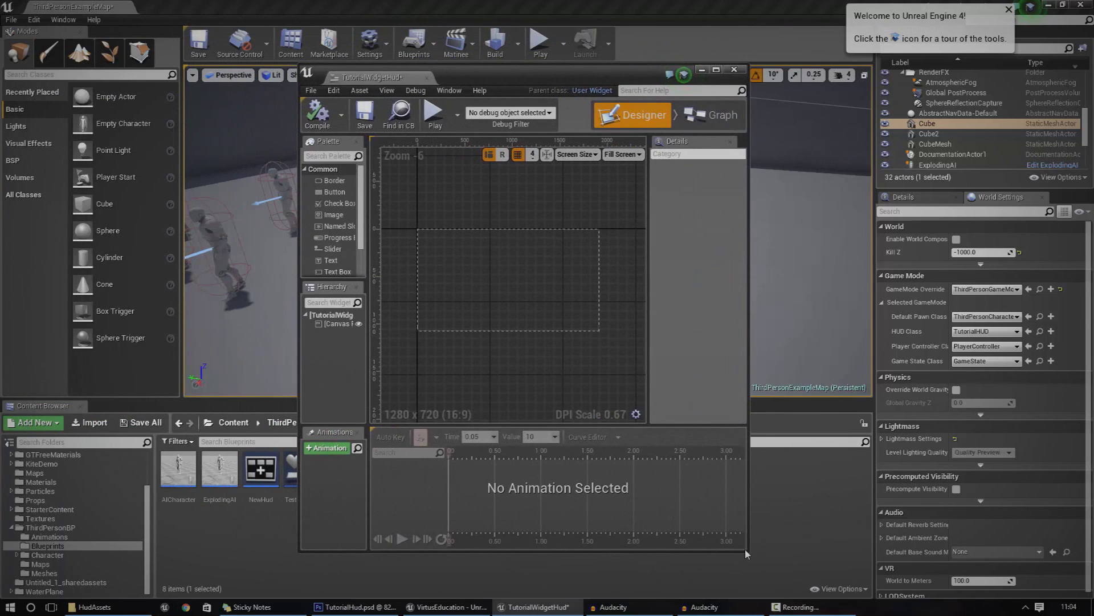
{"action": "left_click_drag", "start_coordinate": [745, 550], "coordinate": [946, 478]}
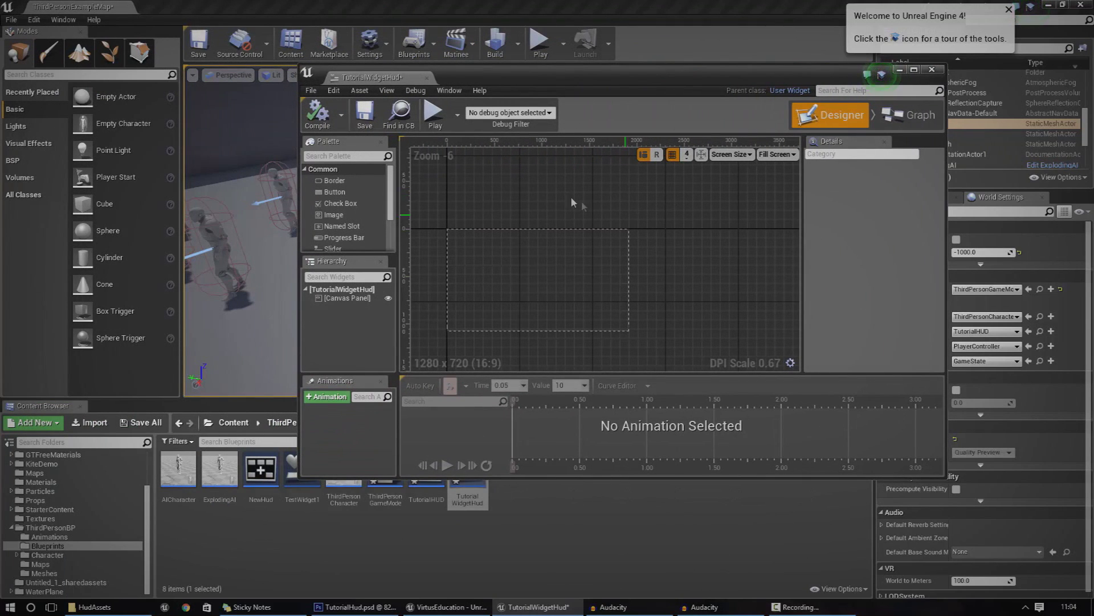
Place a Progress Bar and an Image widget from the common widgets onto the HUD canvas
{"action": "scroll", "coordinate": [392, 251], "scroll_direction": "down", "scroll_amount": 3}
{"action": "scroll", "coordinate": [393, 252], "scroll_direction": "up", "scroll_amount": 3}
{"action": "left_click_drag", "start_coordinate": [519, 80], "coordinate": [480, 118]}
{"action": "right_click_drag", "start_coordinate": [517, 265], "coordinate": [614, 245]}
{"action": "left_click_drag", "start_coordinate": [322, 272], "coordinate": [599, 322]}
{"action": "scroll", "coordinate": [600, 323], "scroll_direction": "up", "scroll_amount": 4}
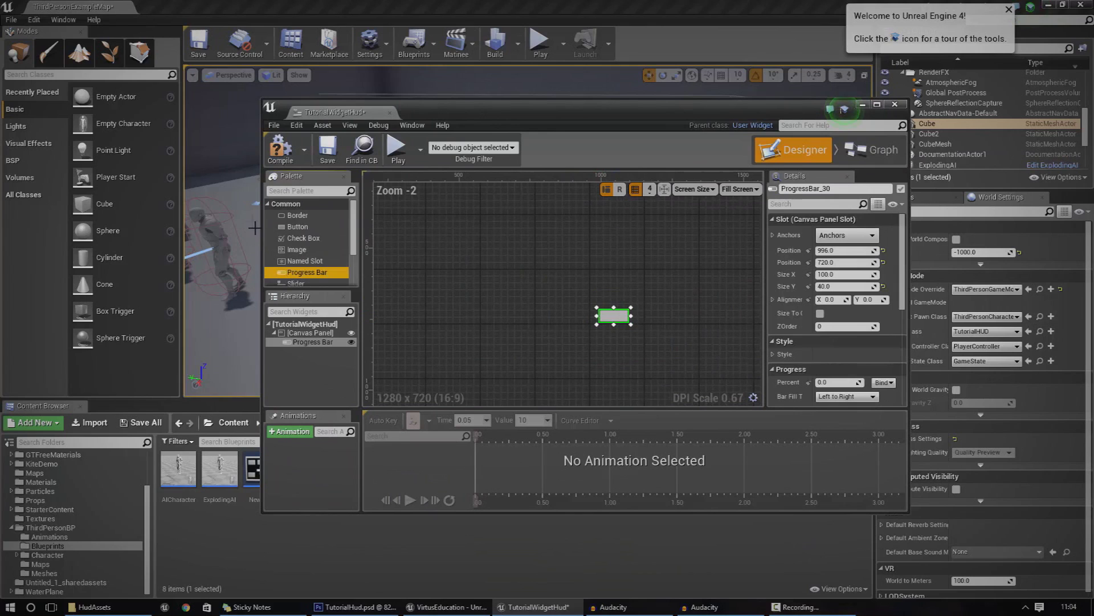
{"action": "left_click_drag", "start_coordinate": [297, 249], "coordinate": [538, 271]}
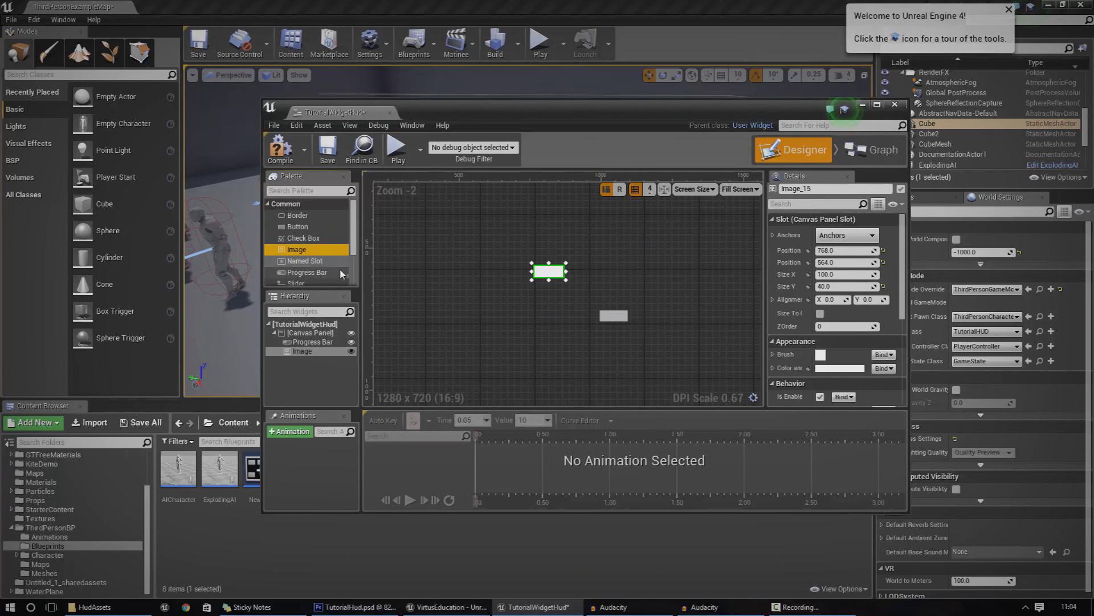
{"action": "left_click", "coordinate": [544, 272]}
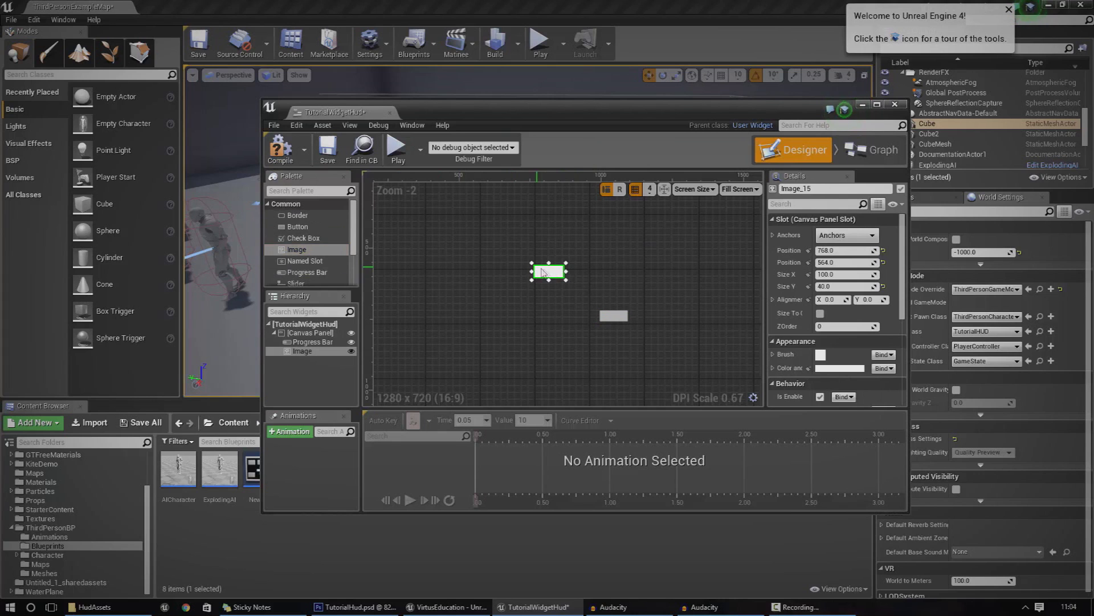
Maximize the widget editor window and delete the progress bar from the canvas
{"action": "double_click", "coordinate": [548, 110]}
{"action": "left_click_drag", "start_coordinate": [593, 292], "coordinate": [578, 356]}
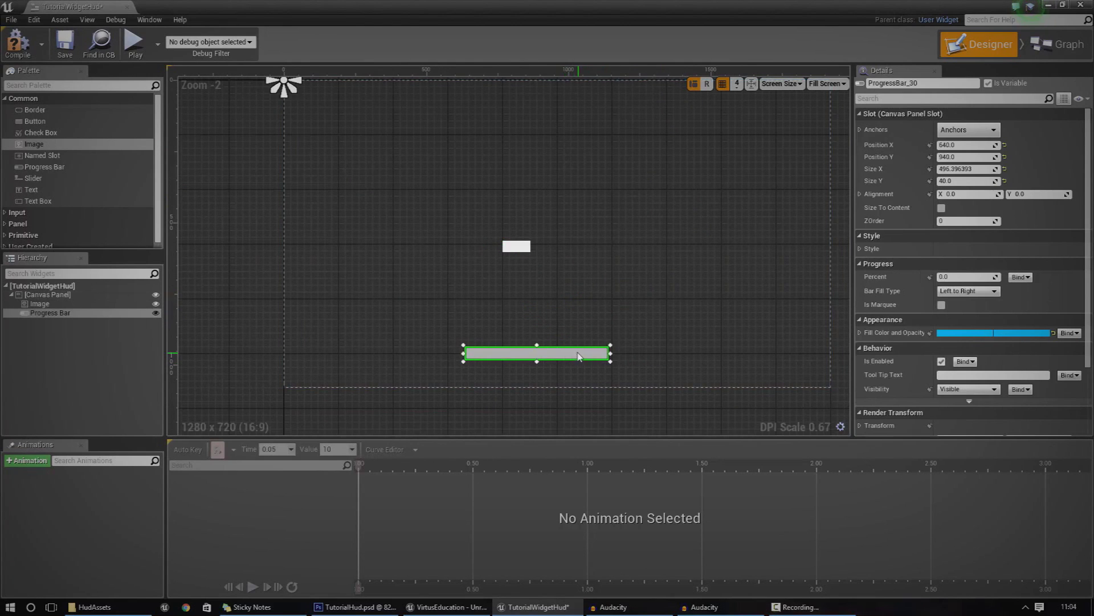
{"action": "key", "text": "Delete"}
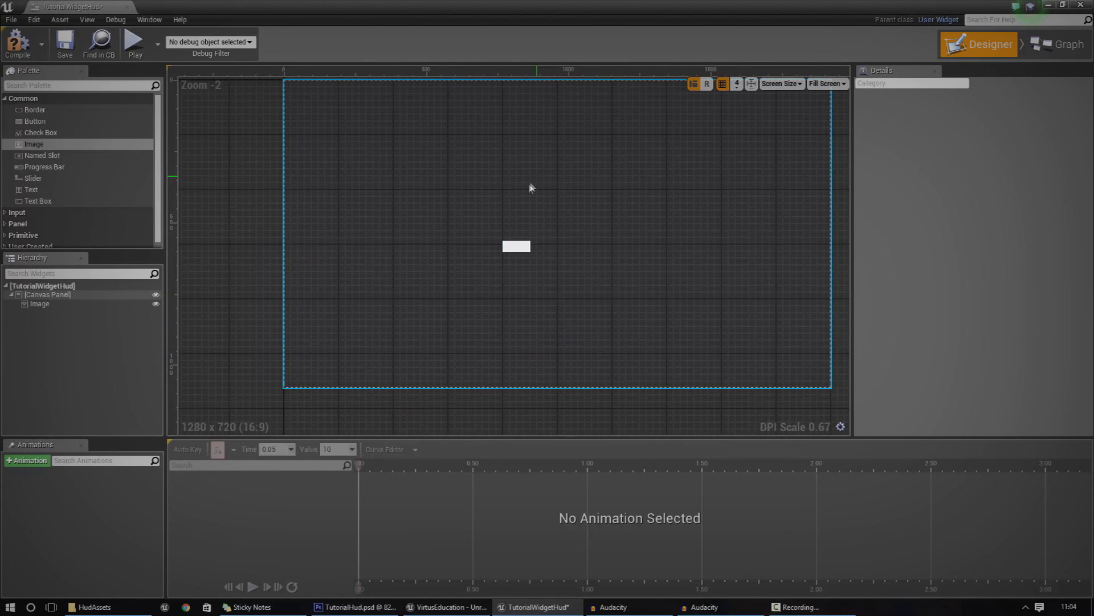
Add a new Progress Bar about 633 wide below the image and set its Percent to about 0.44
{"action": "left_click", "coordinate": [508, 246]}
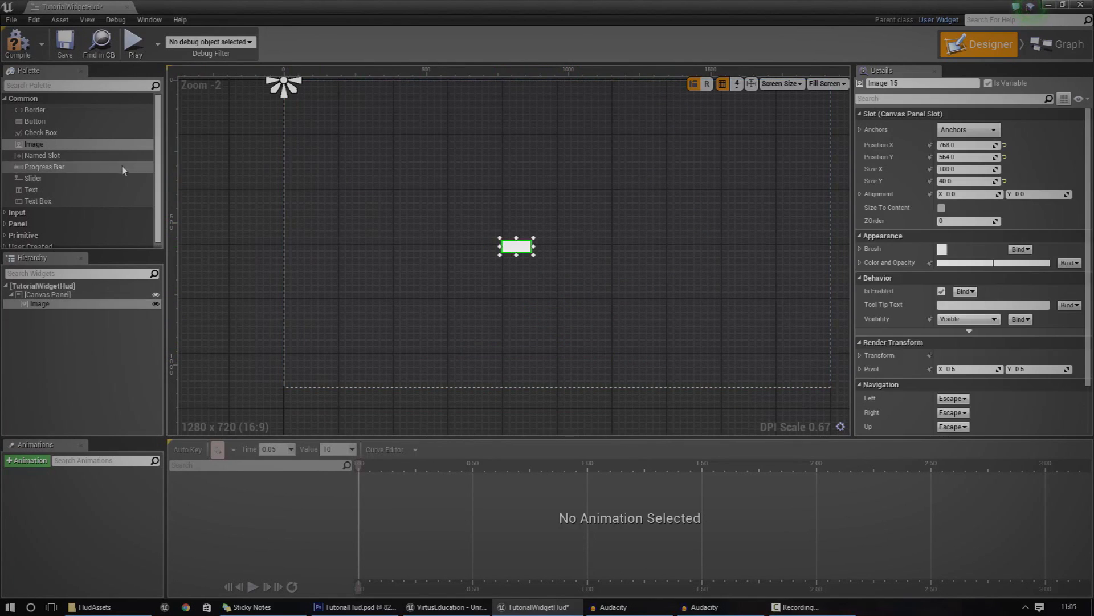
{"action": "left_click_drag", "start_coordinate": [106, 171], "coordinate": [487, 311]}
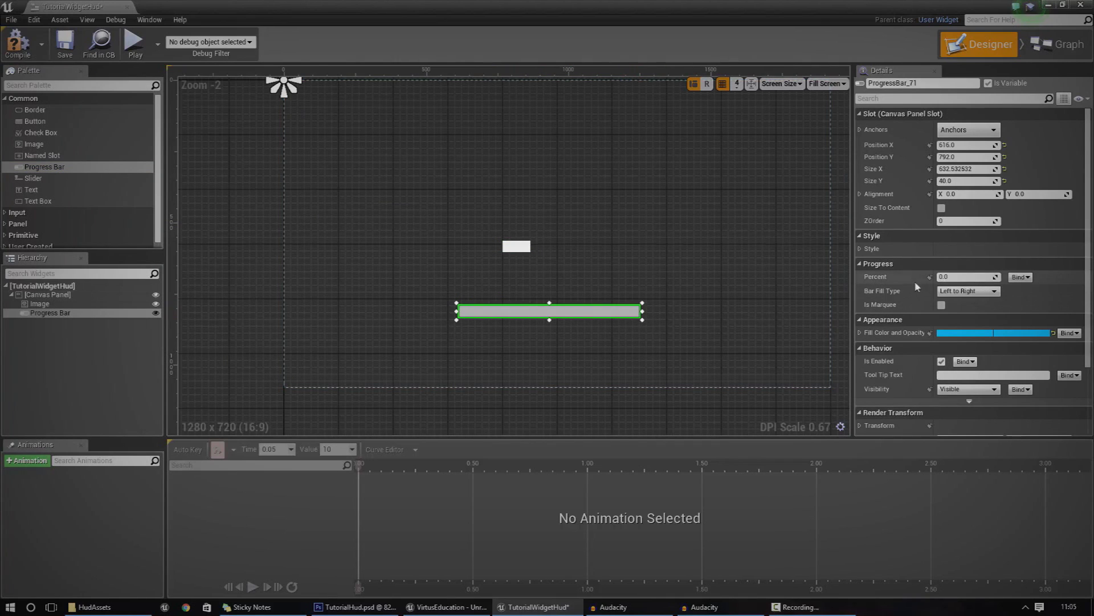
{"action": "left_click", "coordinate": [944, 277]}
{"action": "left_click_drag", "start_coordinate": [944, 277], "coordinate": [975, 277]}
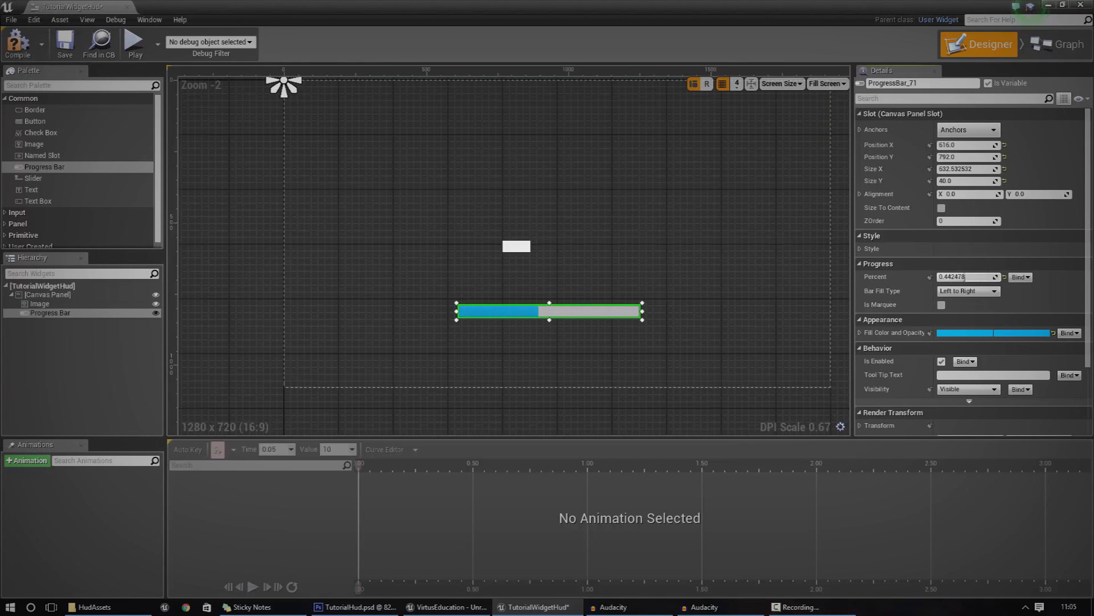
Set the progress bar's Bar Fill Type to Fill from Center and its Percent to about 0.81
{"action": "left_click", "coordinate": [944, 292]}
{"action": "left_click", "coordinate": [962, 314]}
{"action": "left_click", "coordinate": [977, 278]}
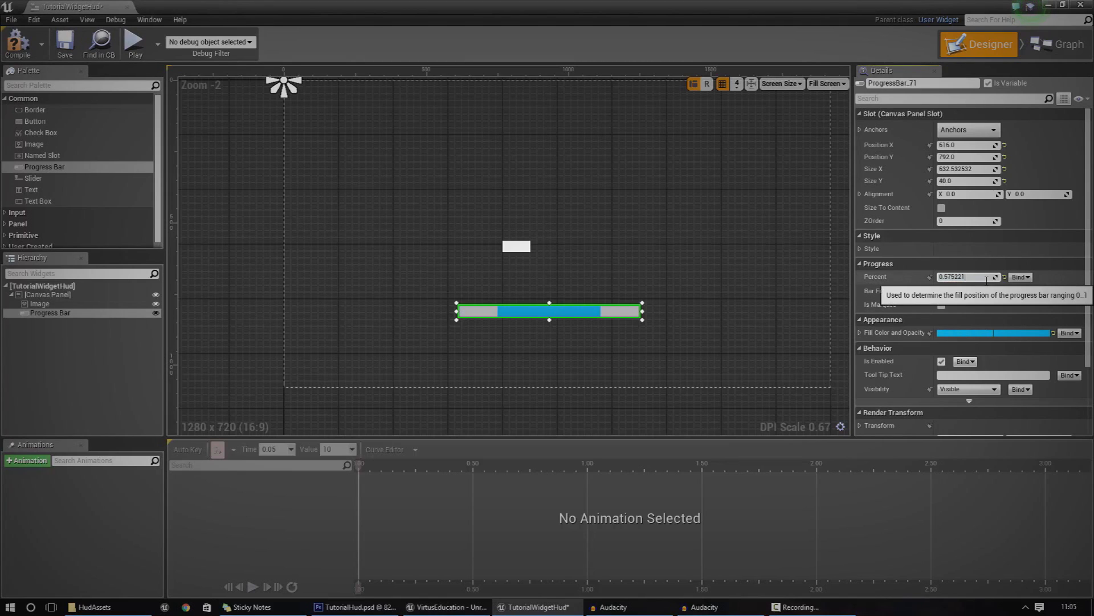
{"action": "left_click_drag", "start_coordinate": [990, 279], "coordinate": [949, 278]}
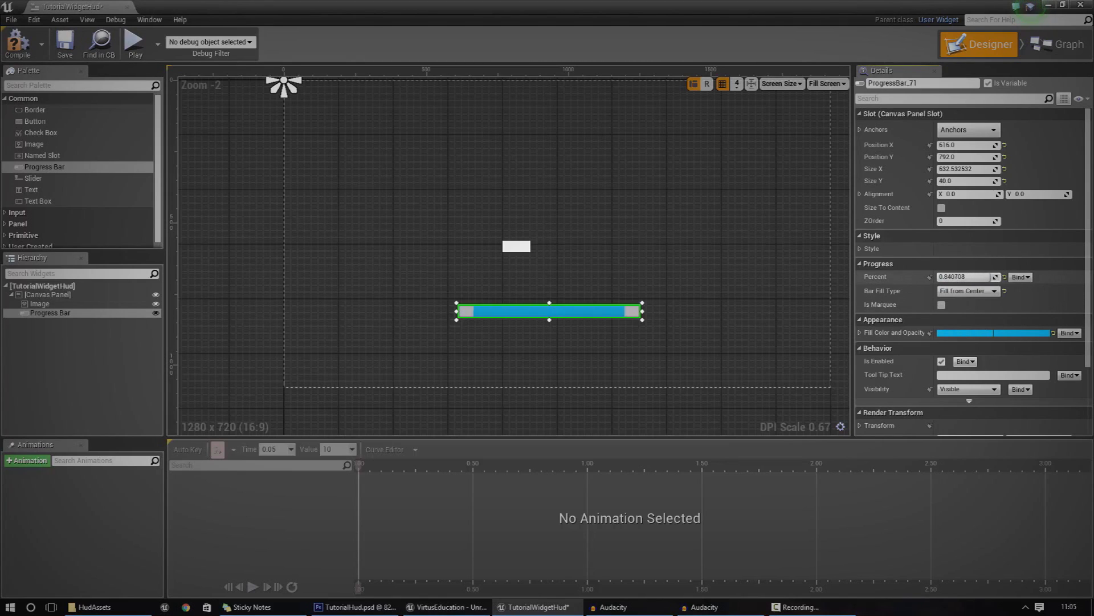
{"action": "left_click_drag", "start_coordinate": [970, 277], "coordinate": [967, 277]}
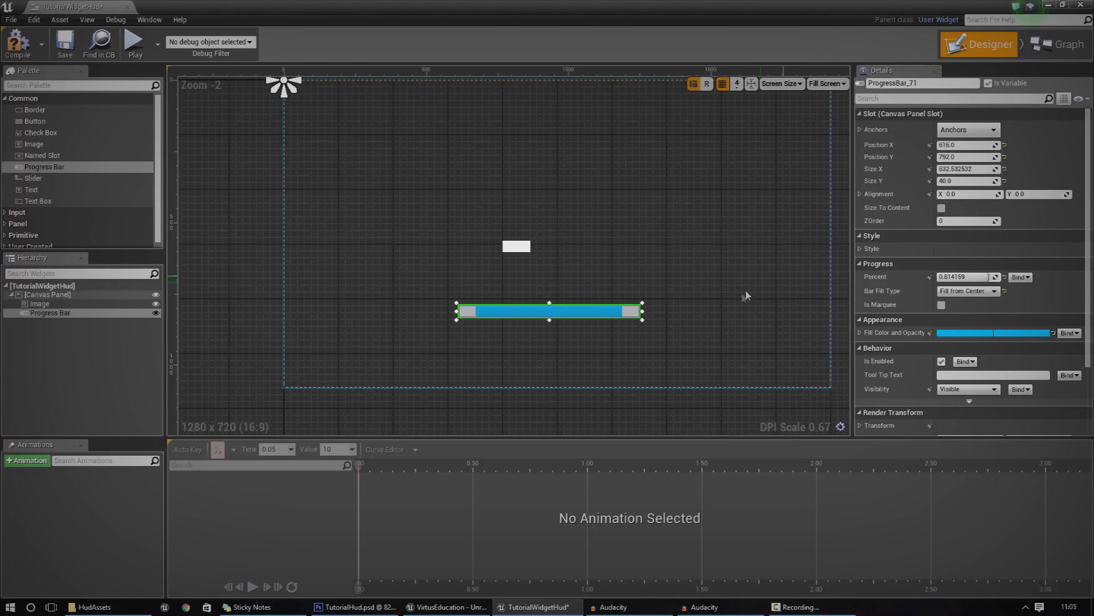
Move the progress bar to about X 624, Y 876 and expand its Background Image style settings
{"action": "left_click_drag", "start_coordinate": [616, 313], "coordinate": [618, 337]}
{"action": "scroll", "coordinate": [969, 263], "scroll_direction": "down", "scroll_amount": 2}
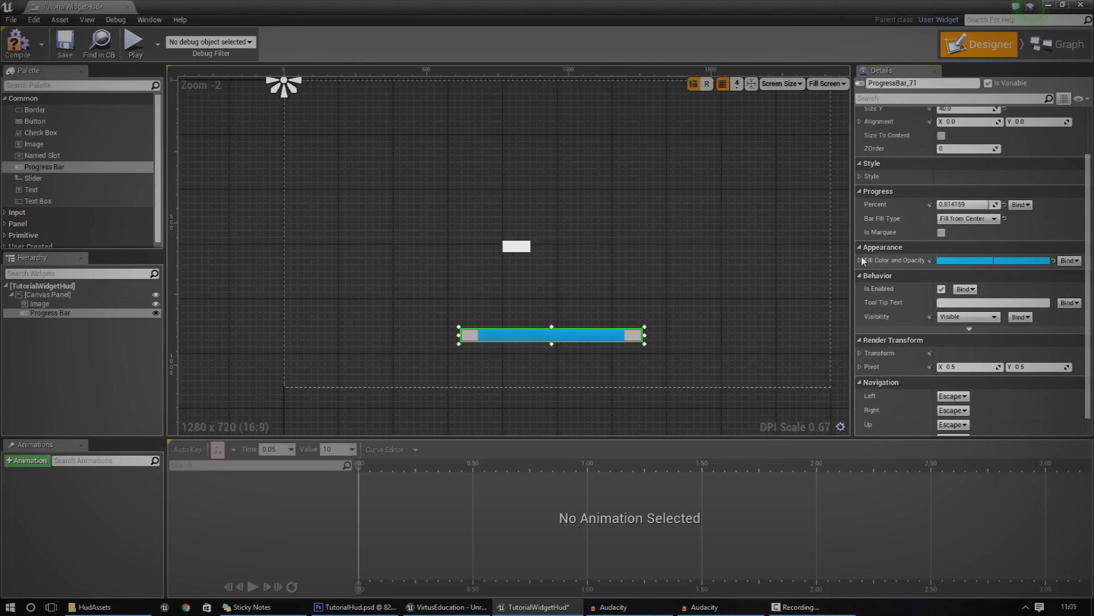
{"action": "left_click", "coordinate": [860, 261]}
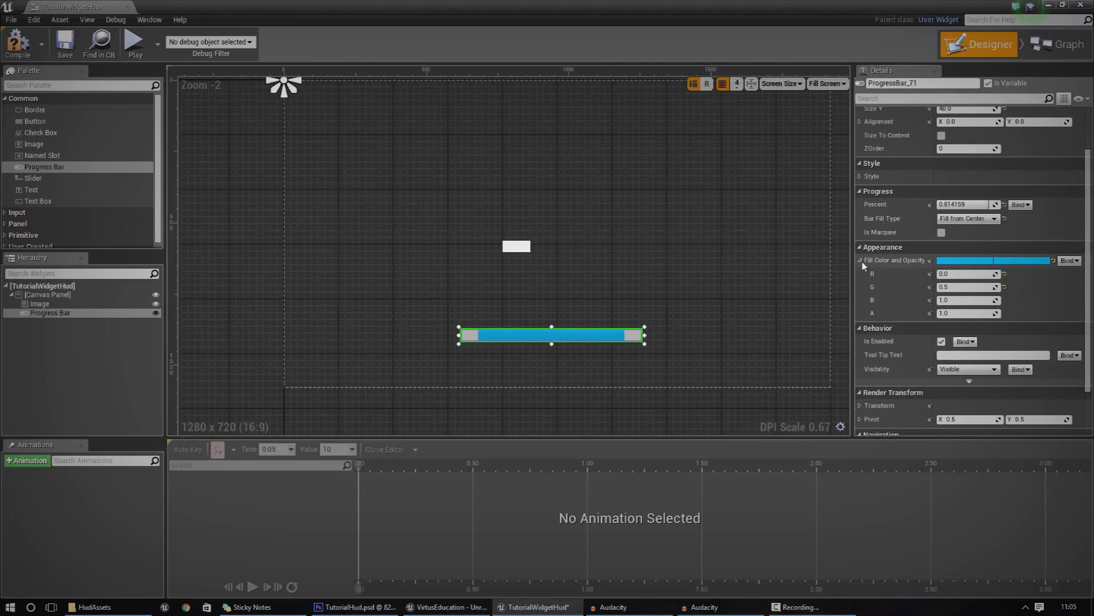
{"action": "left_click", "coordinate": [859, 260]}
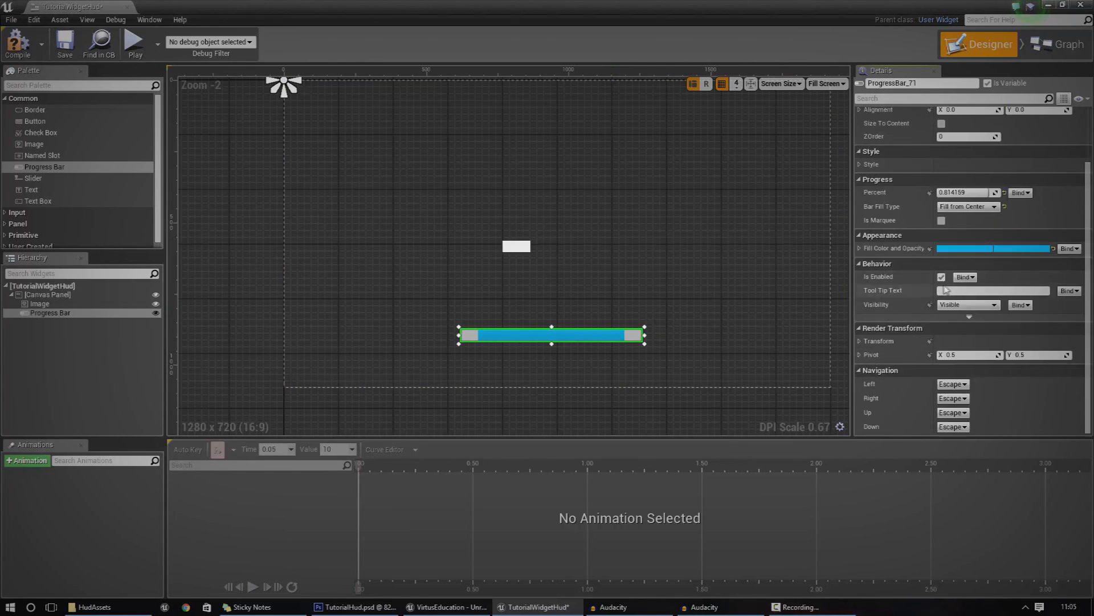
{"action": "scroll", "coordinate": [864, 239], "scroll_direction": "up", "scroll_amount": 2}
{"action": "left_click", "coordinate": [859, 237]}
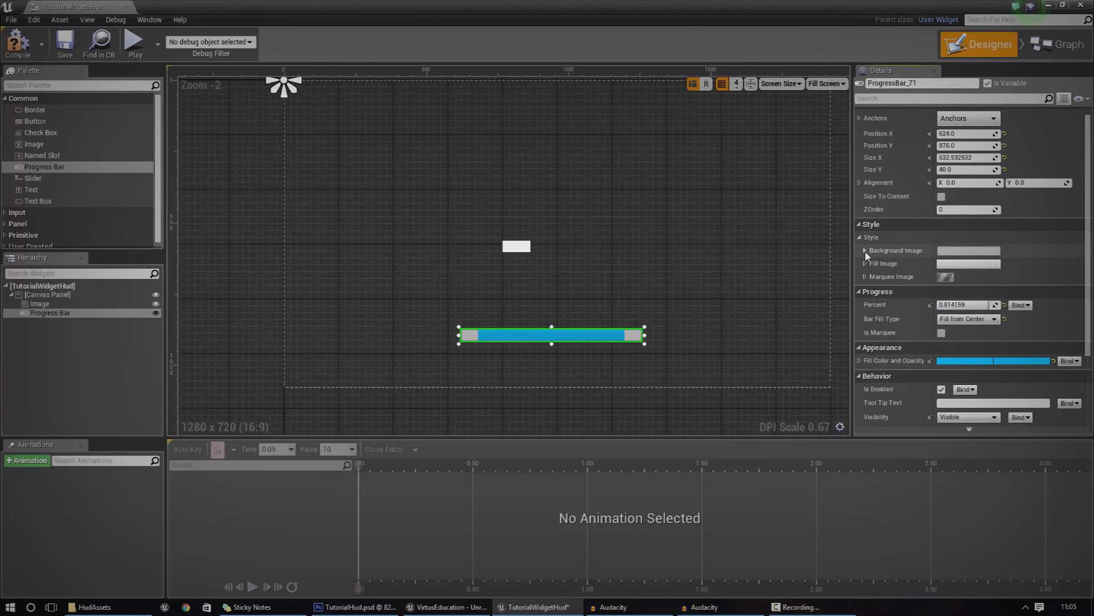
{"action": "left_click", "coordinate": [865, 251]}
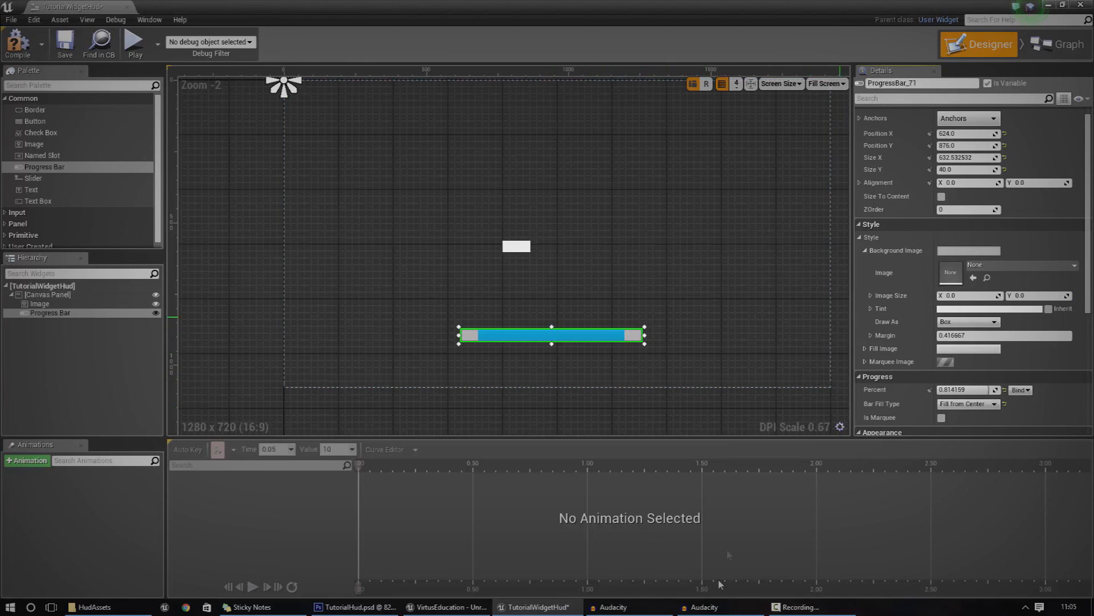
Switch to Photoshop, toggle the green health bar layer's visibility off and on, and return to the widget editor
{"action": "left_click", "coordinate": [387, 608]}
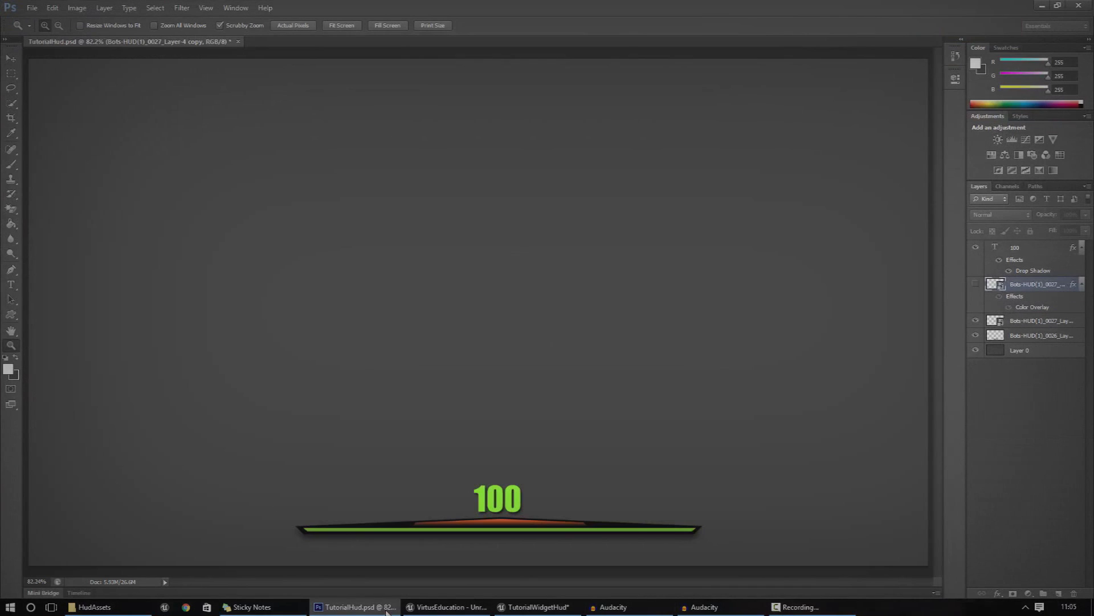
{"action": "left_click", "coordinate": [977, 321]}
{"action": "left_click", "coordinate": [976, 321]}
{"action": "left_click", "coordinate": [1055, 6]}
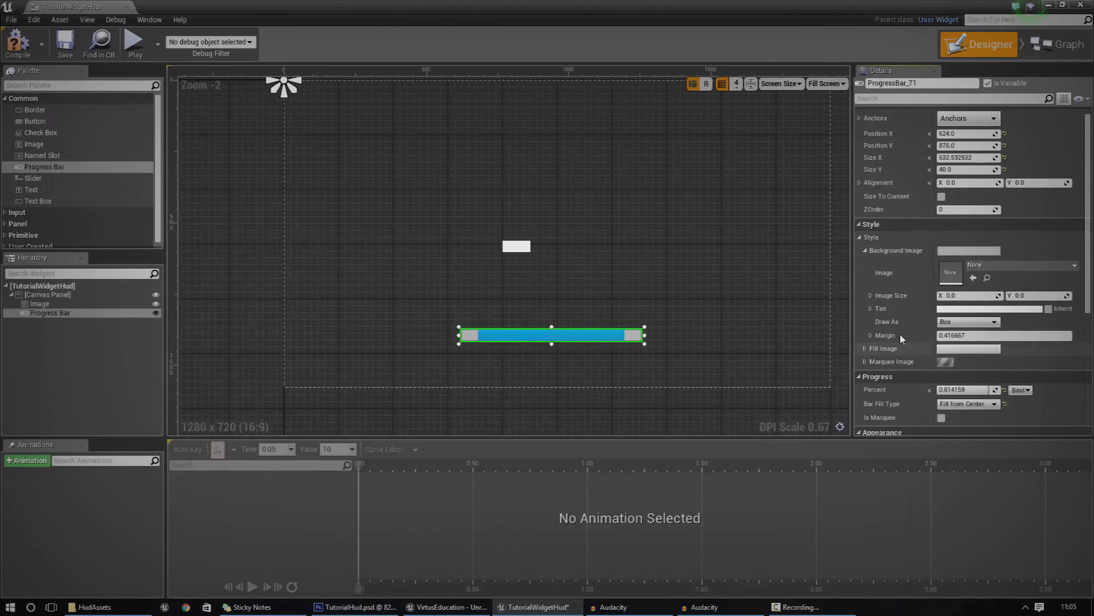
Expand the progress bar's Fill Image settings and move the bar to about X 580, Y 904
{"action": "left_click", "coordinate": [865, 348]}
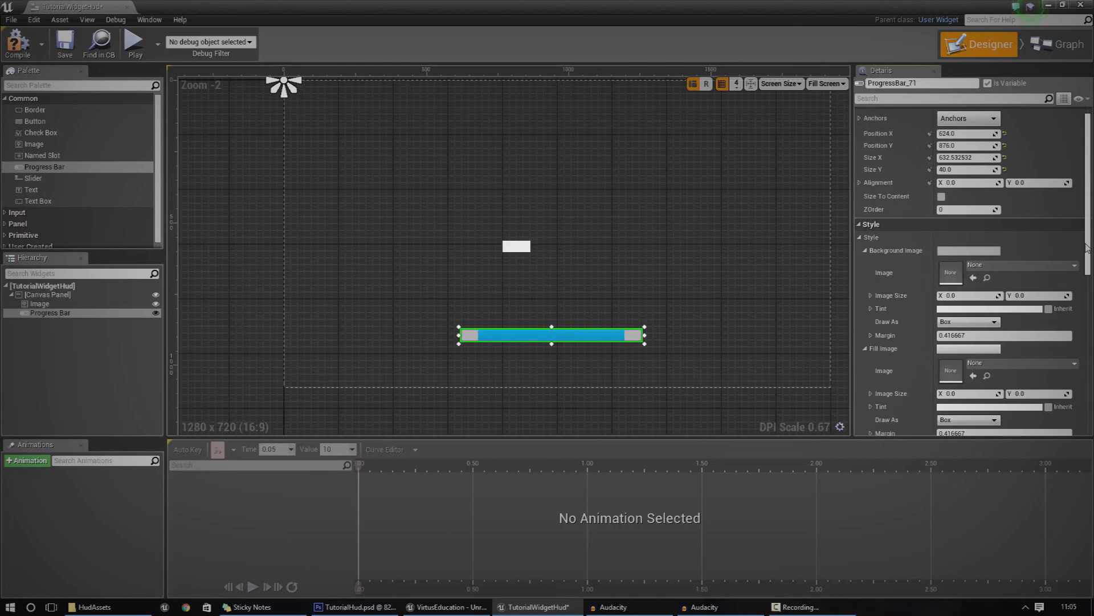
{"action": "left_click_drag", "start_coordinate": [570, 338], "coordinate": [557, 345]}
{"action": "left_click", "coordinate": [521, 252]}
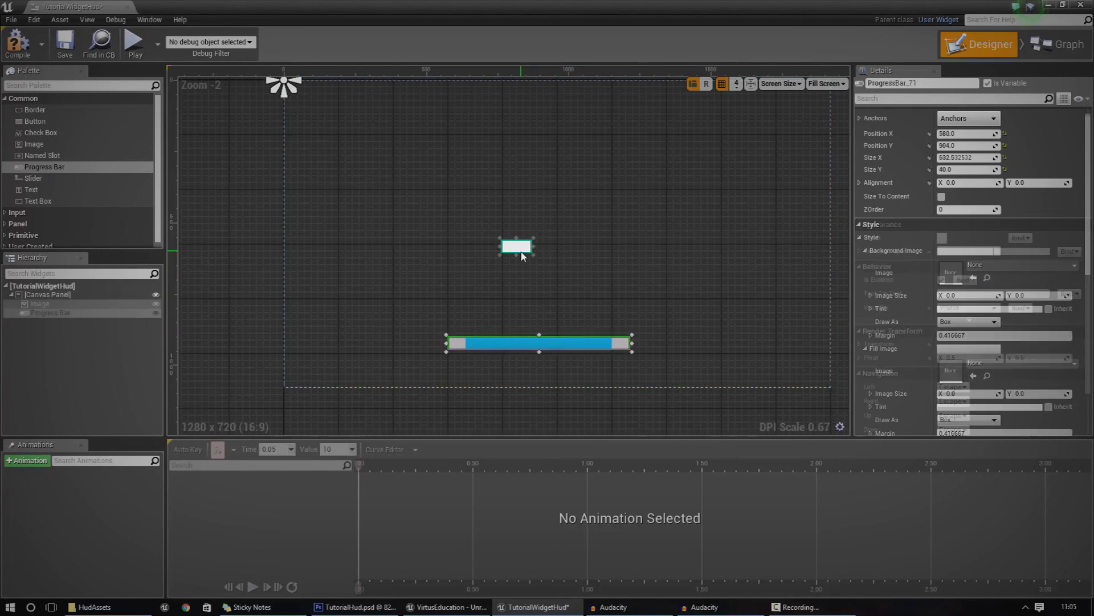
Add a Text widget just above the progress bar and compare it with the health number in the Photoshop artwork
{"action": "left_click_drag", "start_coordinate": [31, 189], "coordinate": [531, 326]}
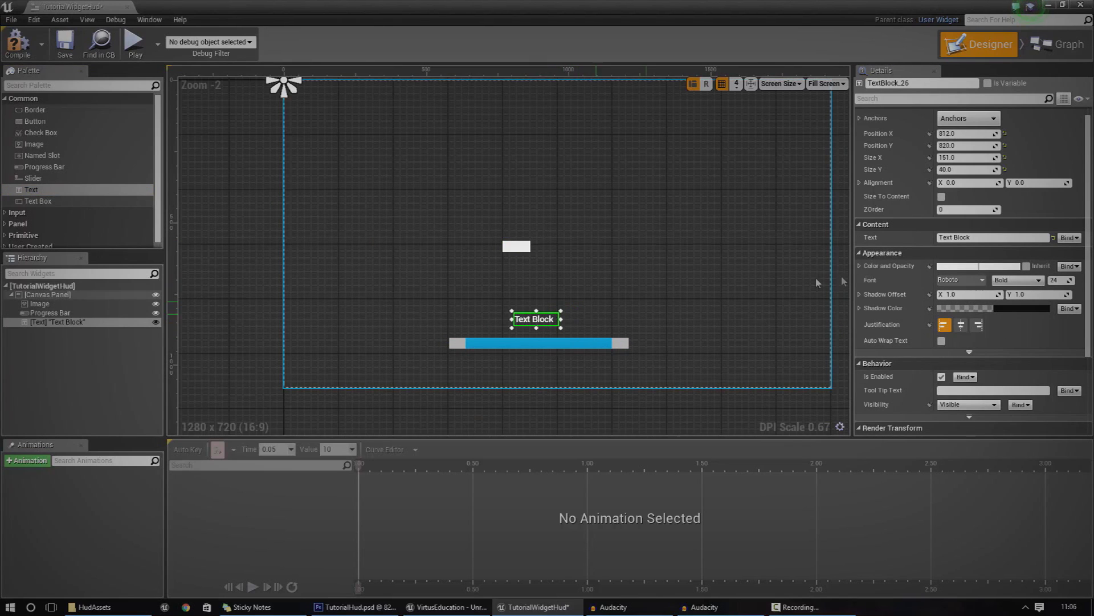
{"action": "left_click", "coordinate": [359, 608]}
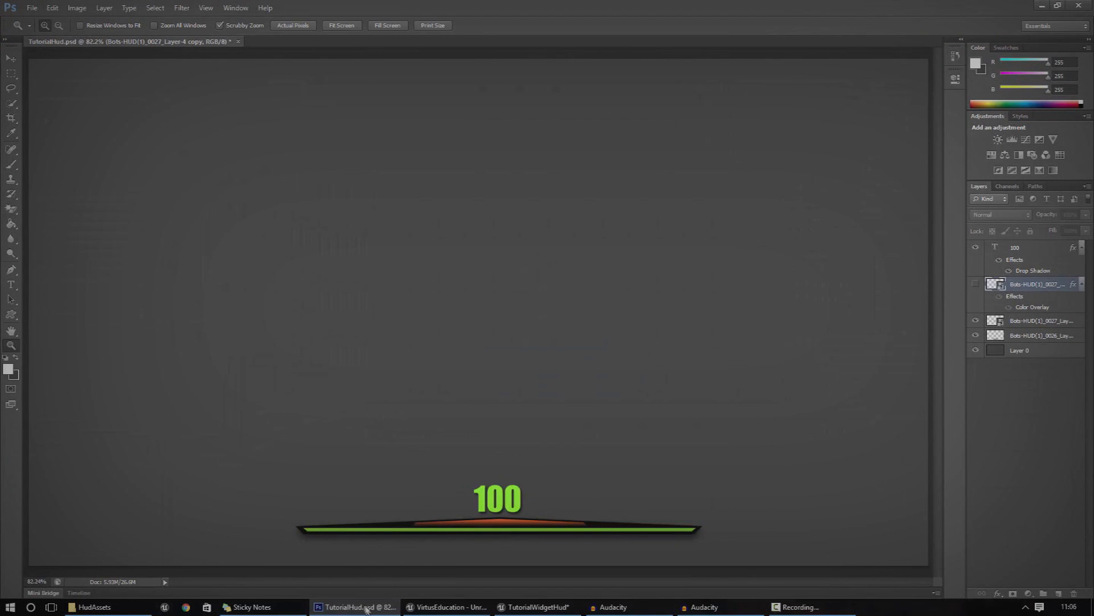
{"action": "left_click", "coordinate": [366, 607]}
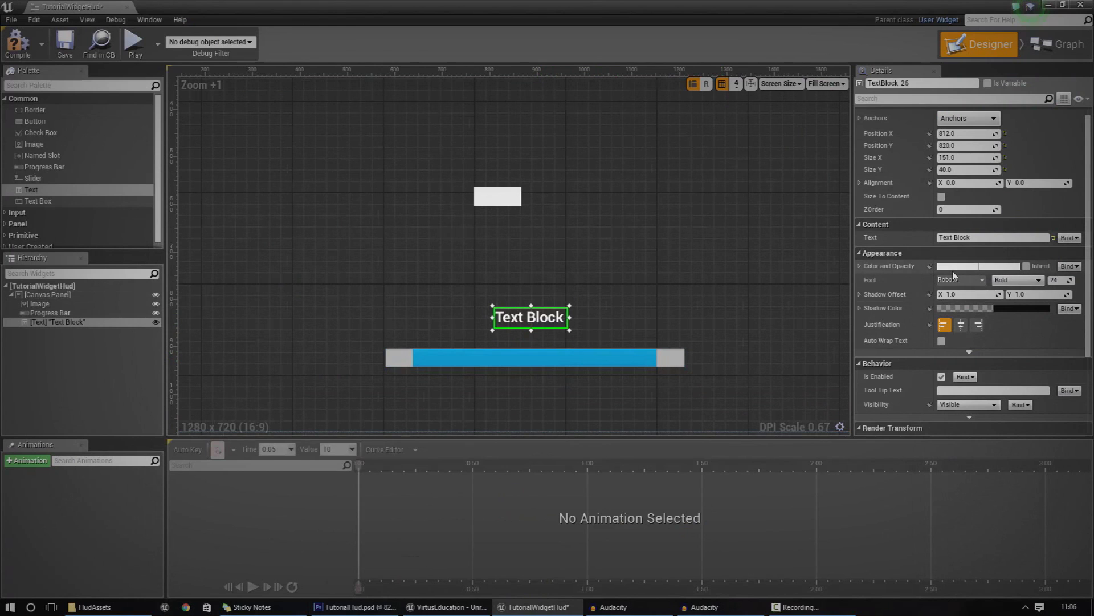
Set the text block's color to lime green, hex 6DFF00FF
{"action": "left_click", "coordinate": [955, 274]}
{"action": "left_click_drag", "start_coordinate": [854, 403], "coordinate": [845, 443]}
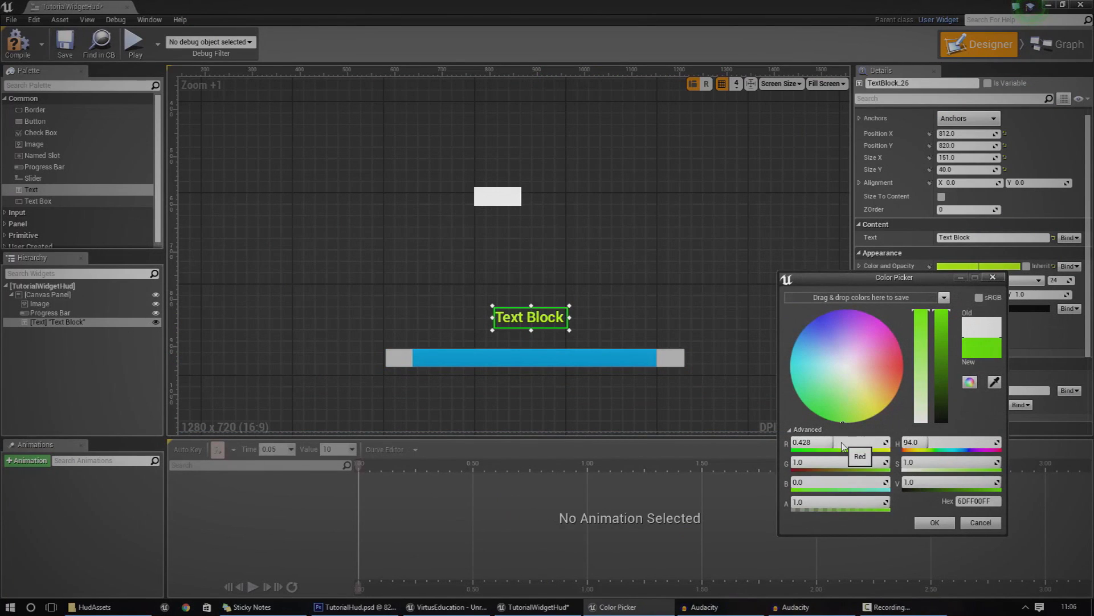
{"action": "left_click", "coordinate": [931, 522]}
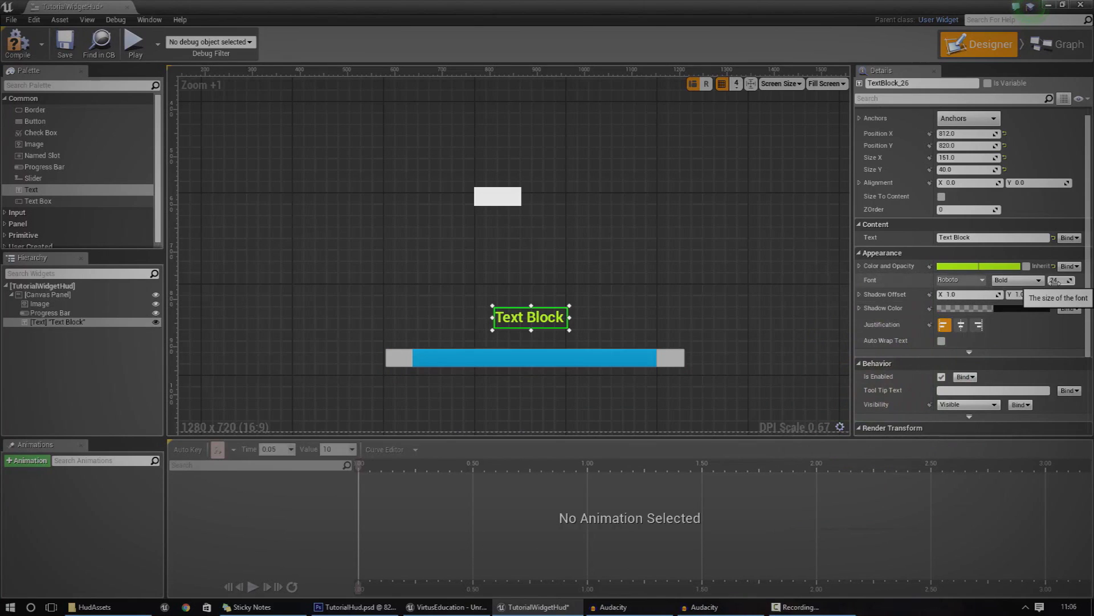
Change the text block's content to 100, narrow it to about 59 wide and center it above the progress bar
{"action": "double_click", "coordinate": [945, 237]}
{"action": "key", "text": "Return"}
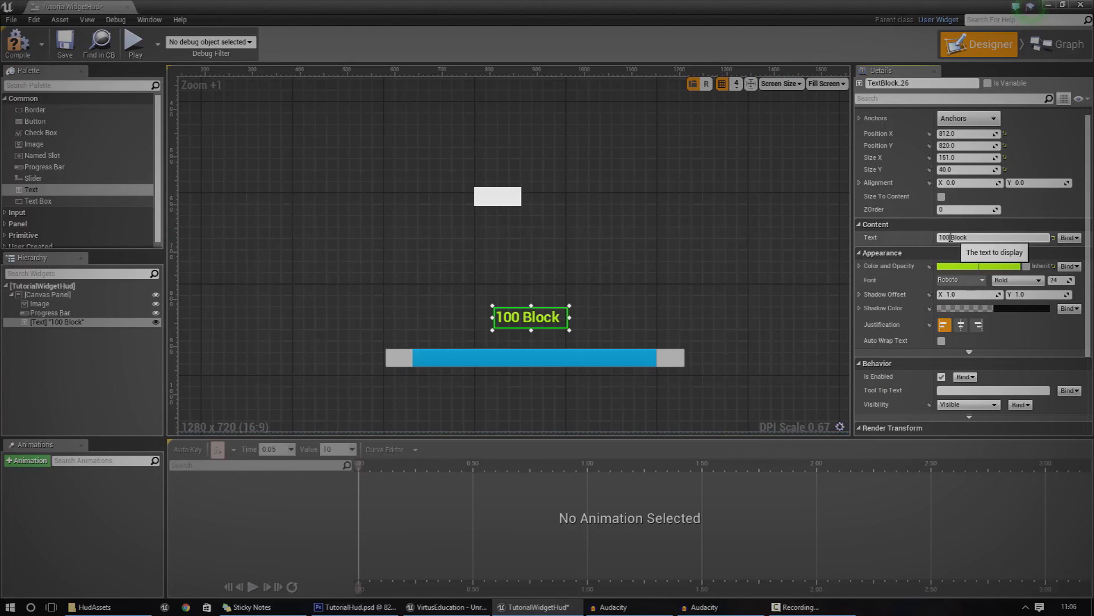
{"action": "left_click_drag", "start_coordinate": [1005, 236], "coordinate": [1028, 237]}
{"action": "key", "text": "BackSpace"}
{"action": "key", "text": "Return"}
{"action": "left_click_drag", "start_coordinate": [569, 317], "coordinate": [534, 336]}
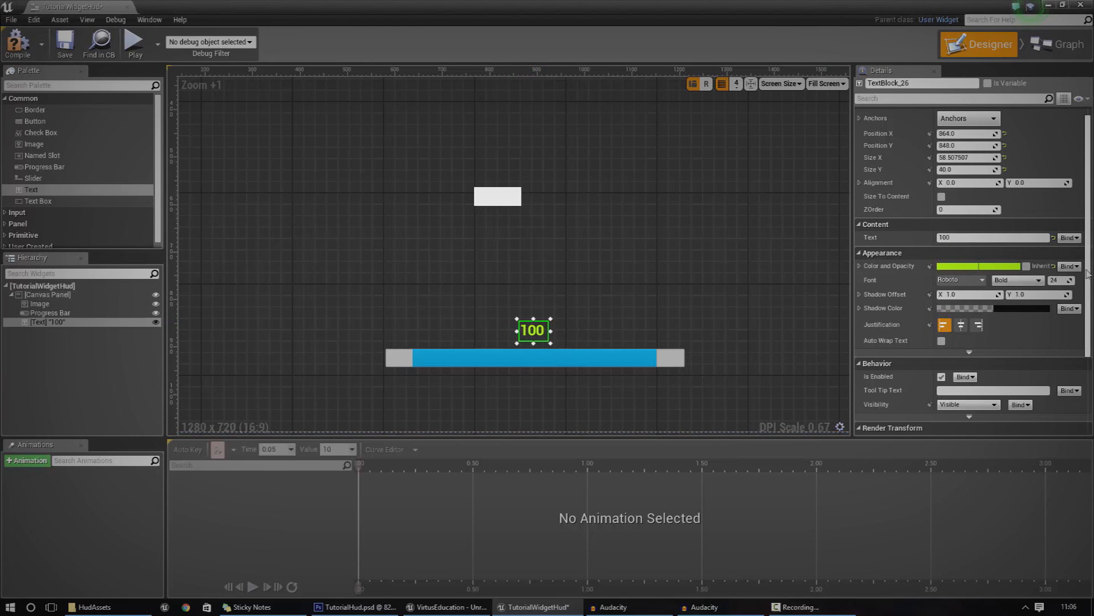
Review the text block's remaining properties and select the progress bar to view its style settings
{"action": "scroll", "coordinate": [1091, 276], "scroll_direction": "down", "scroll_amount": 2}
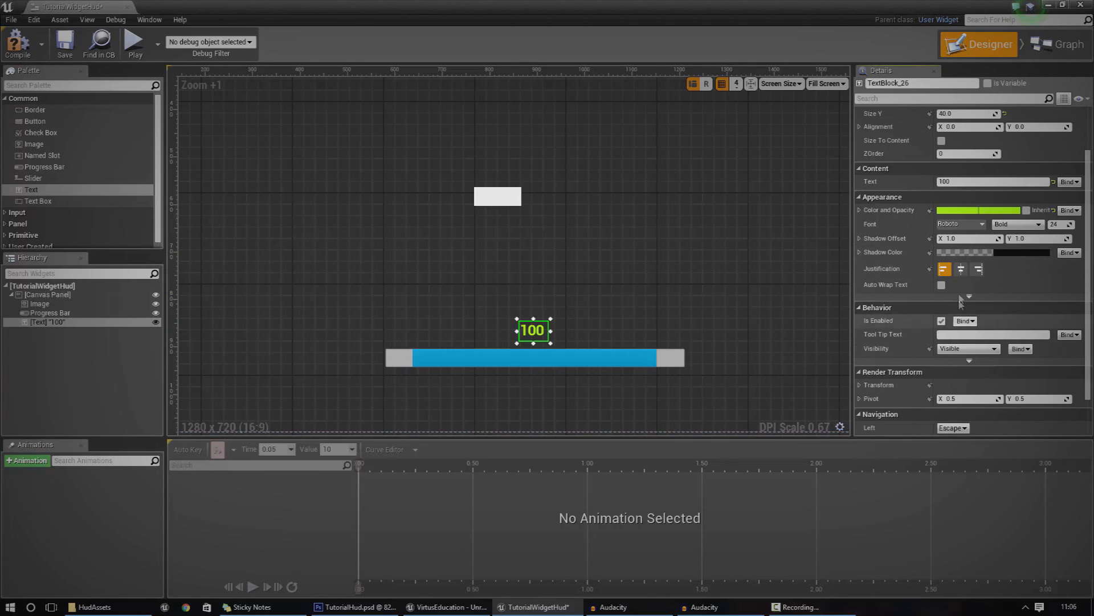
{"action": "left_click", "coordinate": [569, 321]}
{"action": "right_click_drag", "start_coordinate": [574, 344], "coordinate": [573, 306]}
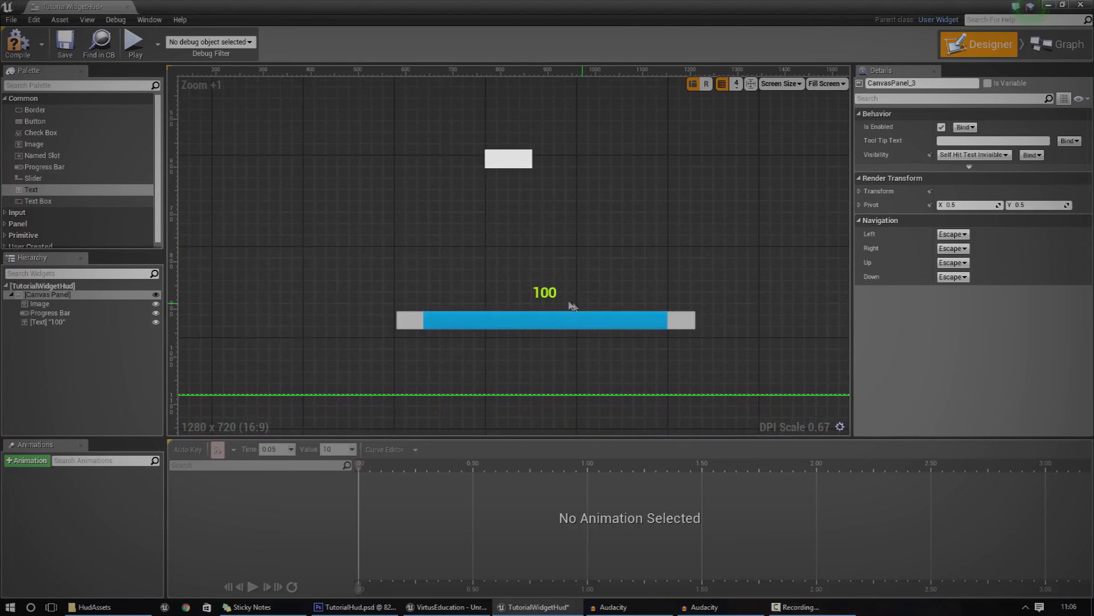
{"action": "left_click", "coordinate": [557, 302]}
{"action": "left_click", "coordinate": [574, 319]}
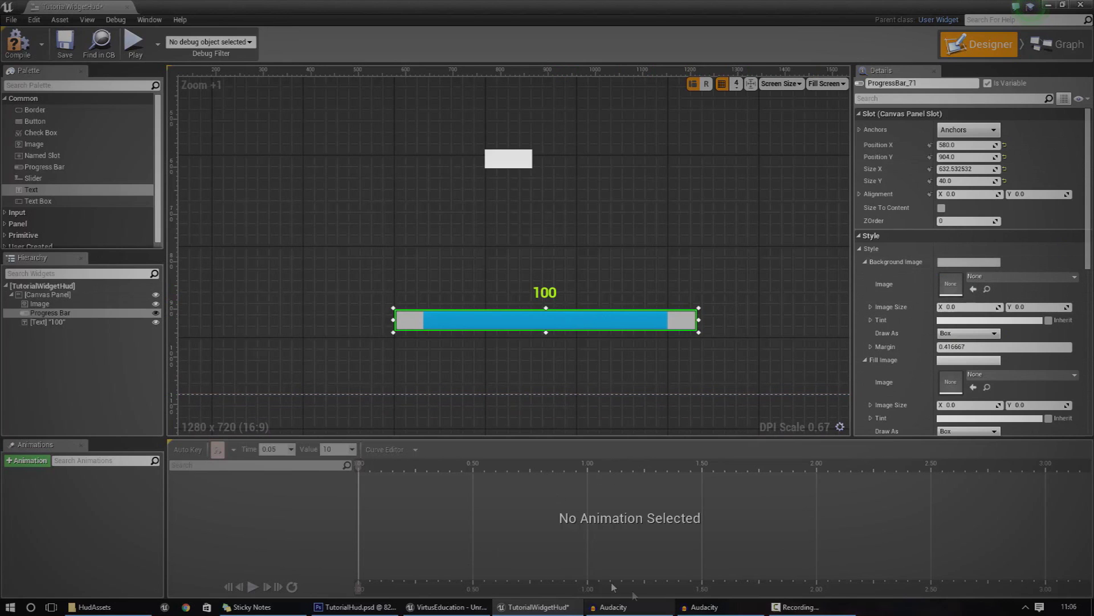
Switch to File Explorer's Desktop folder, select the TutorialHud images 0000 through 0003, and minimize the widget editor to reveal the Content Browser
{"action": "left_click", "coordinate": [136, 609]}
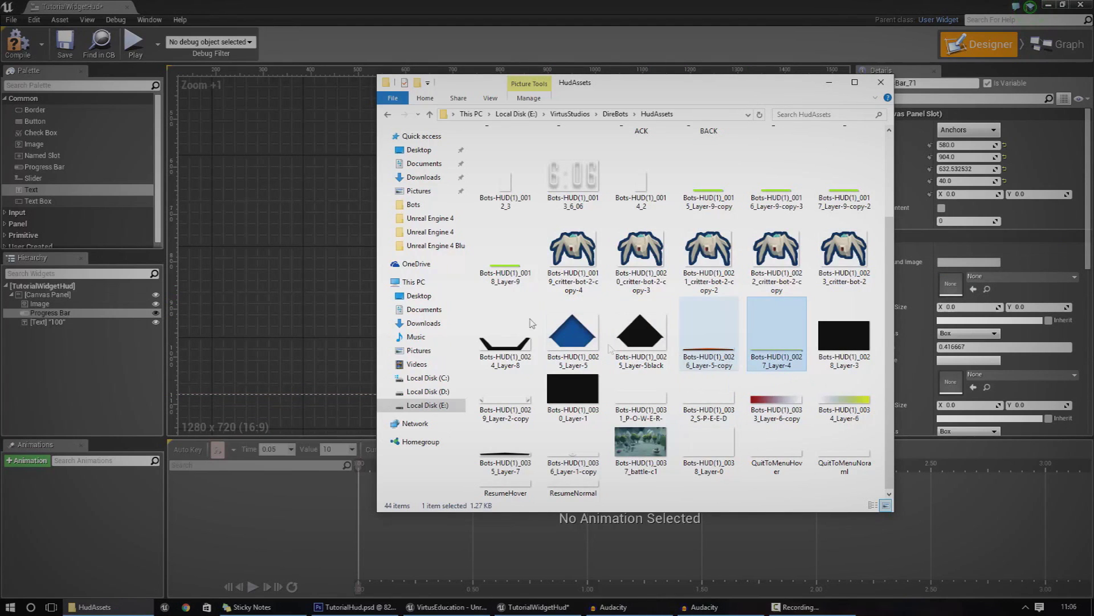
{"action": "left_click", "coordinate": [423, 151]}
{"action": "scroll", "coordinate": [655, 399], "scroll_direction": "down", "scroll_amount": 3}
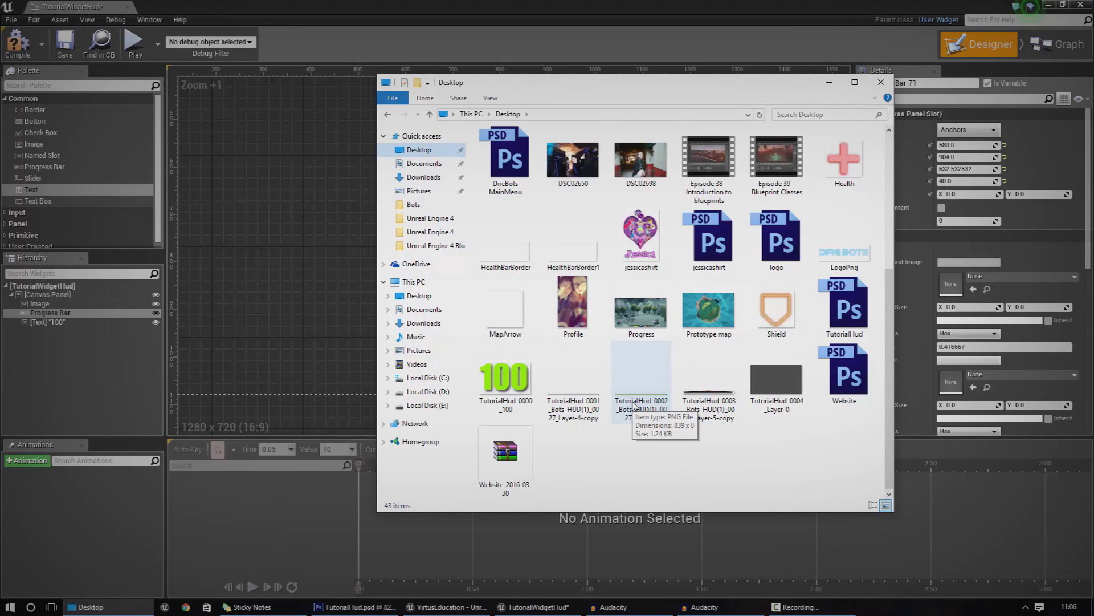
{"action": "left_click", "coordinate": [709, 379]}
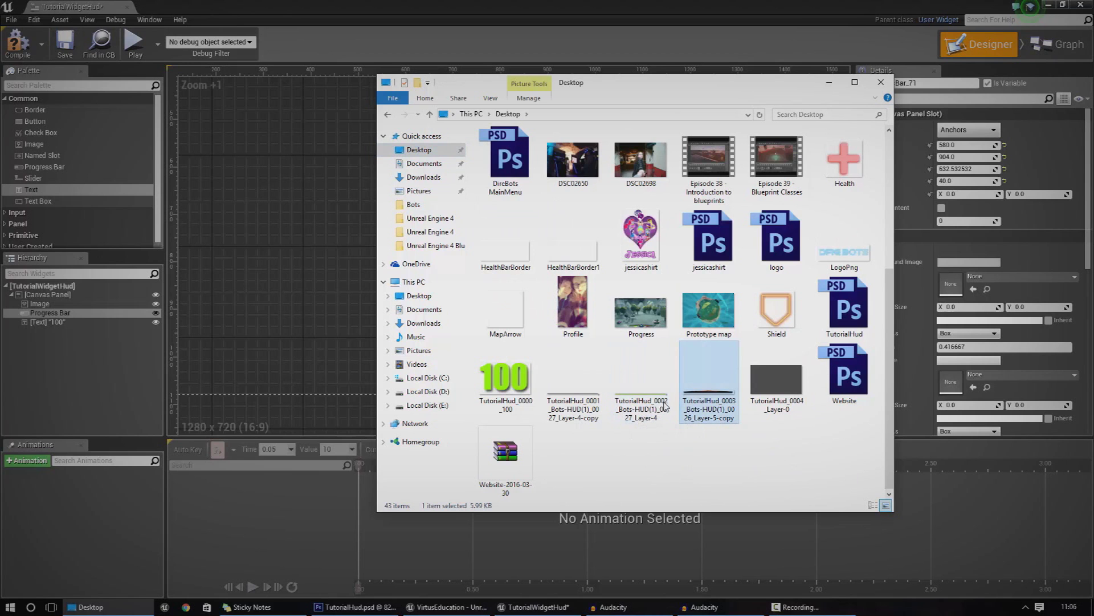
{"action": "left_click", "coordinate": [505, 381], "text": "shift"}
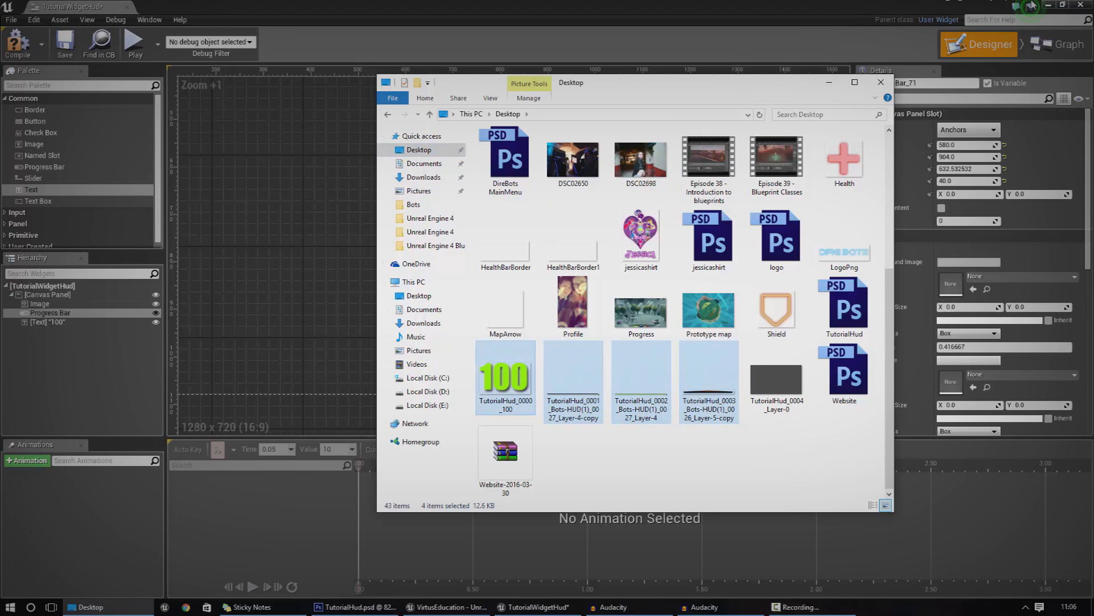
{"action": "left_click", "coordinate": [1048, 6]}
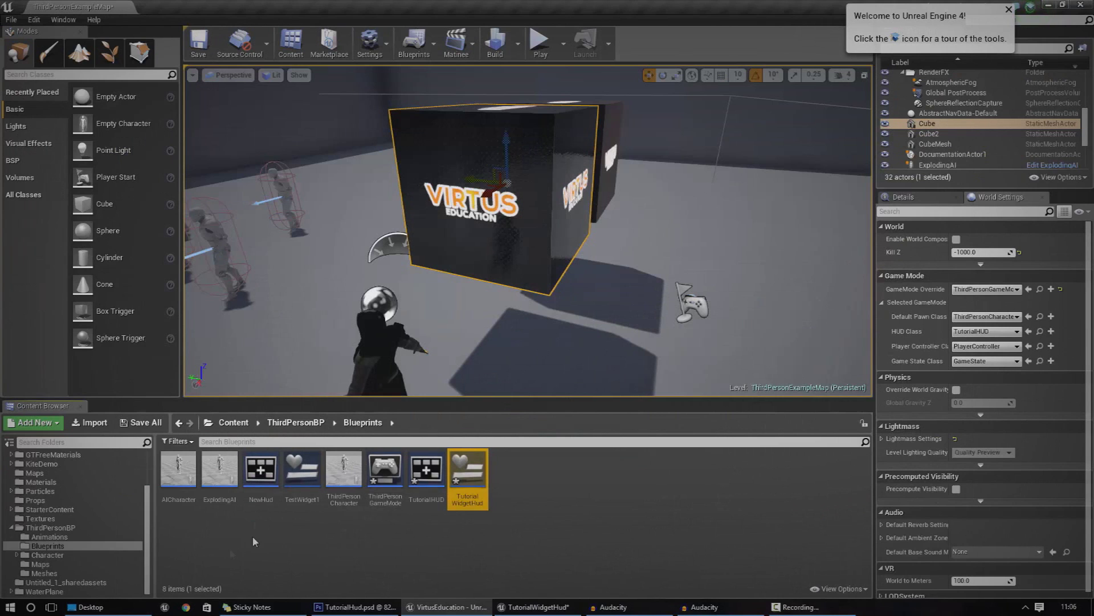
Import the TutorialHud PNG files 0000, 0001, 0002 and 0003 from the Desktop folder into the ThirdPersonBP Blueprints folder
{"action": "left_click", "coordinate": [120, 609]}
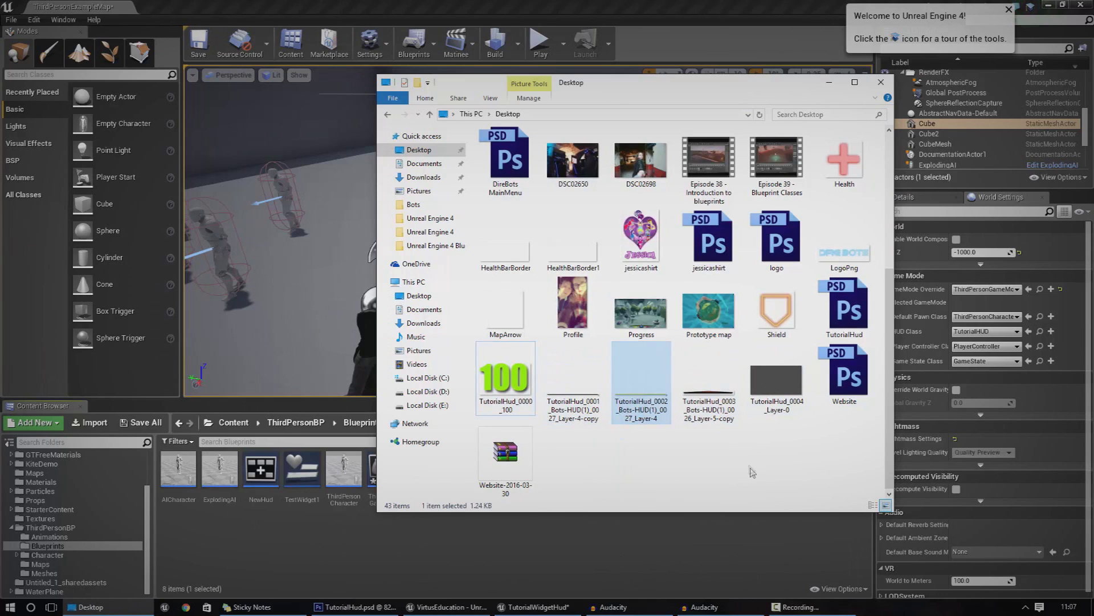
{"action": "left_click", "coordinate": [709, 416]}
{"action": "left_click", "coordinate": [617, 402], "text": "ctrl"}
{"action": "left_click", "coordinate": [553, 398], "text": "ctrl"}
{"action": "left_click", "coordinate": [519, 393], "text": "ctrl"}
{"action": "left_click_drag", "start_coordinate": [519, 393], "coordinate": [631, 539]}
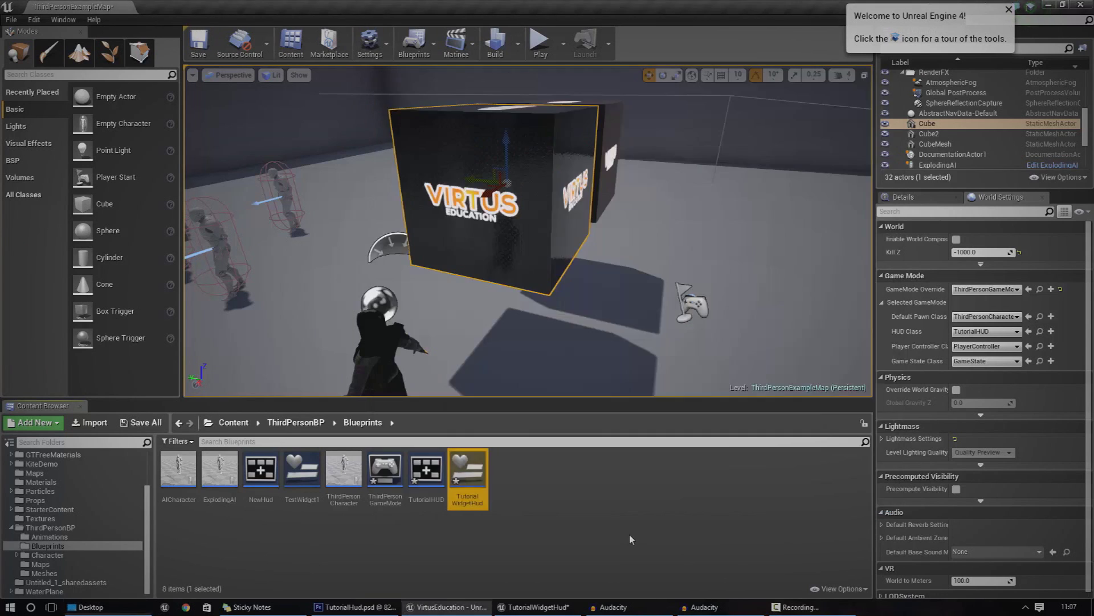
{"action": "left_click", "coordinate": [578, 513]}
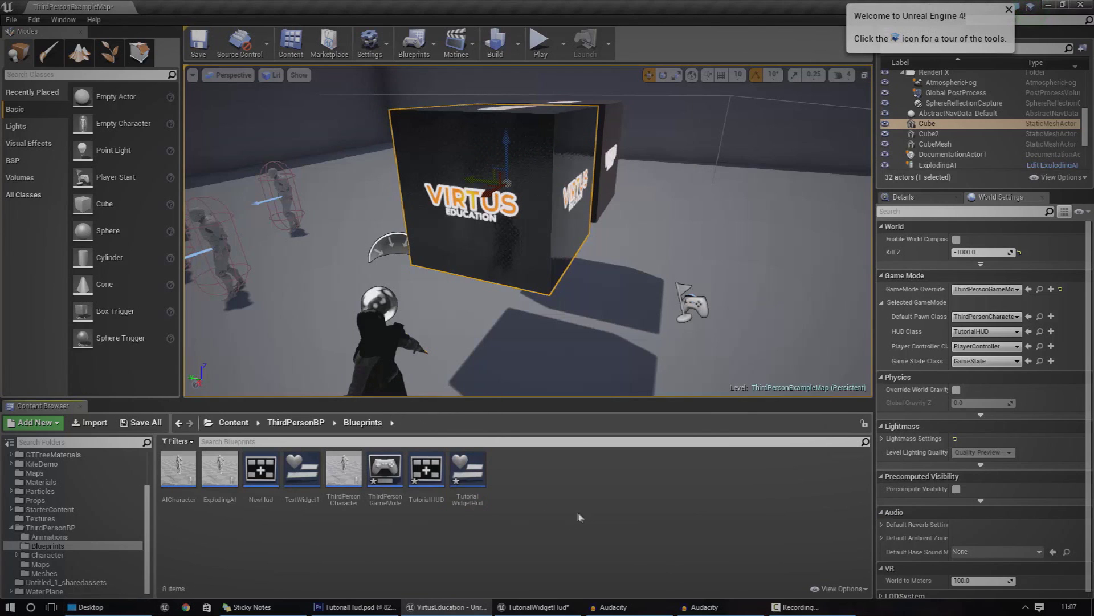
{"action": "left_click", "coordinate": [101, 606]}
{"action": "left_click_drag", "start_coordinate": [575, 388], "coordinate": [656, 530]}
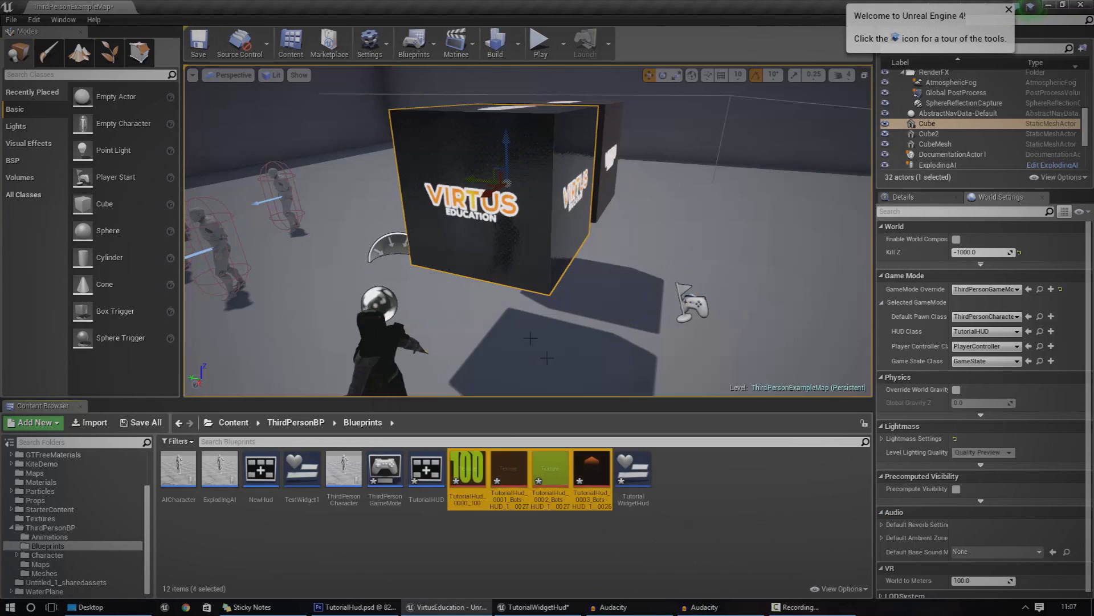
Delete the imported TutorialHud_0000_100 texture and look over the three remaining HUD textures in the Blueprints folder
{"action": "right_click", "coordinate": [464, 480]}
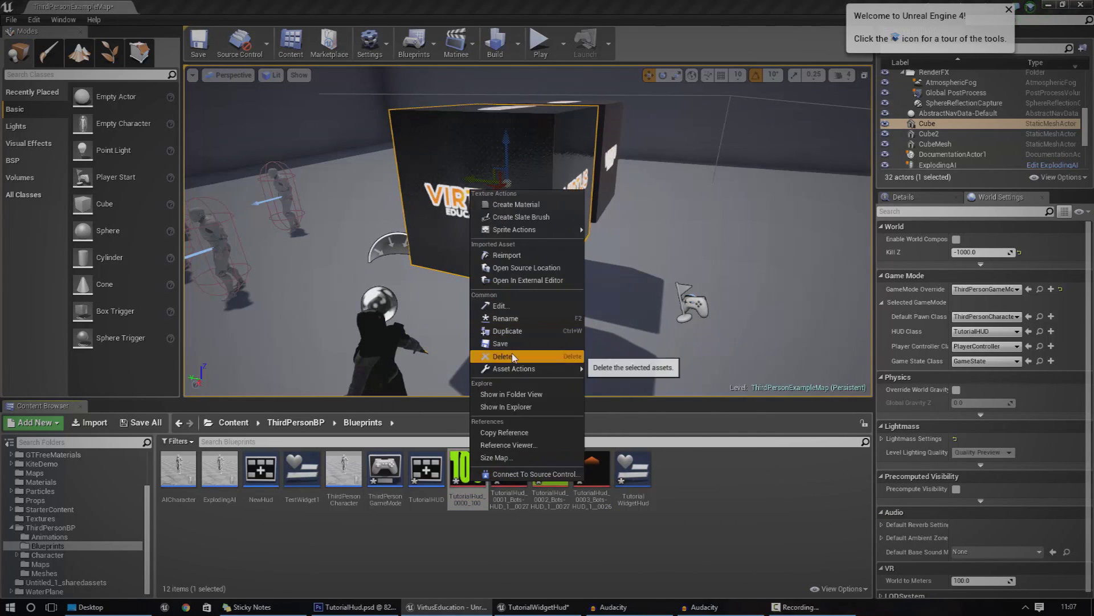
{"action": "left_click", "coordinate": [513, 357]}
{"action": "left_click", "coordinate": [487, 488]}
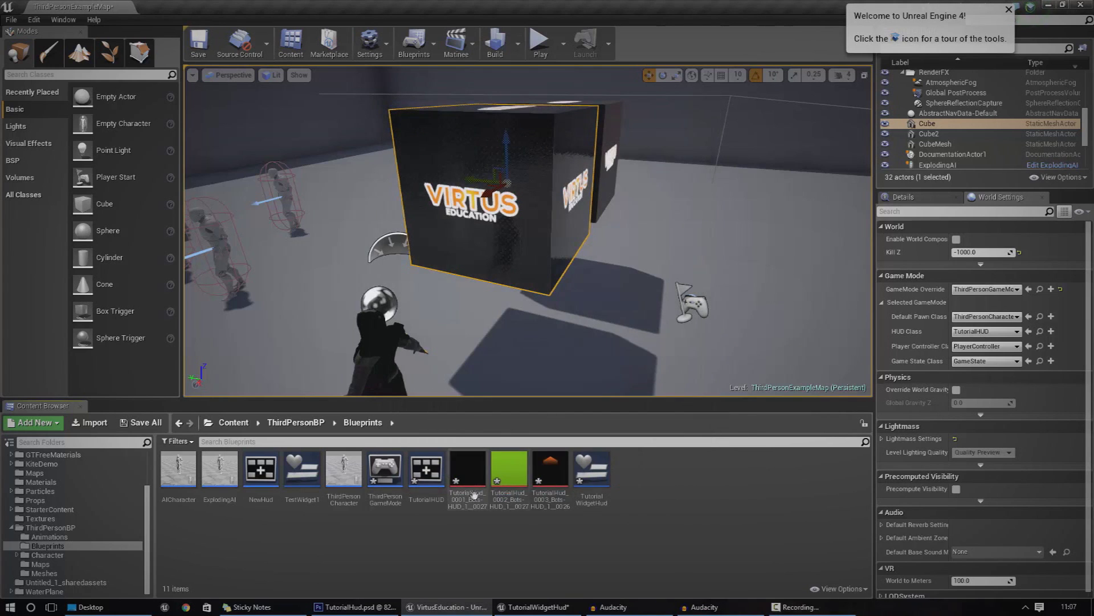
{"action": "left_click", "coordinate": [510, 479]}
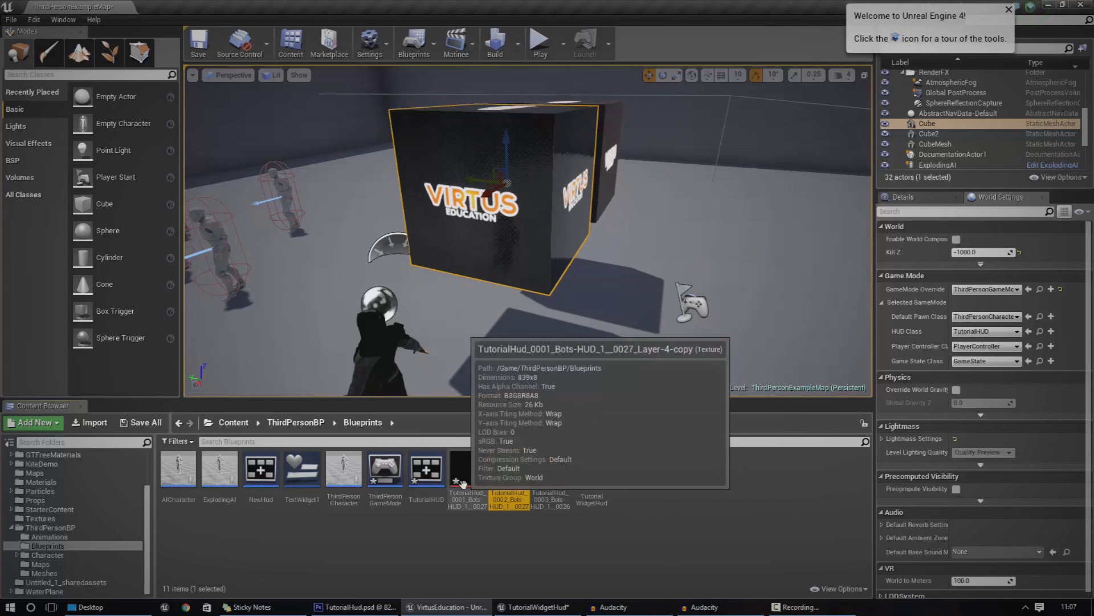
{"action": "key", "text": "Left"}
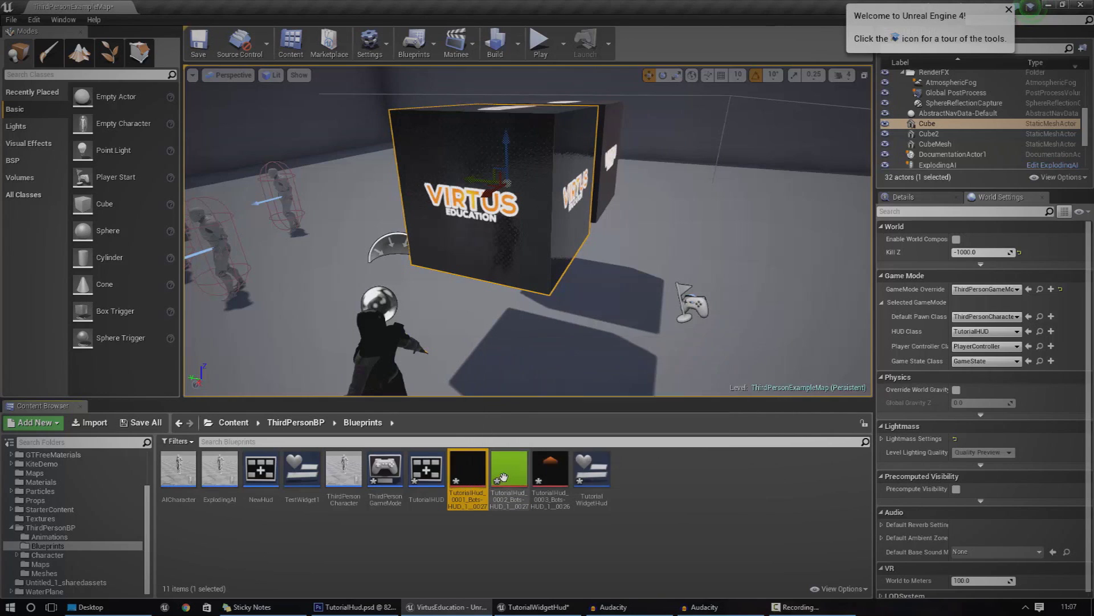
{"action": "left_click", "coordinate": [549, 481]}
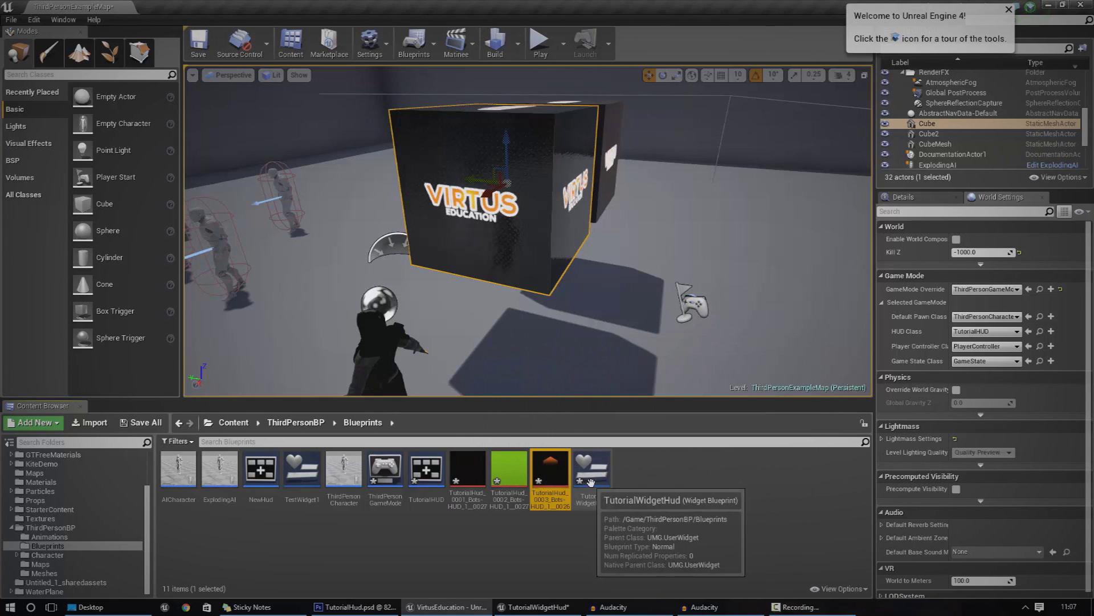
{"action": "left_click", "coordinate": [672, 505]}
In the TutorialWidgetHud editor, add an Image widget above the progress bar's left end and delete the old image above it
{"action": "left_click", "coordinate": [538, 606]}
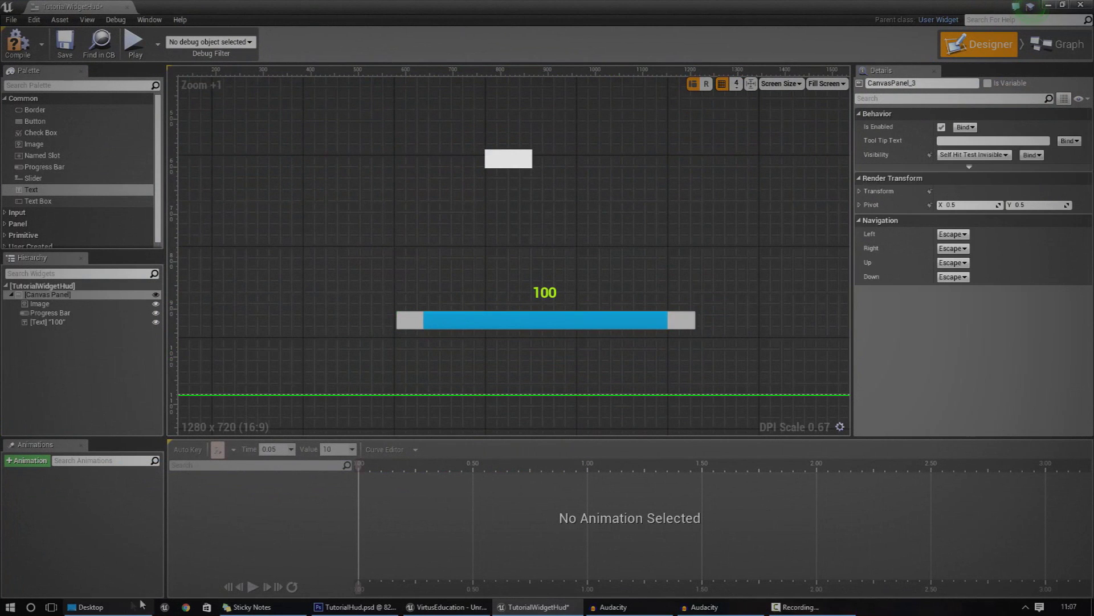
{"action": "left_click_drag", "start_coordinate": [34, 144], "coordinate": [404, 277]}
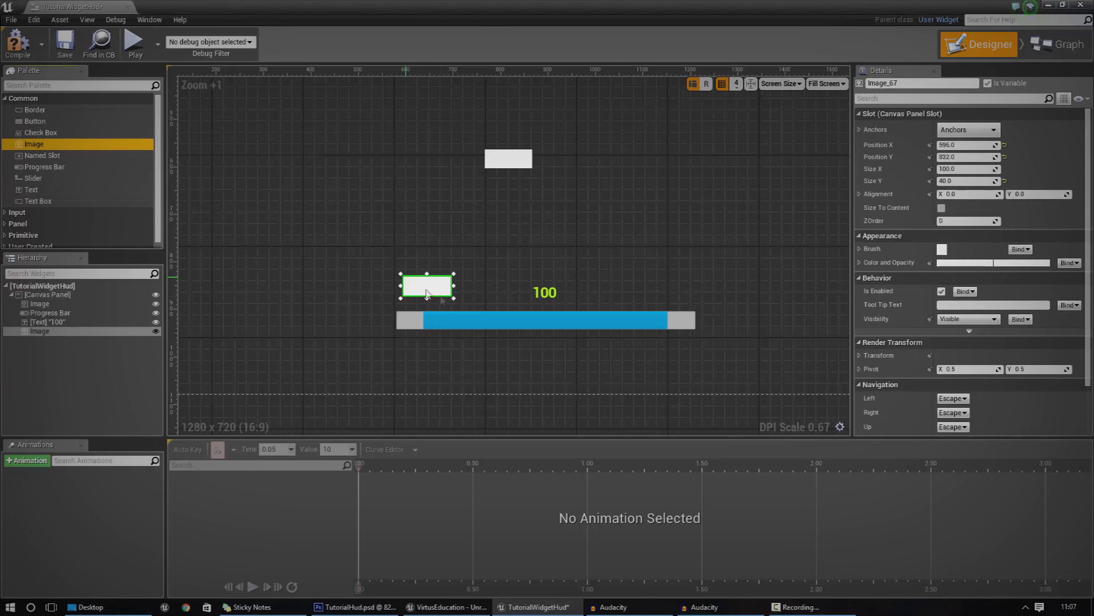
{"action": "left_click", "coordinate": [504, 164]}
{"action": "key", "text": "Delete"}
{"action": "left_click", "coordinate": [426, 287]}
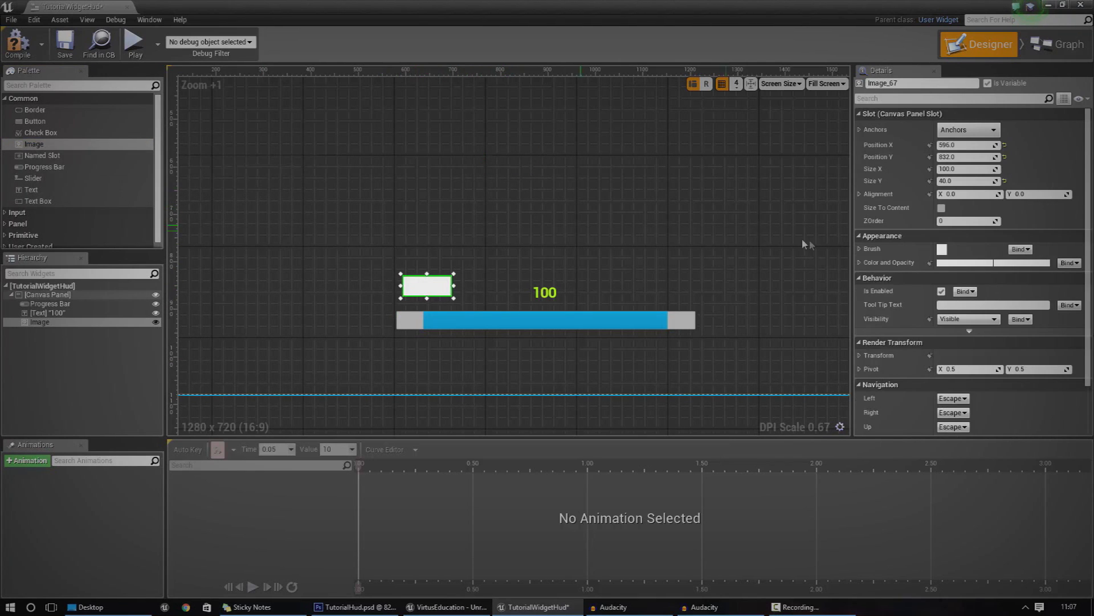
Assign the TutorialHud_0003 Layer-5-copy texture from the Content Browser as the new image widget's brush image
{"action": "left_click_drag", "start_coordinate": [741, 6], "coordinate": [591, 24]}
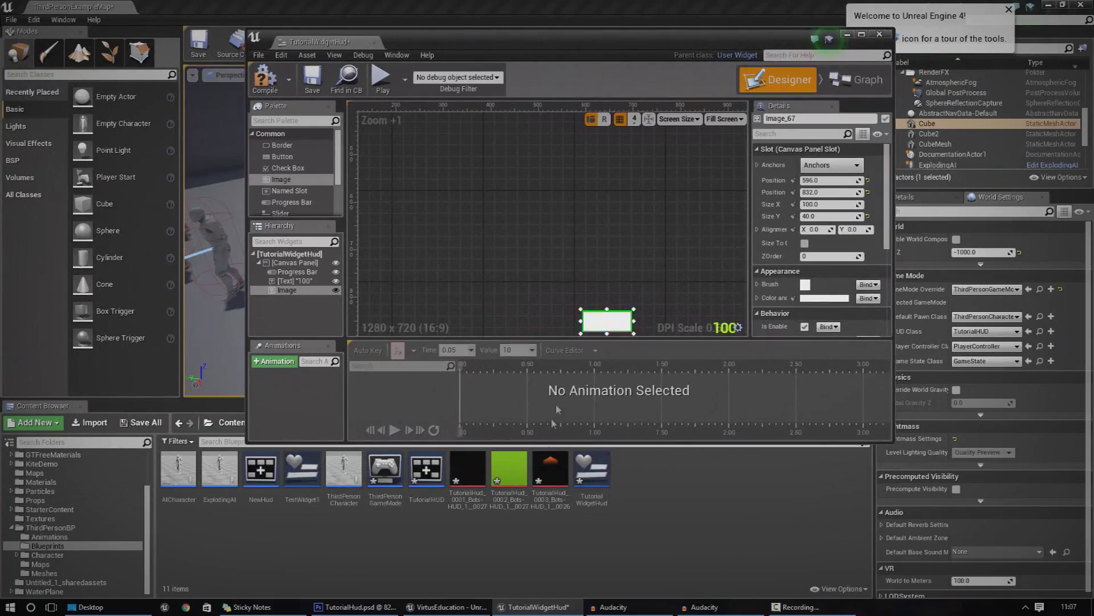
{"action": "left_click", "coordinate": [550, 476]}
{"action": "left_click", "coordinate": [894, 234]}
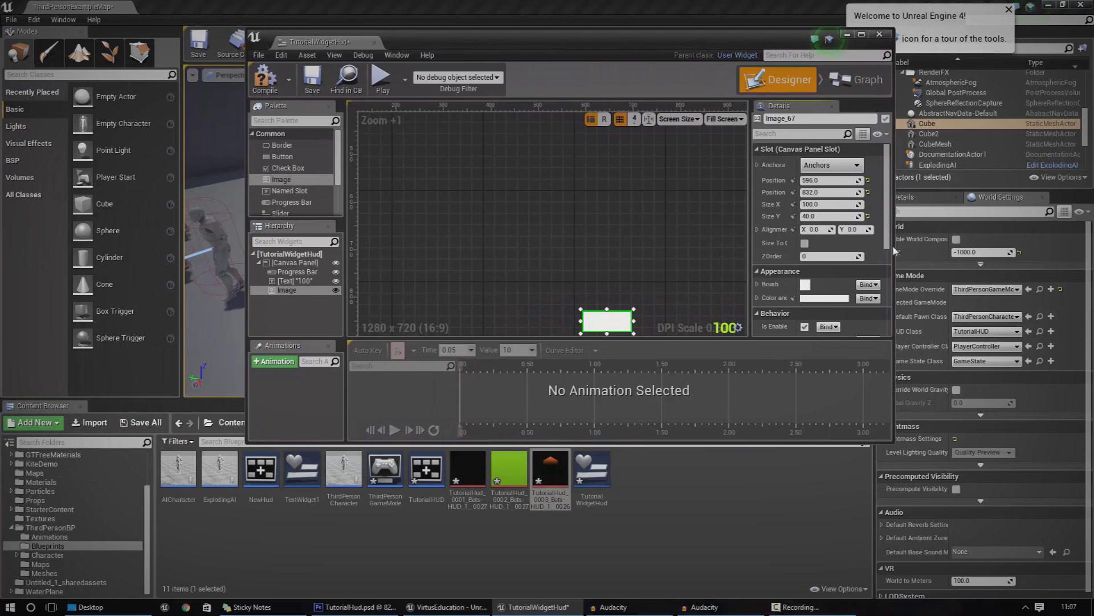
{"action": "mouse_move", "coordinate": [889, 246]}
{"action": "left_mouse_down"}
{"action": "mouse_move", "coordinate": [887, 302]}
{"action": "mouse_move", "coordinate": [889, 238]}
{"action": "left_mouse_up"}
{"action": "left_click", "coordinate": [758, 298]}
{"action": "scroll", "coordinate": [778, 292], "scroll_direction": "down", "scroll_amount": 3}
{"action": "left_click", "coordinate": [757, 212]}
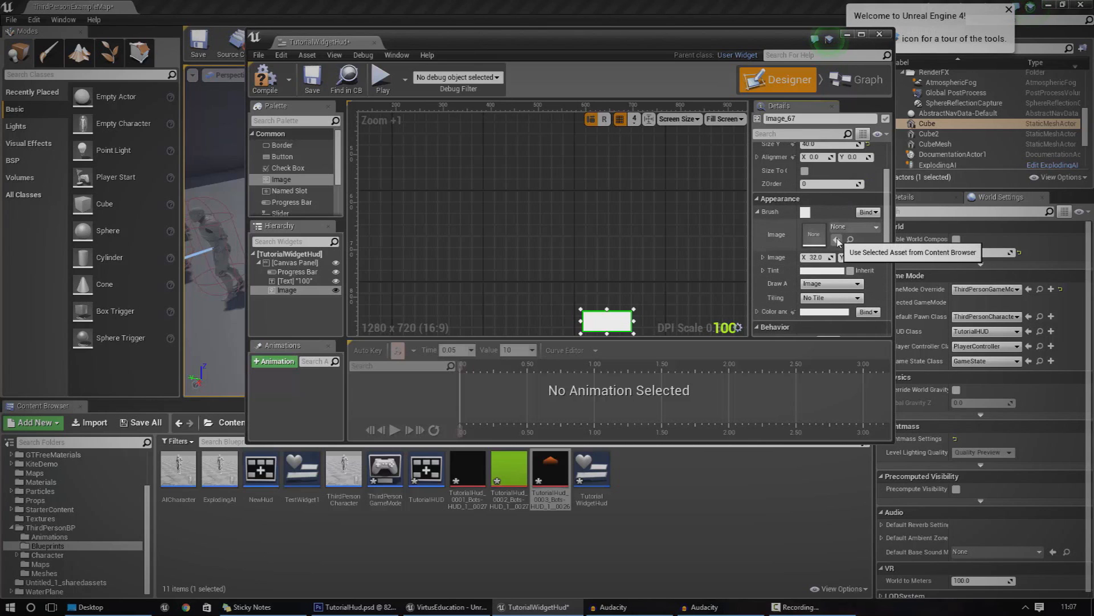
{"action": "left_click", "coordinate": [837, 239]}
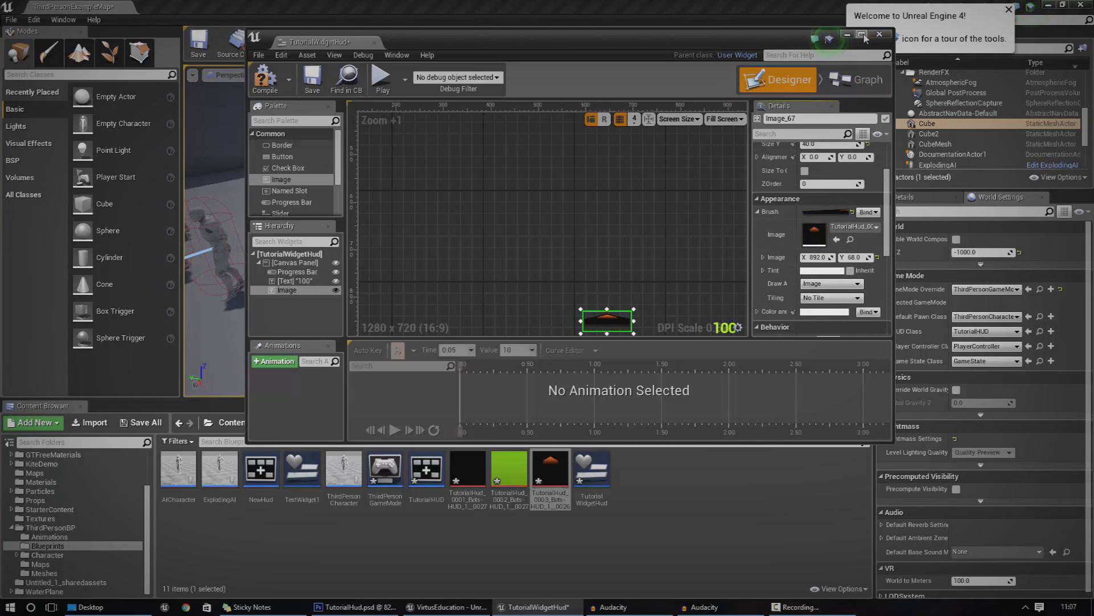
Stretch the frame image into a wide strip beneath the 100 text and move the progress bar below it, to about X 600, Y 944
{"action": "left_click", "coordinate": [862, 34]}
{"action": "left_click_drag", "start_coordinate": [453, 297], "coordinate": [659, 343]}
{"action": "left_click", "coordinate": [693, 320]}
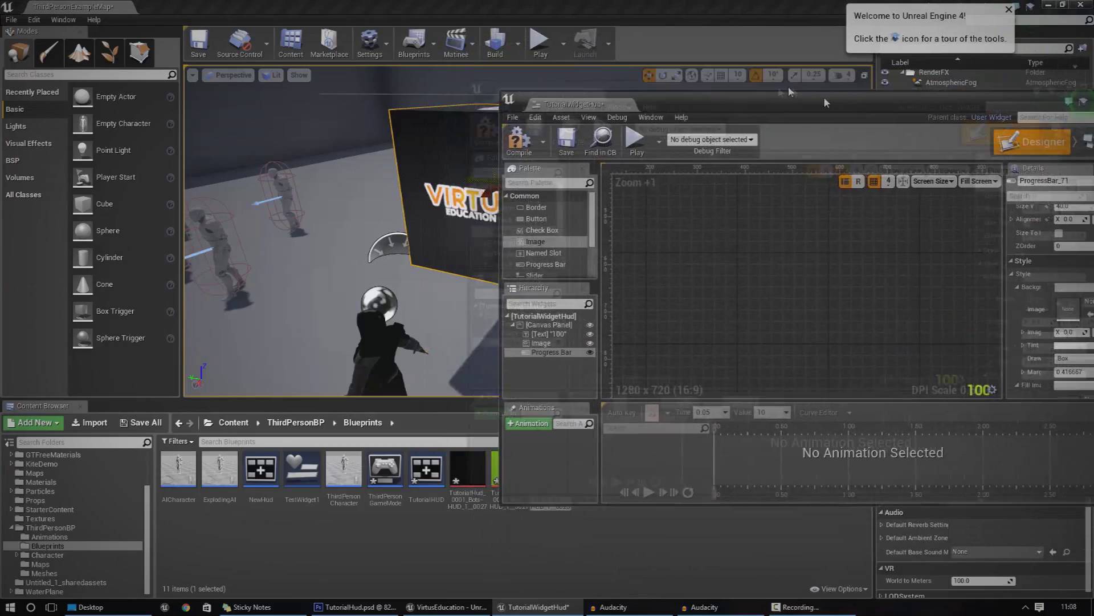
Set the progress bar's background image to the black TutorialHud_0001 texture
{"action": "left_click_drag", "start_coordinate": [824, 102], "coordinate": [682, 60]}
{"action": "left_click", "coordinate": [472, 493]}
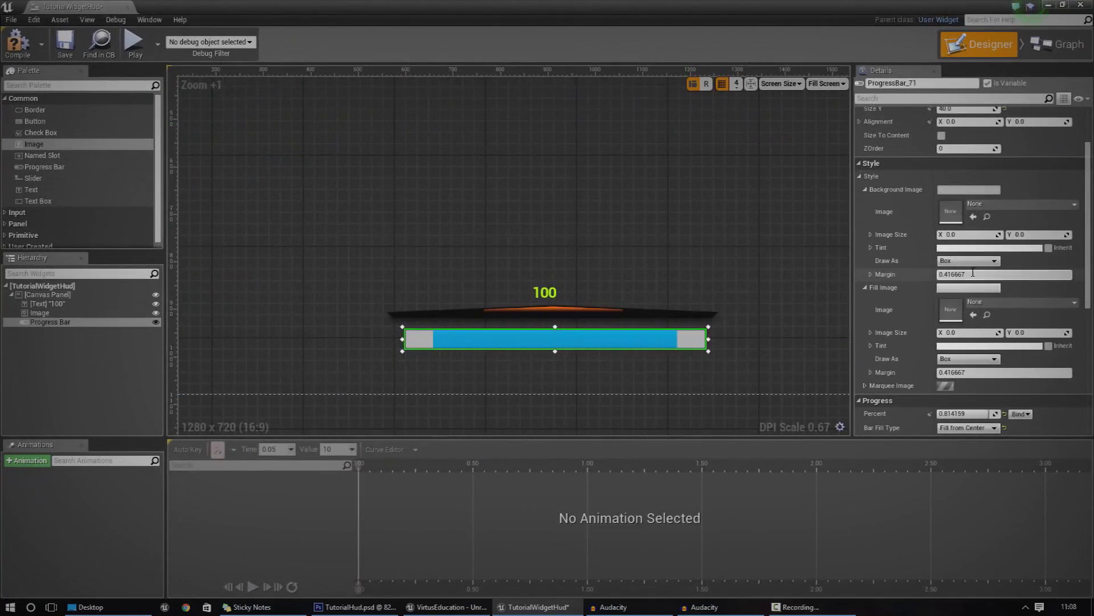
{"action": "left_click", "coordinate": [973, 217]}
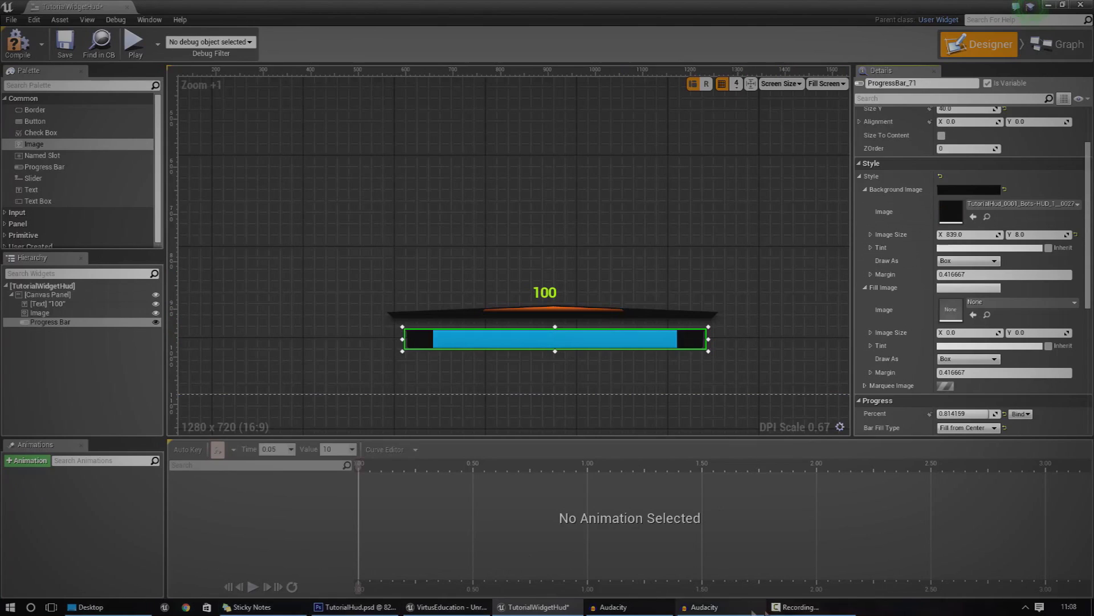
Set the progress bar's fill image to the green TutorialHud_0002 texture
{"action": "double_click", "coordinate": [515, 6]}
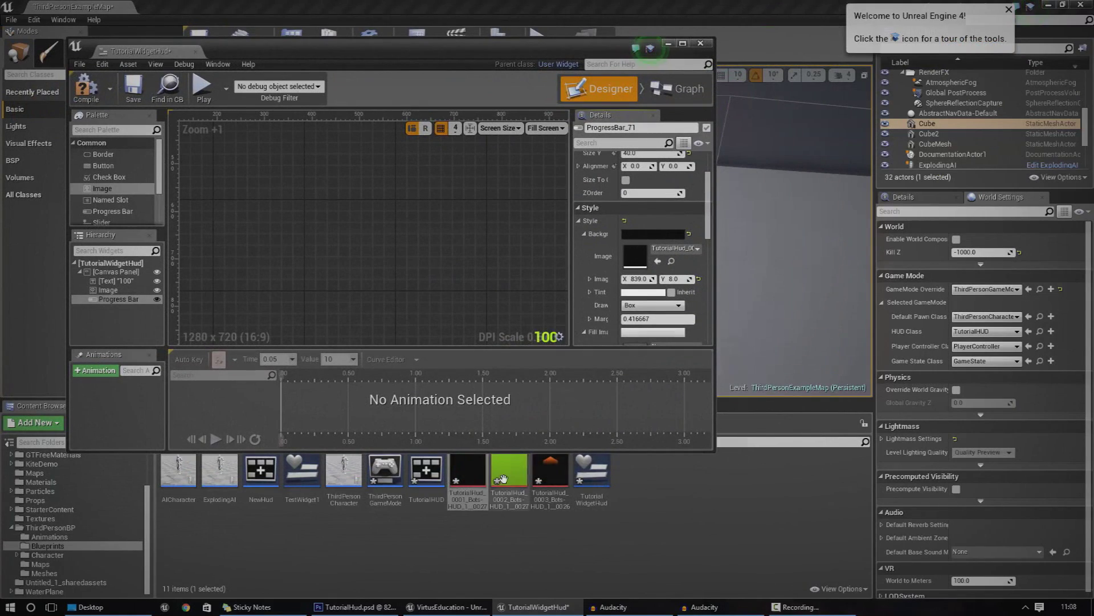
{"action": "left_click", "coordinate": [503, 478]}
{"action": "left_click", "coordinate": [559, 49]}
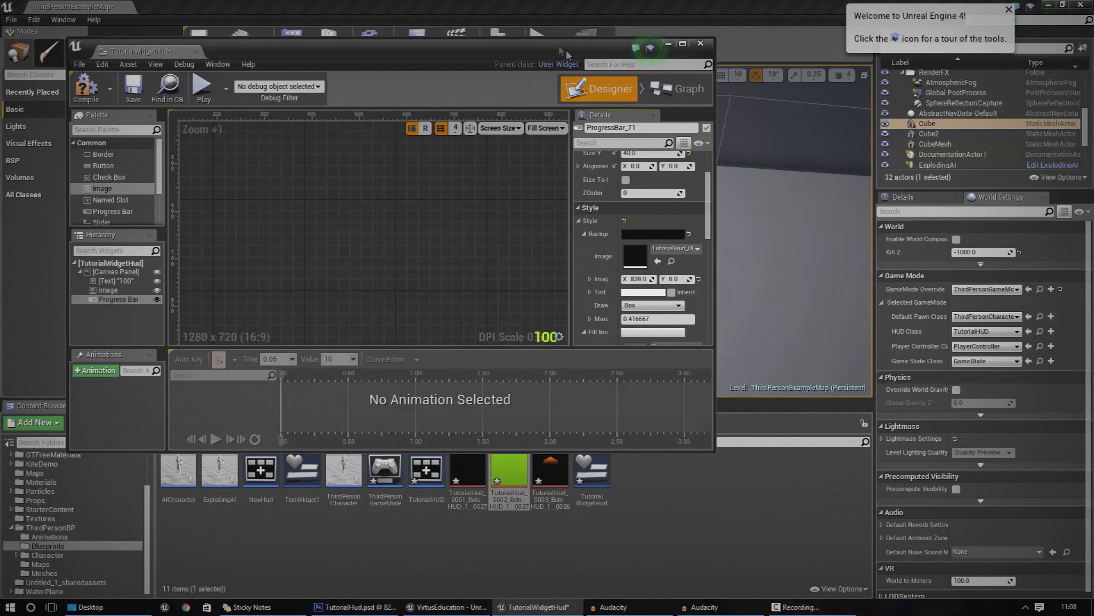
{"action": "left_click", "coordinate": [684, 45]}
{"action": "left_click", "coordinate": [973, 315]}
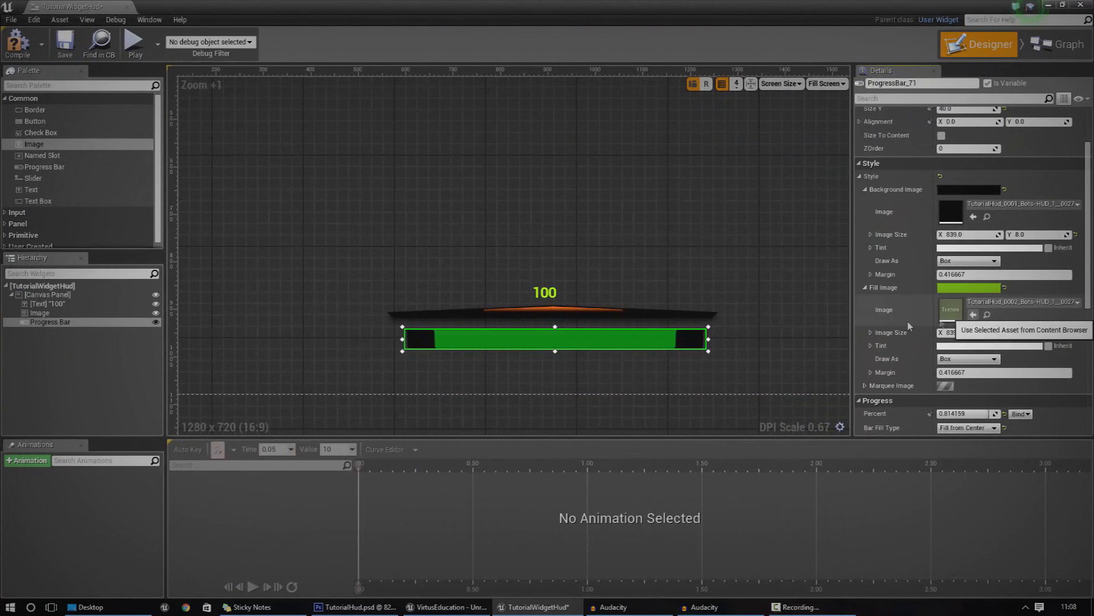
{"action": "left_click", "coordinate": [723, 368]}
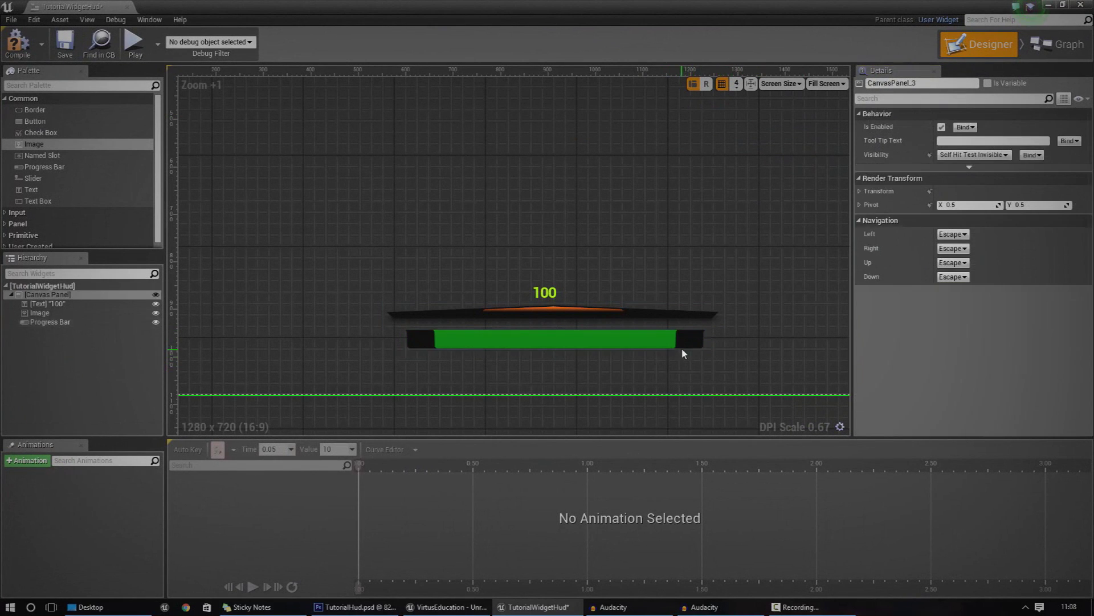
Set the progress bar's Percent to 1.0
{"action": "left_click", "coordinate": [682, 349]}
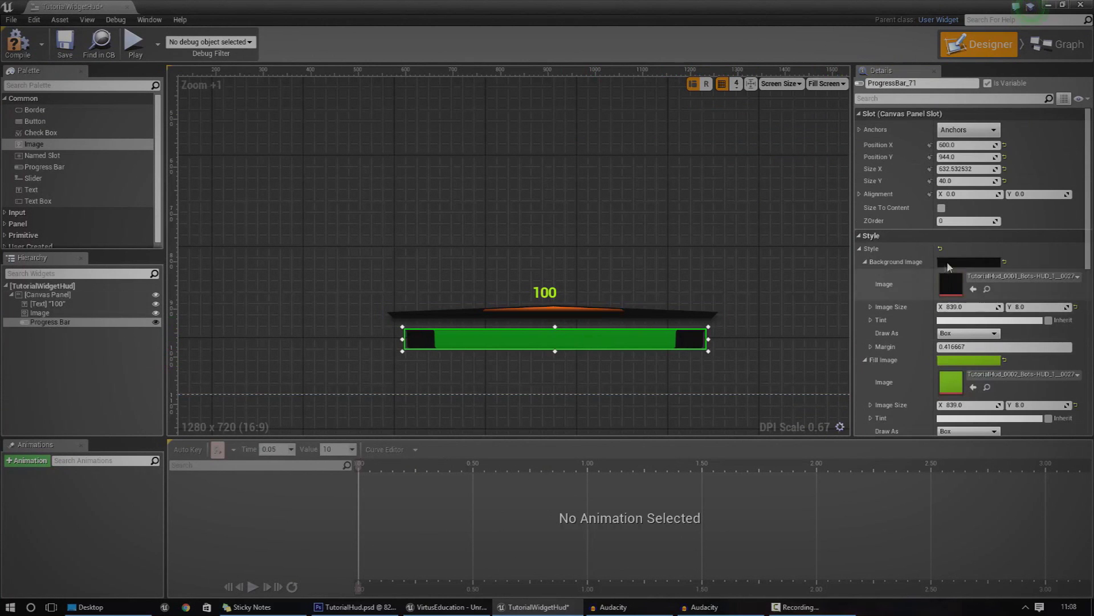
{"action": "scroll", "coordinate": [958, 316], "scroll_direction": "down", "scroll_amount": 2}
{"action": "scroll", "coordinate": [957, 315], "scroll_direction": "down", "scroll_amount": 4}
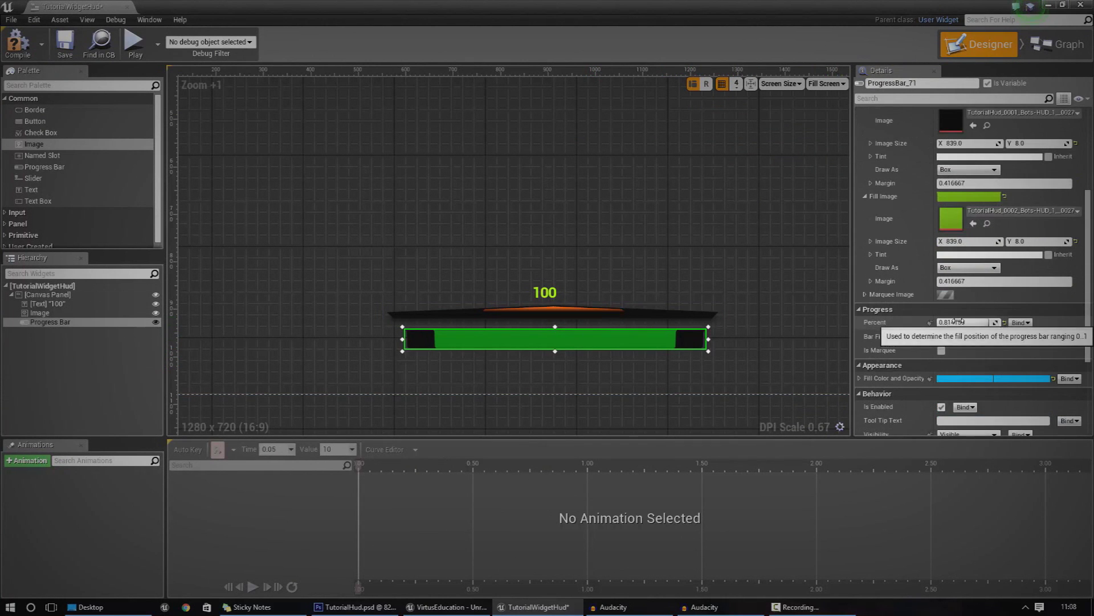
{"action": "left_click_drag", "start_coordinate": [966, 323], "coordinate": [1026, 322]}
Move the progress bar up into the frame image to X 600, Y 908 and reduce its height to about 10.7
{"action": "scroll", "coordinate": [558, 354], "scroll_direction": "up", "scroll_amount": 3}
{"action": "left_click_drag", "start_coordinate": [554, 338], "coordinate": [569, 283]}
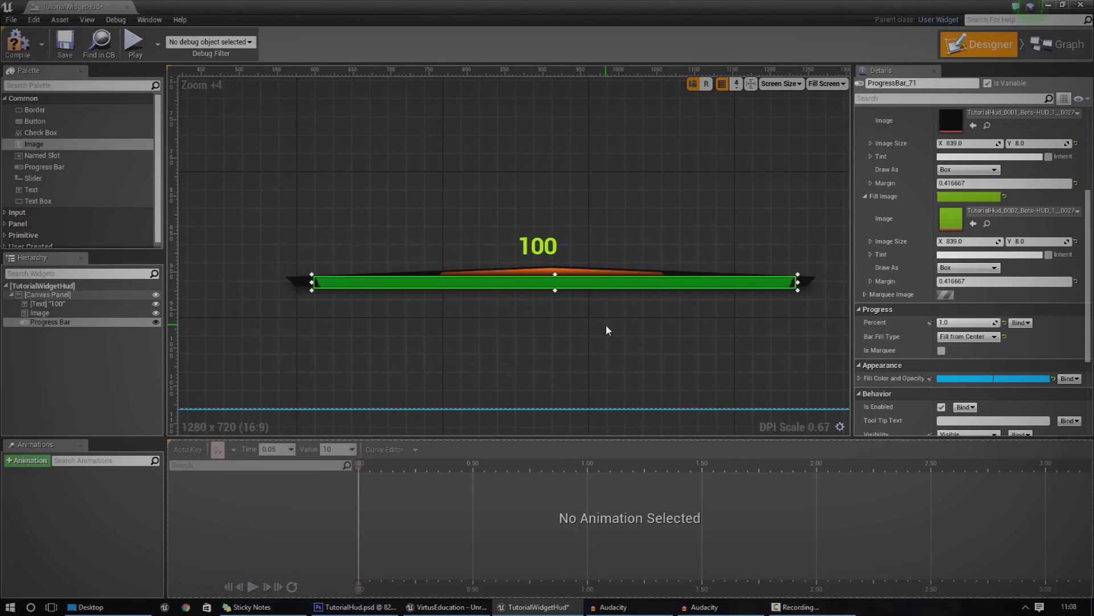
{"action": "left_click", "coordinate": [661, 341]}
{"action": "left_click", "coordinate": [554, 288]}
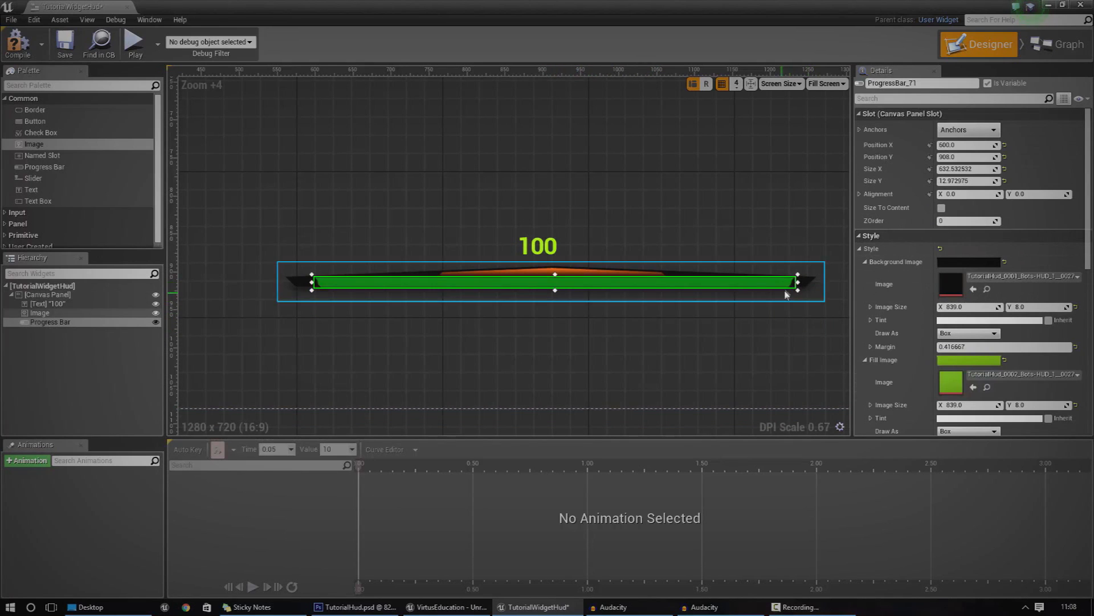
{"action": "left_click_drag", "start_coordinate": [555, 290], "coordinate": [555, 287]}
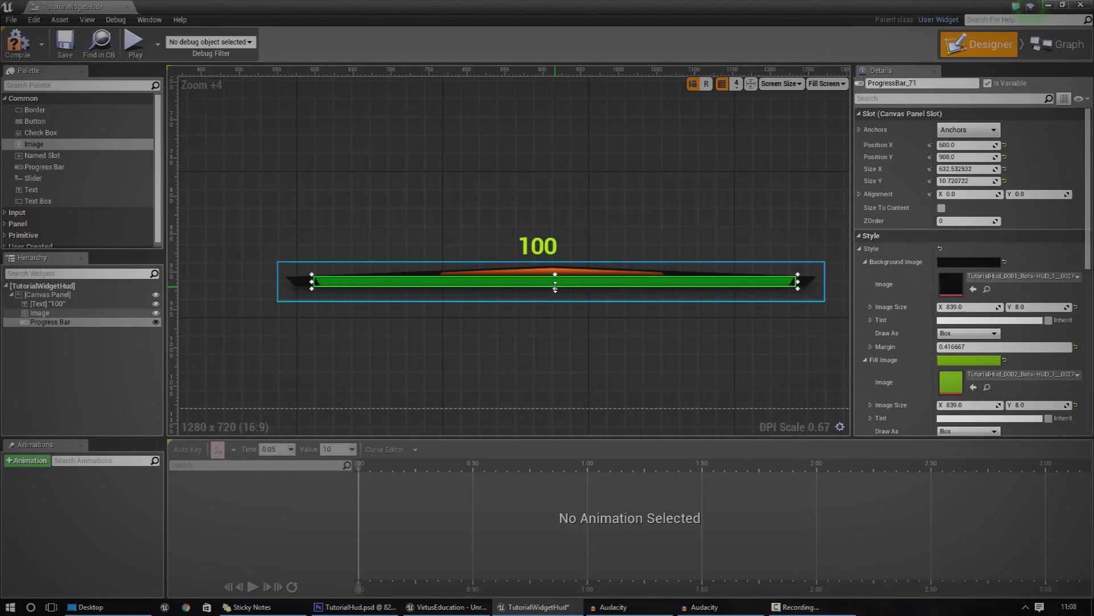
{"action": "left_click", "coordinate": [724, 286]}
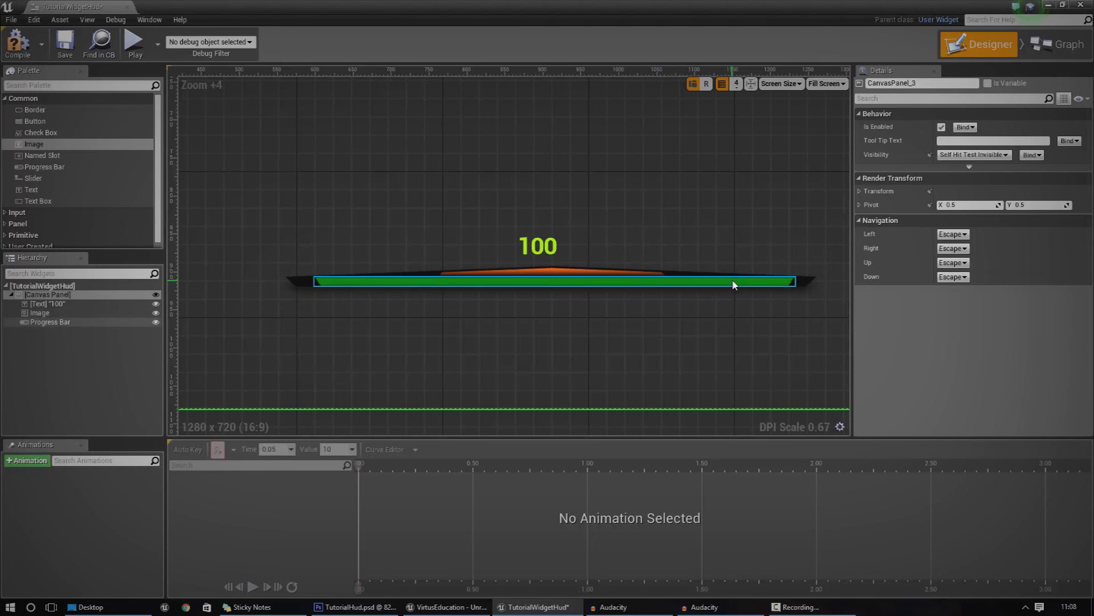
Examine the progress bar's position, style and Percent settings, then view how the bar sits in its frame
{"action": "left_click", "coordinate": [734, 287]}
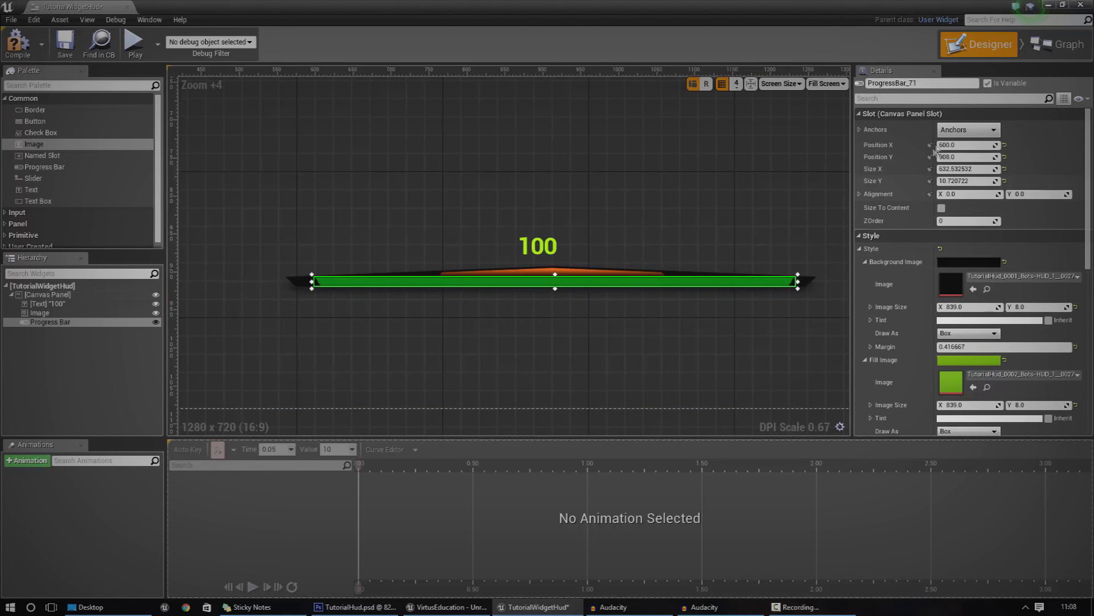
{"action": "scroll", "coordinate": [948, 262], "scroll_direction": "down", "scroll_amount": 3}
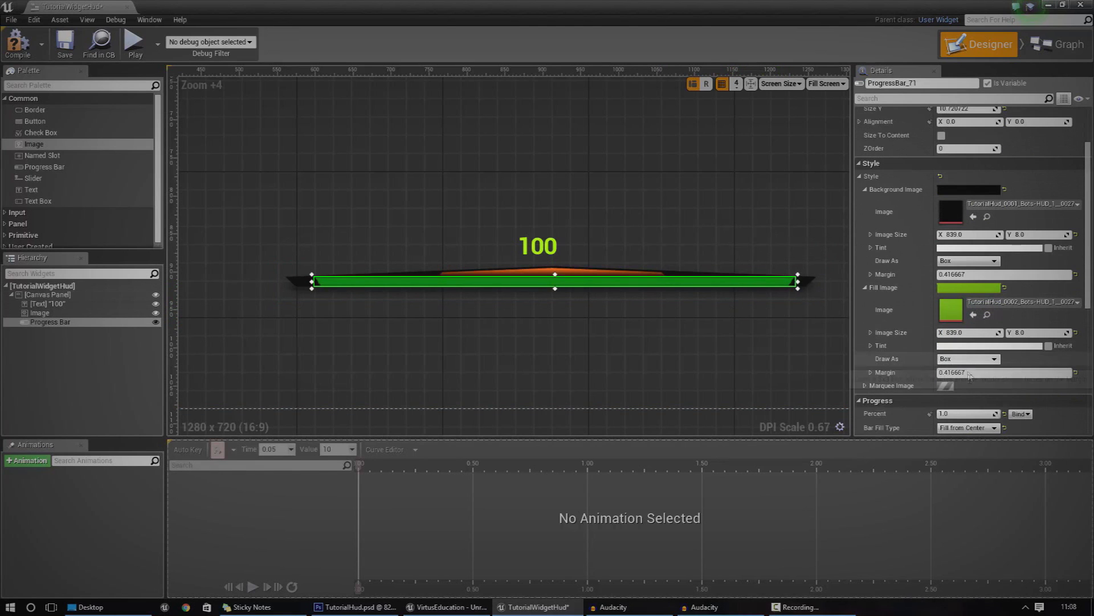
{"action": "mouse_move", "coordinate": [990, 413]}
{"action": "left_mouse_down"}
{"action": "mouse_move", "coordinate": [963, 413]}
{"action": "mouse_move", "coordinate": [1003, 412]}
{"action": "mouse_move", "coordinate": [957, 412]}
{"action": "mouse_move", "coordinate": [984, 413]}
{"action": "left_mouse_up"}
{"action": "left_click", "coordinate": [731, 363]}
{"action": "scroll", "coordinate": [732, 363], "scroll_direction": "down", "scroll_amount": 8}
{"action": "right_click_drag", "start_coordinate": [781, 347], "coordinate": [659, 318]}
Close the widget editor and play-test the level to check for the HUD
{"action": "left_click", "coordinate": [1080, 5]}
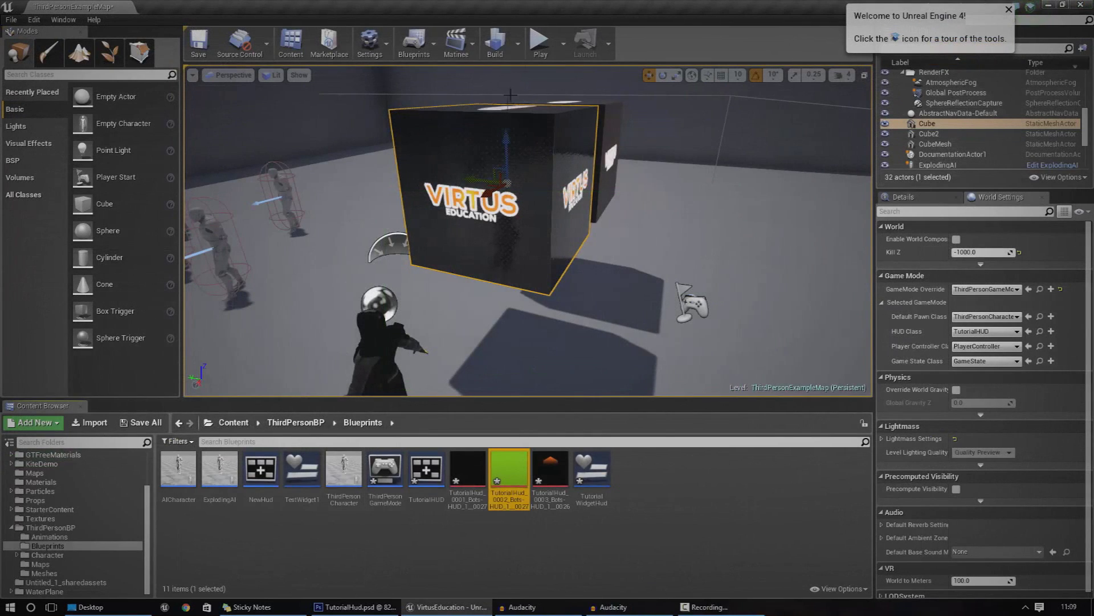
{"action": "left_click", "coordinate": [540, 41]}
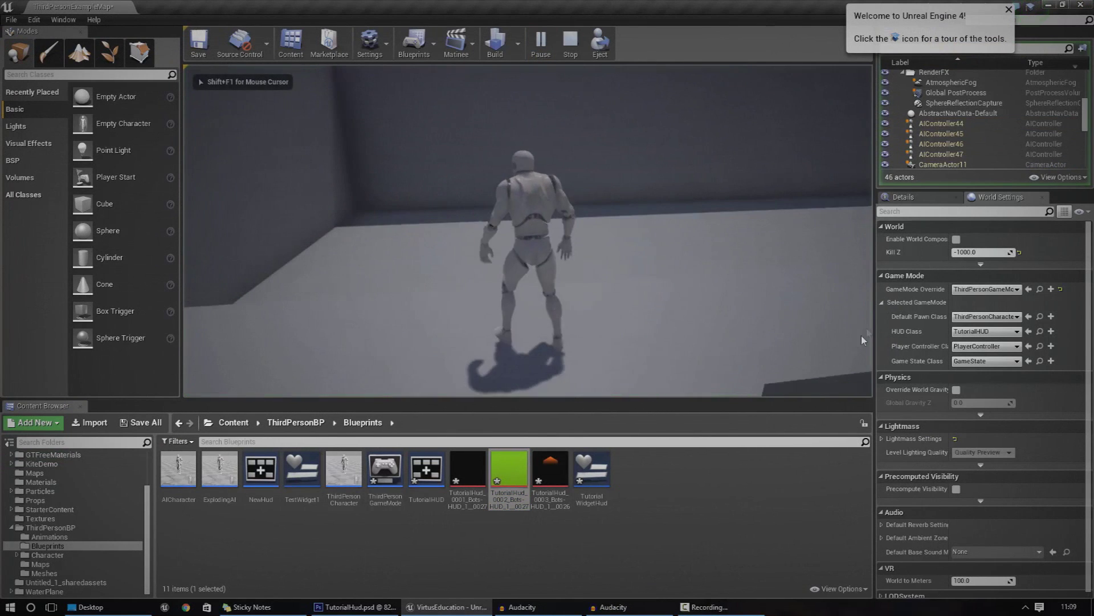
{"action": "key", "text": "Escape"}
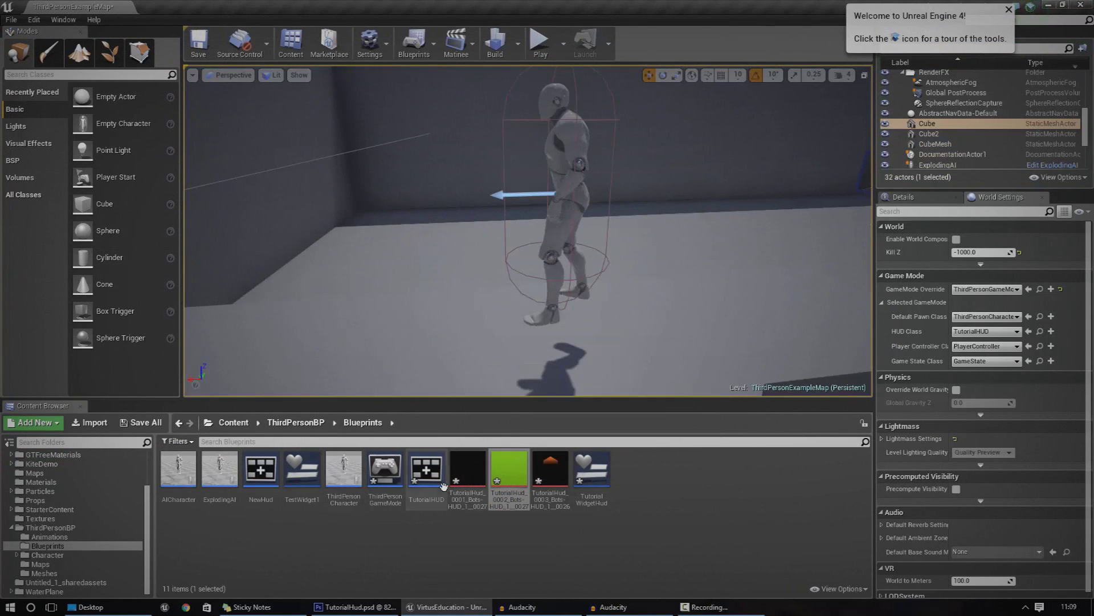
Open the TutorialHUD Blueprint's Event Graph and shift the Event BeginPlay node slightly
{"action": "double_click", "coordinate": [442, 483]}
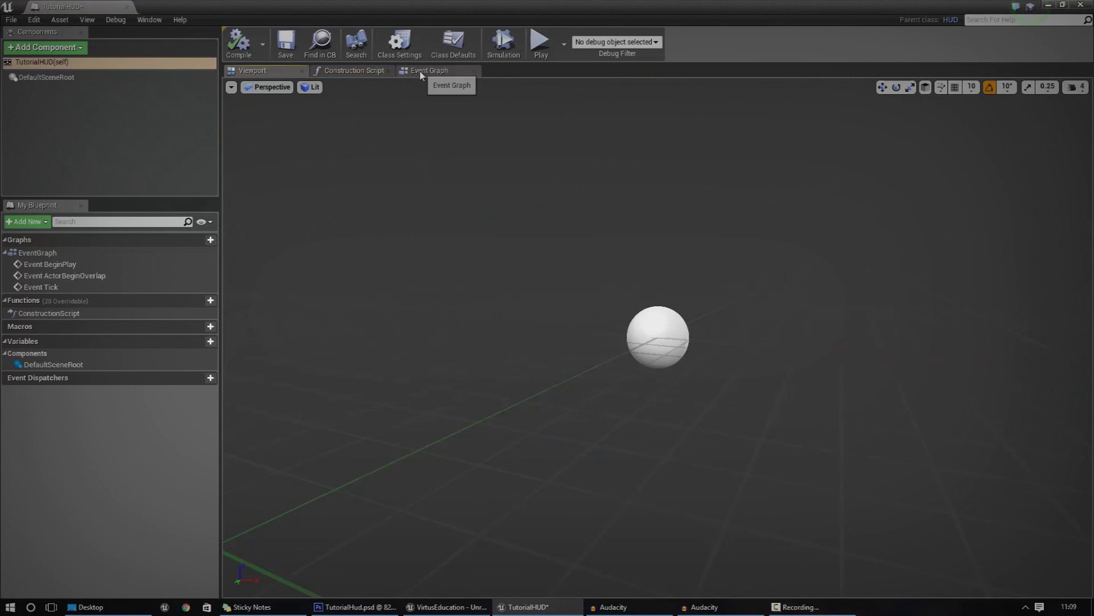
{"action": "left_click", "coordinate": [430, 70]}
{"action": "right_click_drag", "start_coordinate": [752, 335], "coordinate": [535, 383]}
{"action": "right_click_drag", "start_coordinate": [561, 293], "coordinate": [485, 290]}
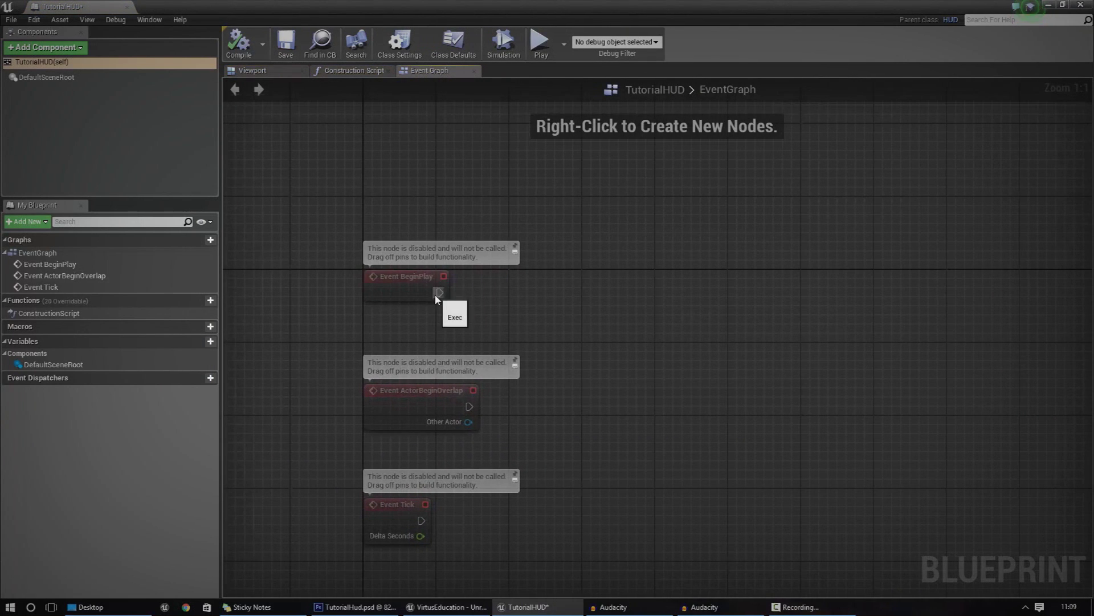
{"action": "left_click_drag", "start_coordinate": [394, 296], "coordinate": [413, 297]}
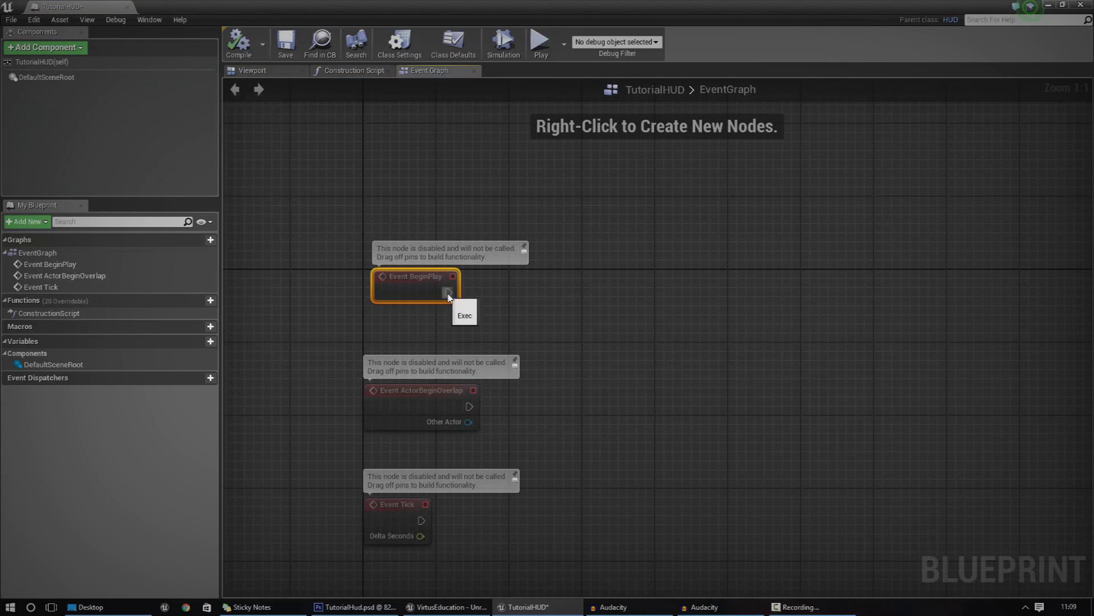
Add a Create Widget node executed from Event BeginPlay and set its class to TutorialWidgetHud
{"action": "left_click_drag", "start_coordinate": [671, 239], "coordinate": [577, 233]}
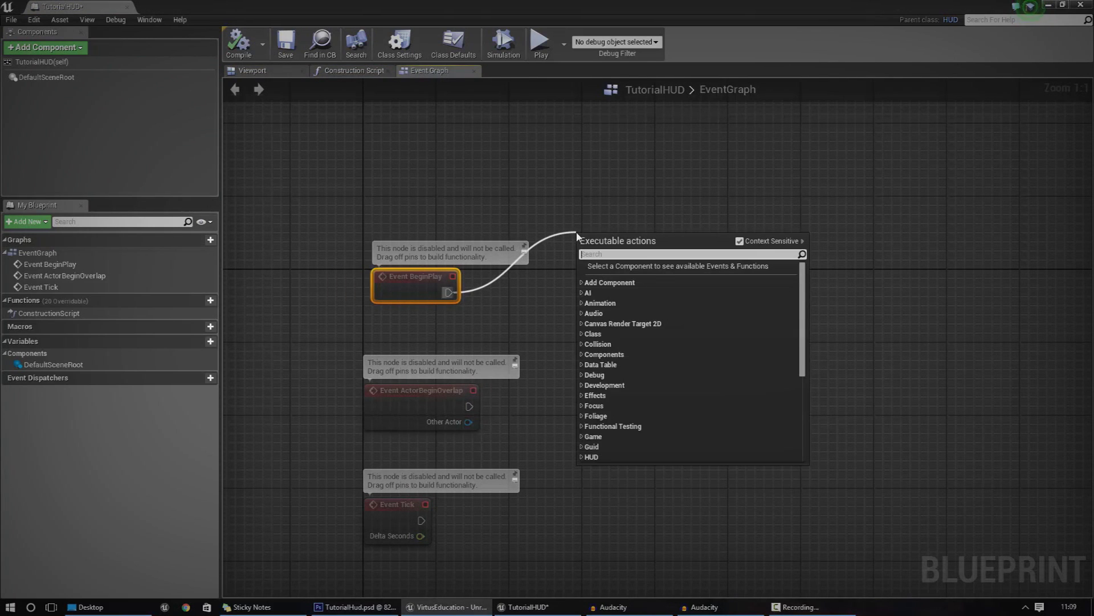
{"action": "type", "text": "create widget"}
{"action": "key", "text": "Return"}
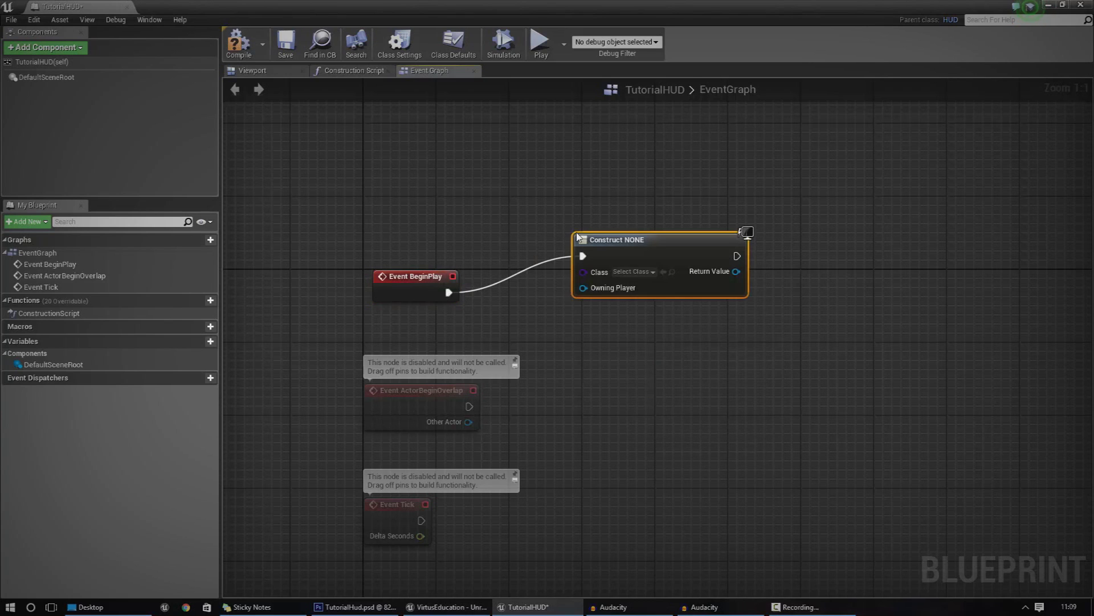
{"action": "left_click", "coordinate": [634, 272]}
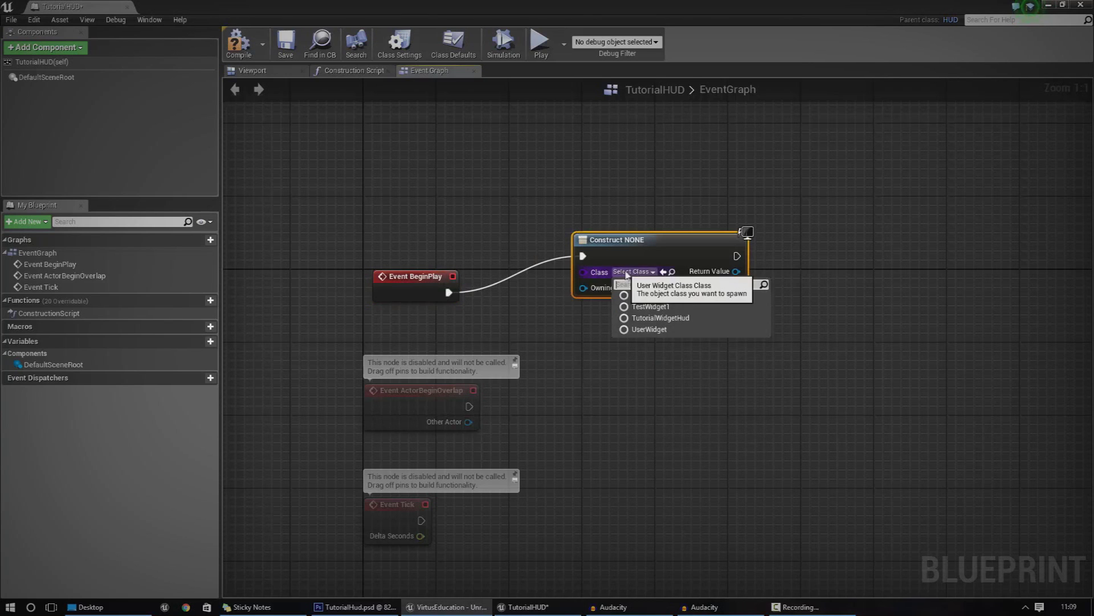
{"action": "left_click", "coordinate": [661, 318]}
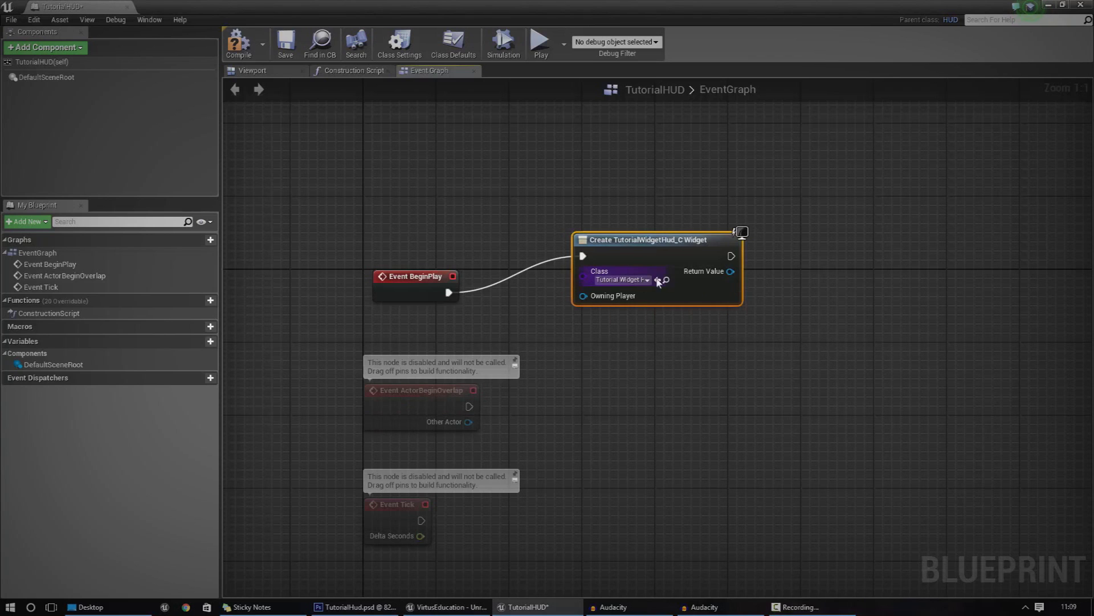
Add an Add to Viewport node after Create Widget, wire Return Value into its Target, and compile the Blueprint
{"action": "left_click_drag", "start_coordinate": [741, 275], "coordinate": [782, 231]}
{"action": "type", "text": "Add to vierw"}
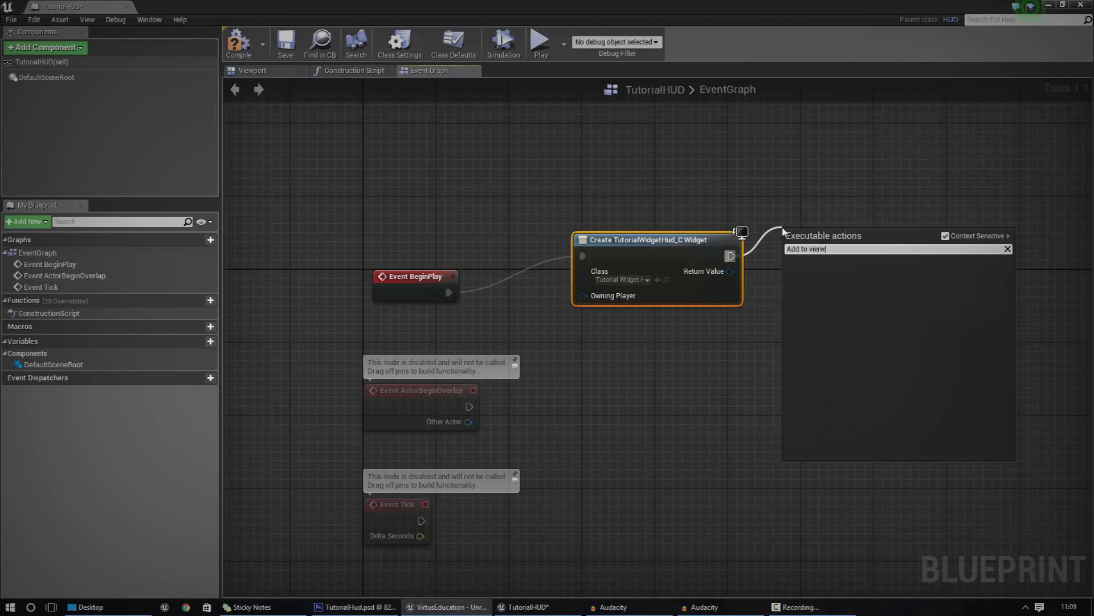
{"action": "key", "text": "BackSpace"}
{"action": "key", "text": "BackSpace"}
{"action": "key", "text": "Return"}
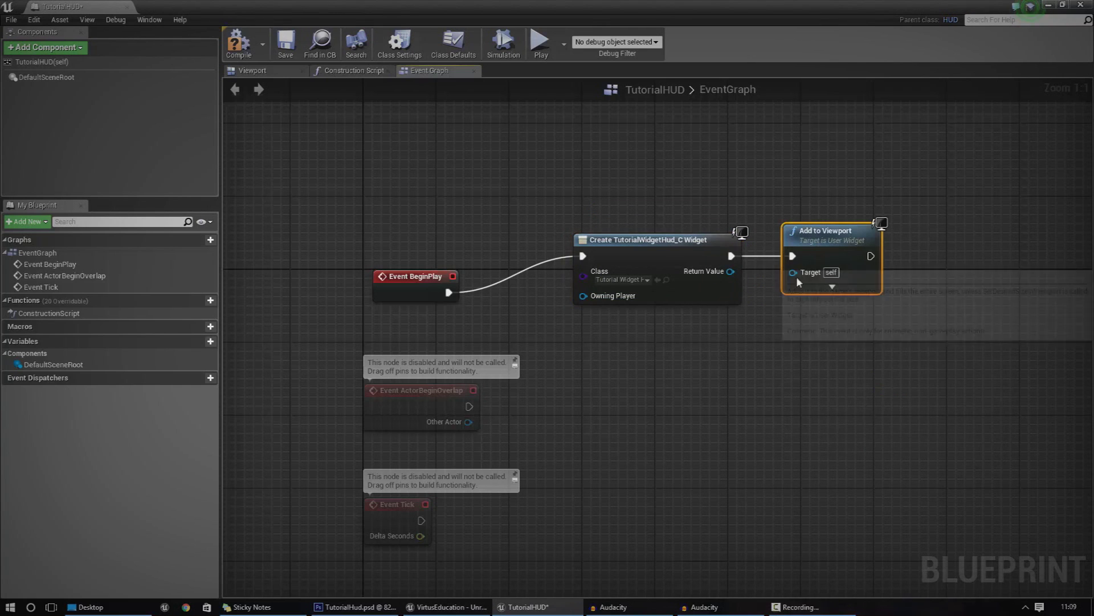
{"action": "left_click", "coordinate": [239, 45]}
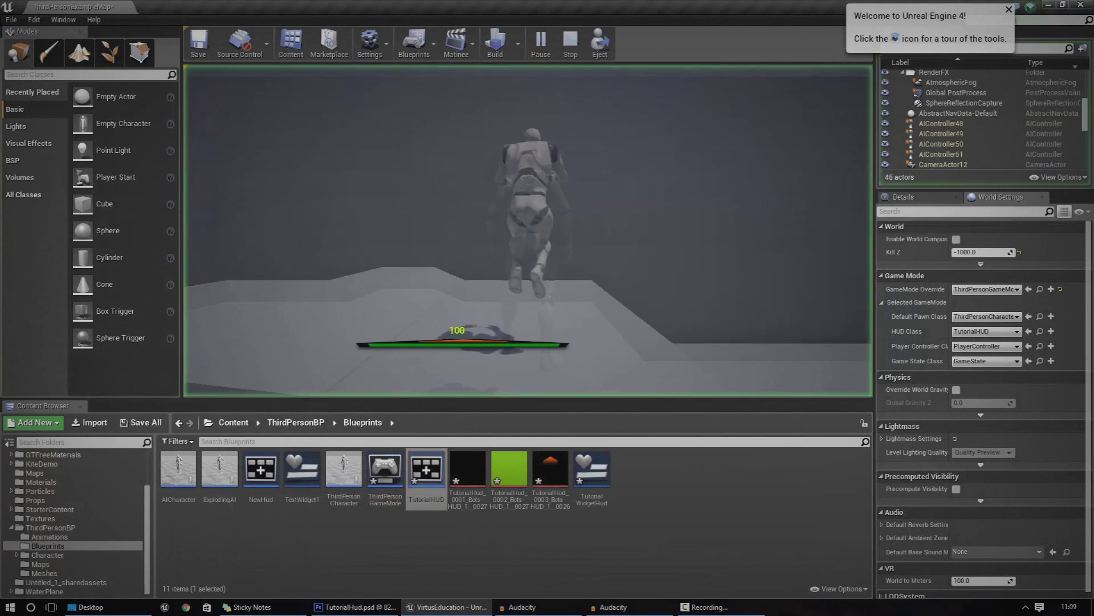
Play-test the level by running the character with the health bar shown, then review the TutorialHUD Event Graph and close it
{"action": "key", "text": "w"}
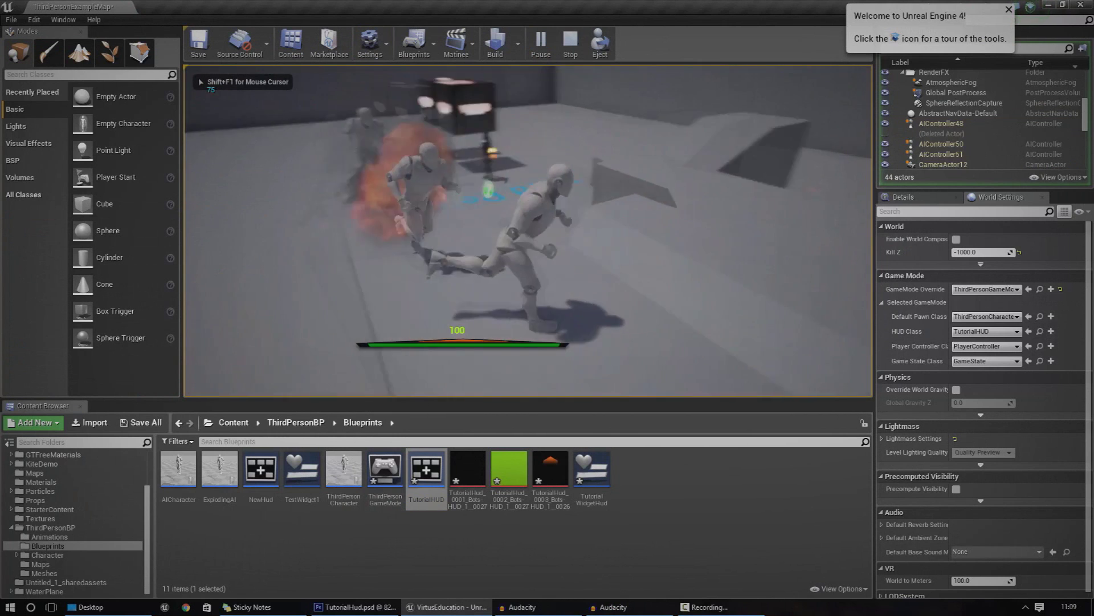
{"action": "key", "text": "Escape"}
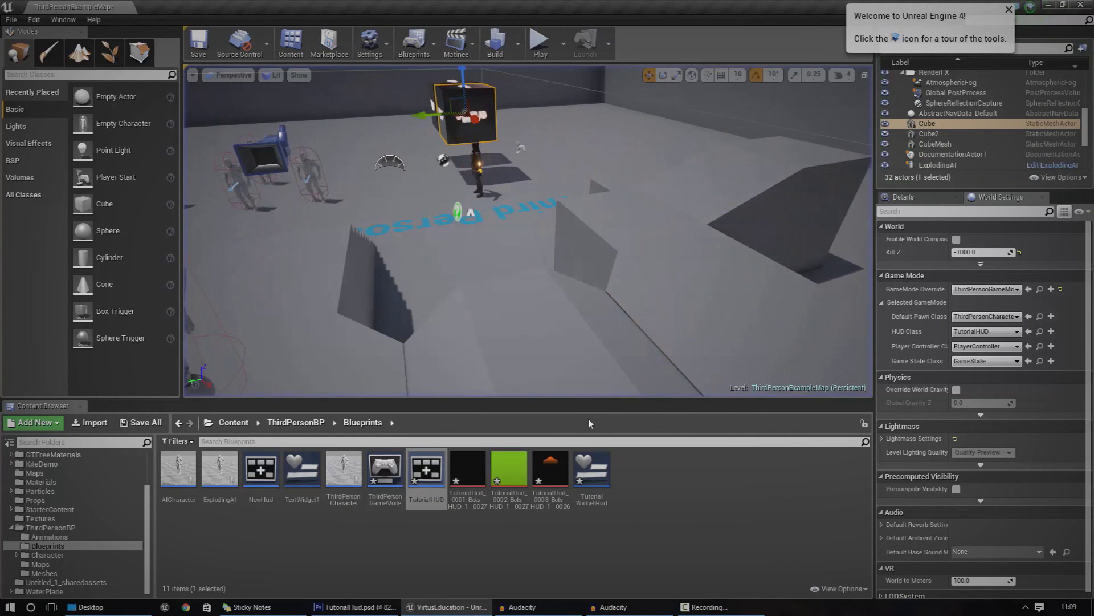
{"action": "double_click", "coordinate": [414, 462]}
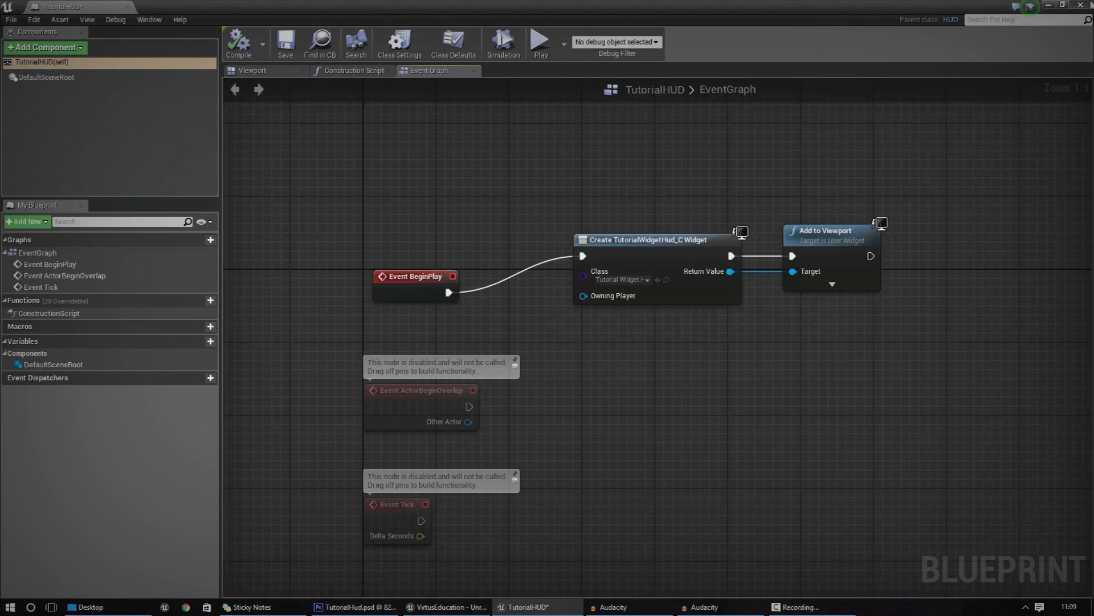
{"action": "left_click", "coordinate": [1086, 5]}
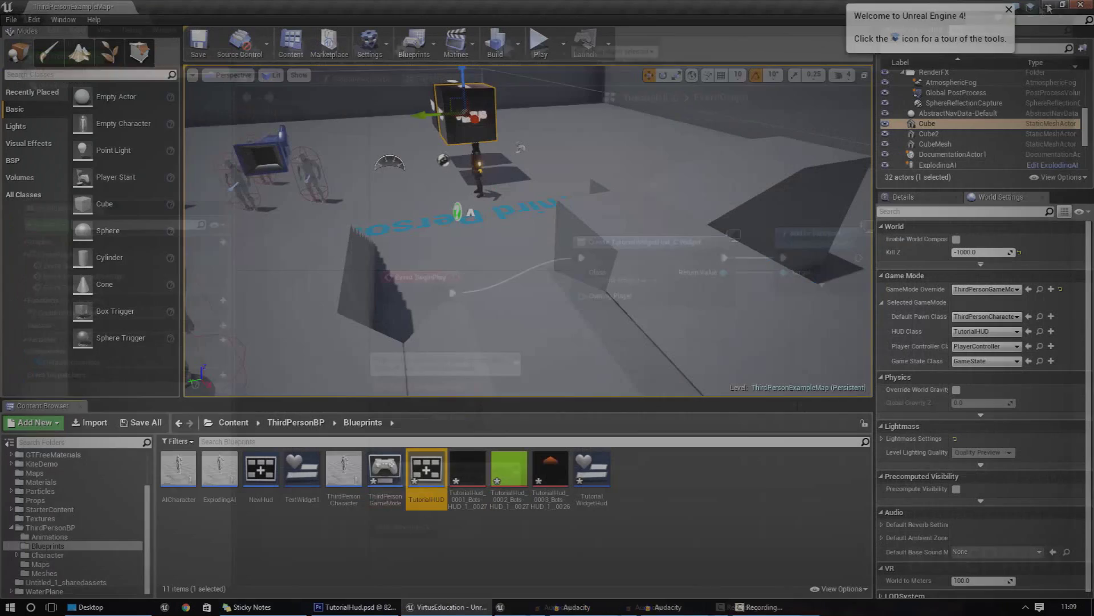
Play-test the level again to check where the health bar sits on the game screen
{"action": "left_click", "coordinate": [521, 50]}
{"action": "left_click", "coordinate": [542, 46]}
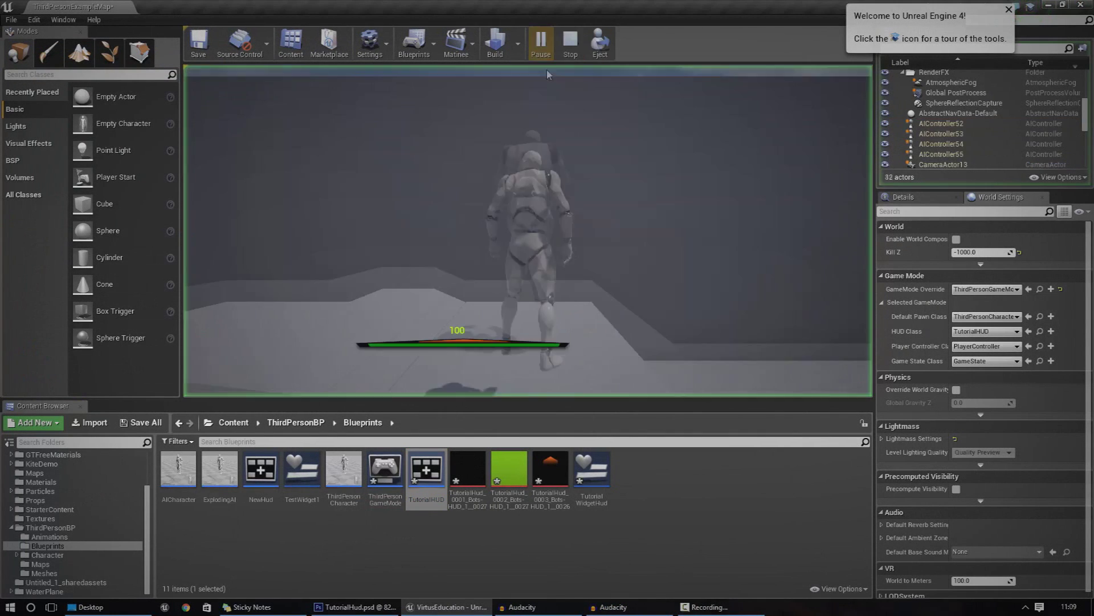
{"action": "key", "text": "Escape"}
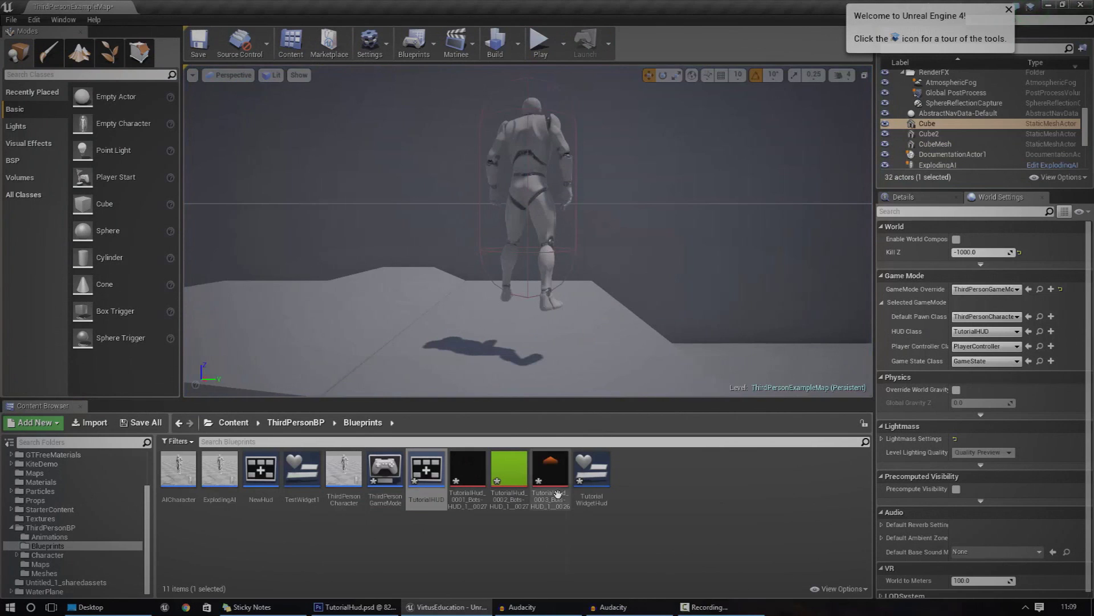
In TutorialWidgetHud, move the "100" text to the canvas's horizontal centre and anchor it to bottom centre
{"action": "double_click", "coordinate": [592, 473]}
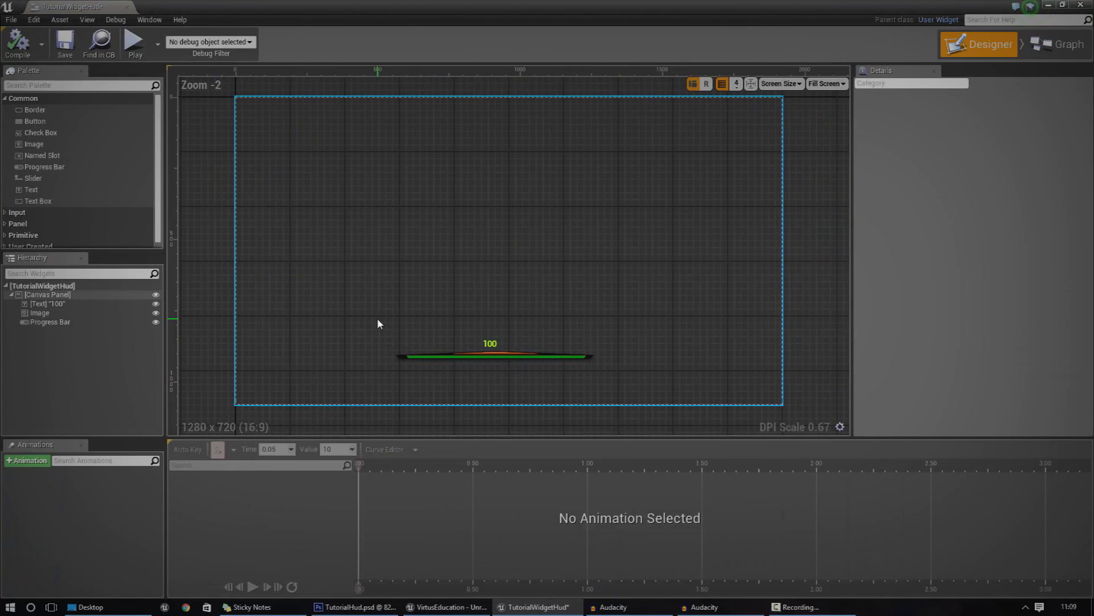
{"action": "left_click", "coordinate": [572, 391]}
{"action": "left_click", "coordinate": [591, 368]}
{"action": "scroll", "coordinate": [582, 365], "scroll_direction": "up", "scroll_amount": 3}
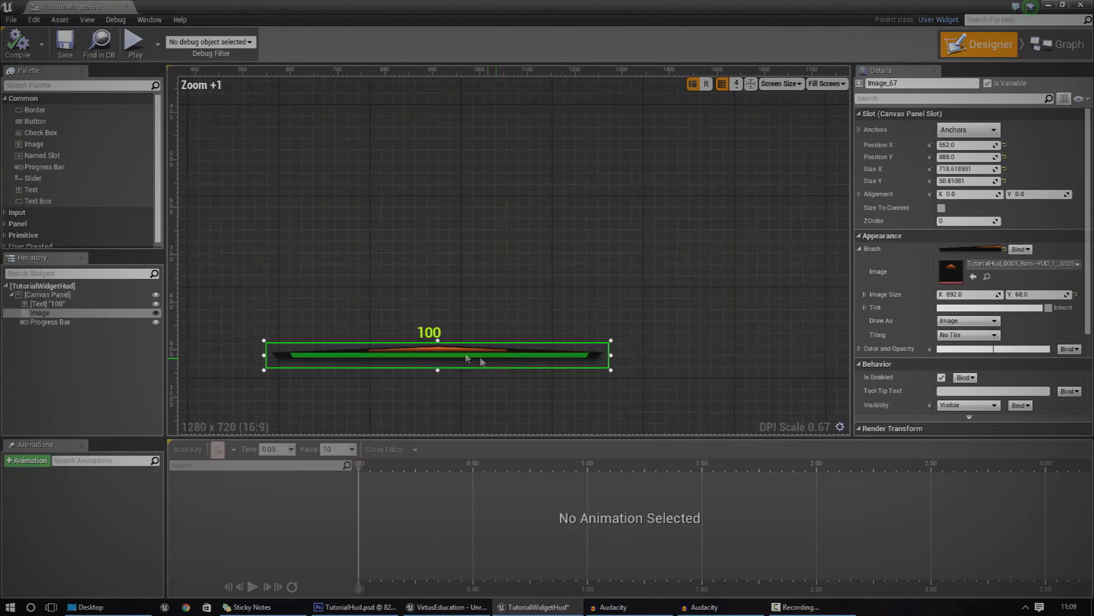
{"action": "left_click", "coordinate": [433, 336]}
{"action": "scroll", "coordinate": [491, 349], "scroll_direction": "down", "scroll_amount": 4}
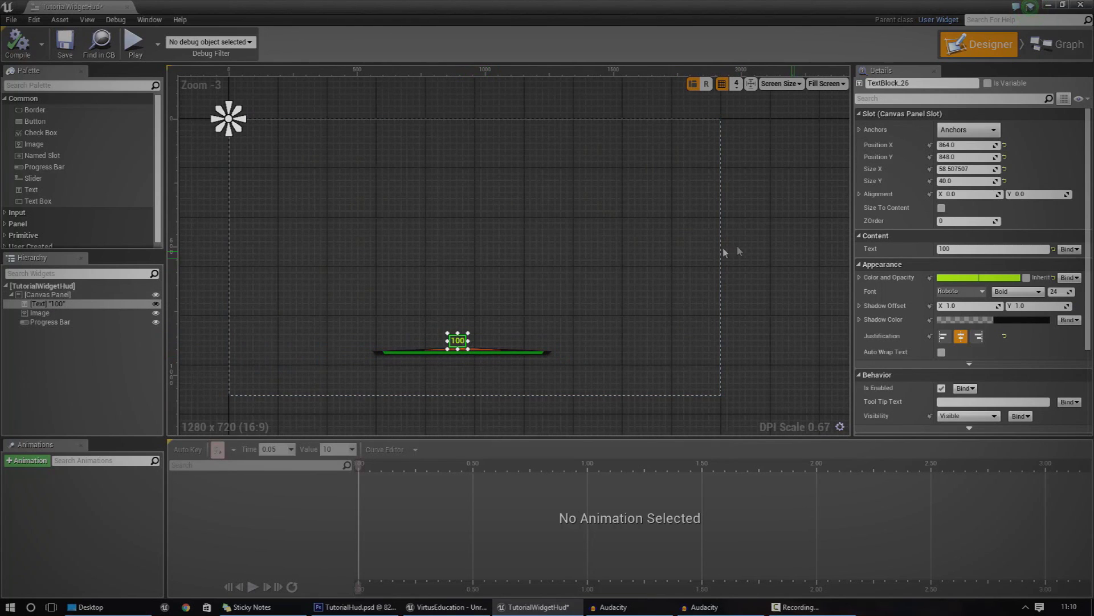
{"action": "left_click_drag", "start_coordinate": [461, 348], "coordinate": [476, 350]}
{"action": "left_click", "coordinate": [960, 131]}
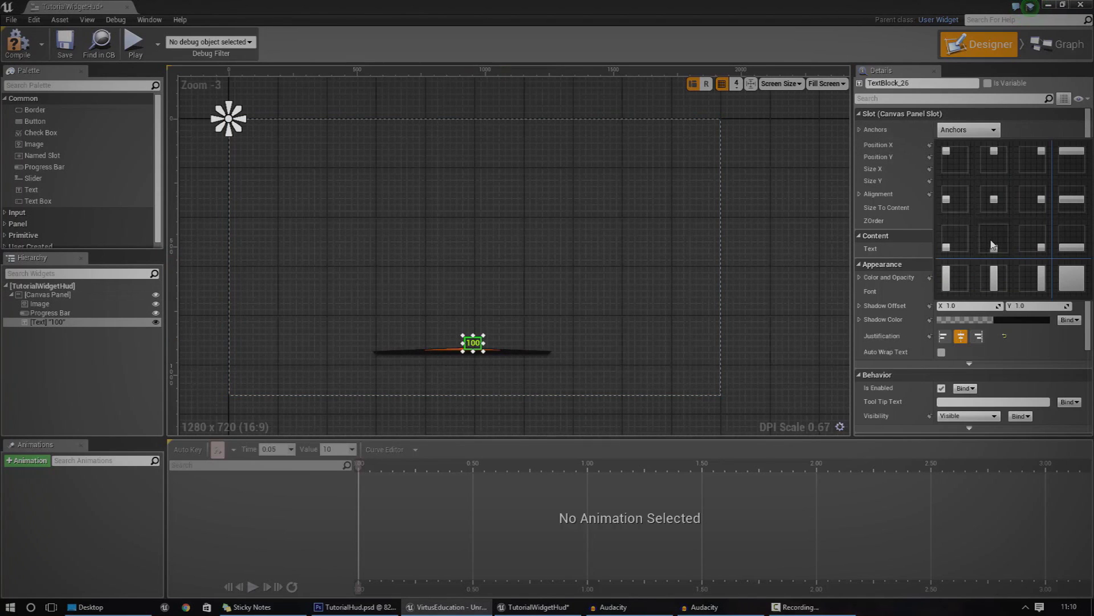
{"action": "left_click", "coordinate": [994, 247]}
Move the frame image down near the canvas's lower edge and anchor it bottom centre, at about X -401, Y -77
{"action": "left_click", "coordinate": [511, 348]}
{"action": "left_click_drag", "start_coordinate": [507, 350], "coordinate": [508, 380]}
{"action": "left_click", "coordinate": [969, 130]}
{"action": "left_click", "coordinate": [994, 250]}
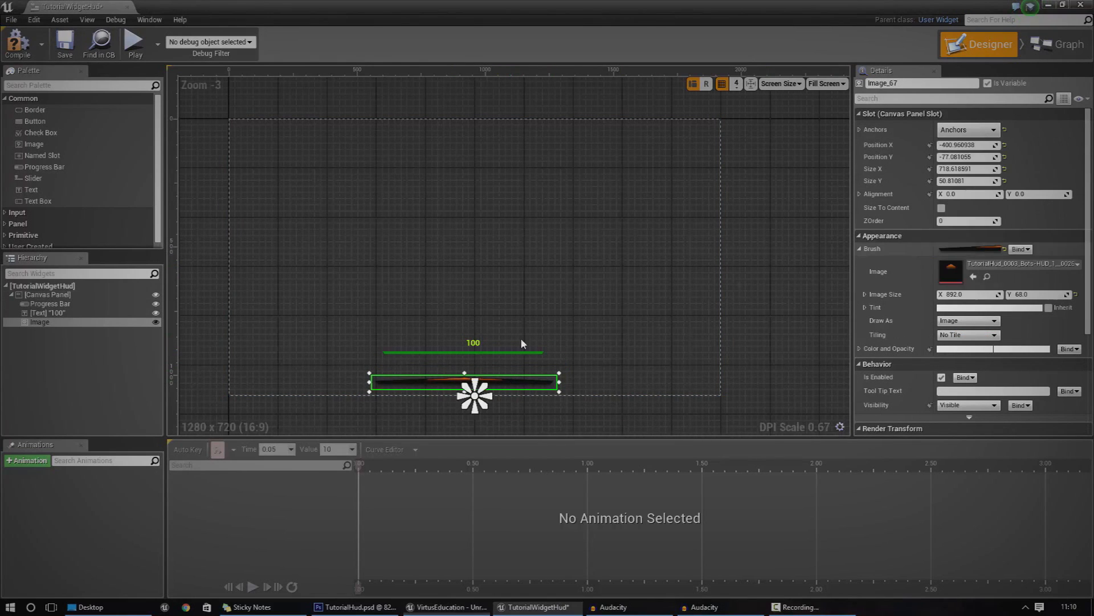
Anchor the green progress bar to the canvas's bottom centre
{"action": "left_click", "coordinate": [476, 362]}
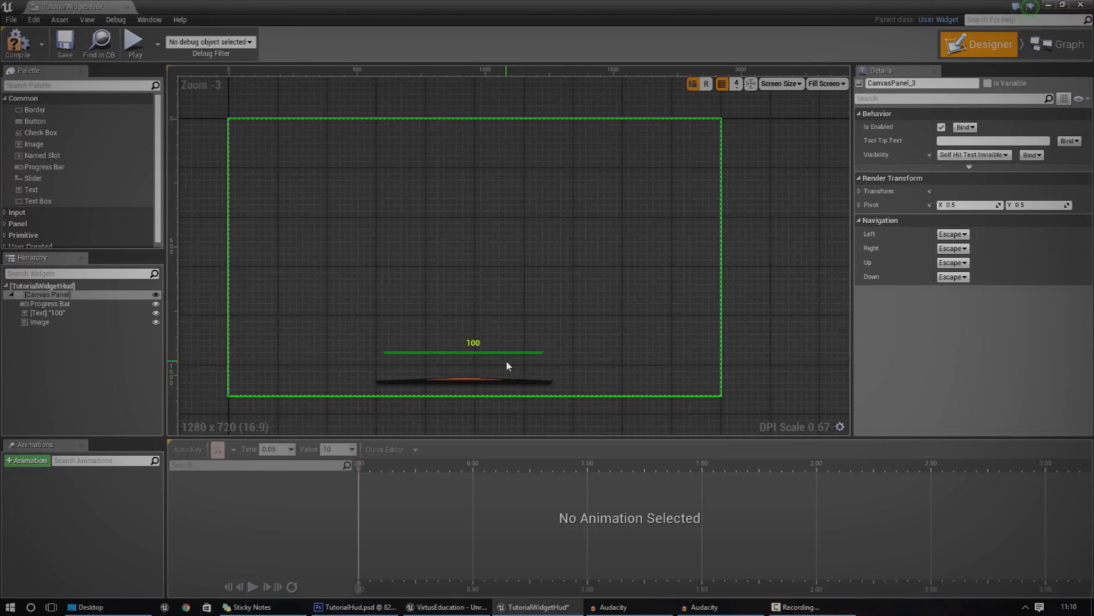
{"action": "left_click", "coordinate": [502, 352]}
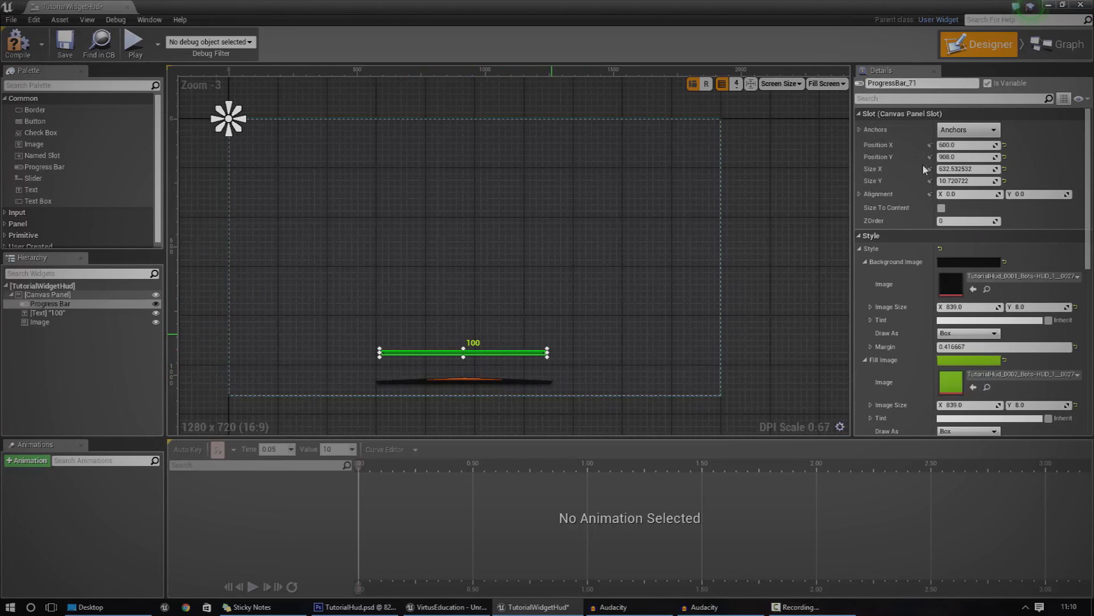
{"action": "left_click", "coordinate": [968, 130]}
{"action": "left_click", "coordinate": [994, 249]}
Move the progress bar down into the relocated frame image
{"action": "left_click", "coordinate": [492, 378]}
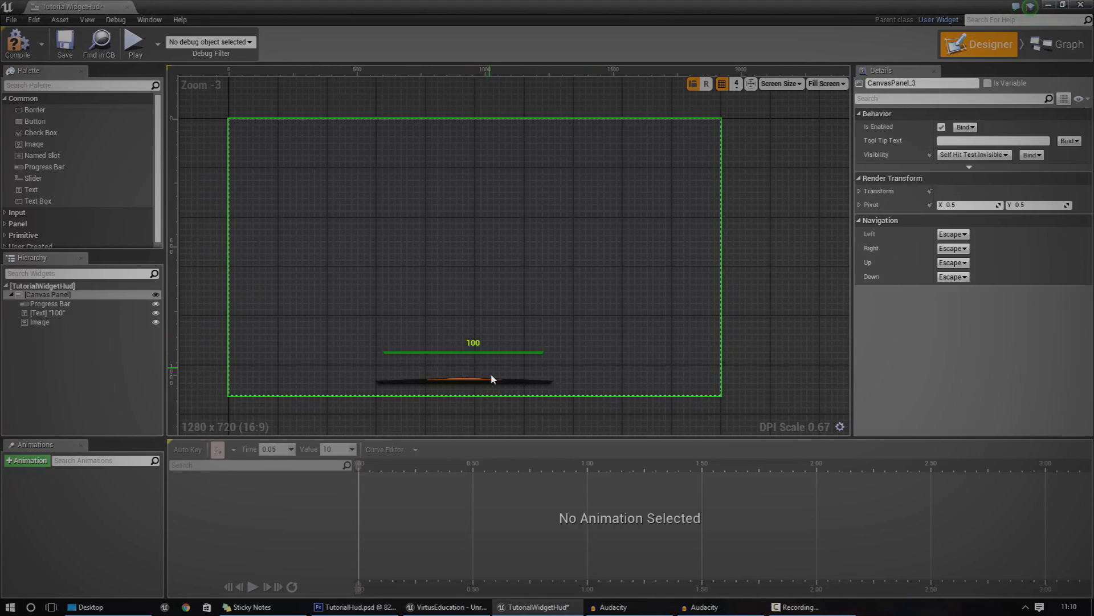
{"action": "left_click_drag", "start_coordinate": [497, 357], "coordinate": [501, 383]}
{"action": "left_click", "coordinate": [548, 348]}
Move the "100" text down to just above the frame image's orange peak
{"action": "scroll", "coordinate": [515, 348], "scroll_direction": "up", "scroll_amount": 3}
{"action": "right_click_drag", "start_coordinate": [520, 356], "coordinate": [615, 241]}
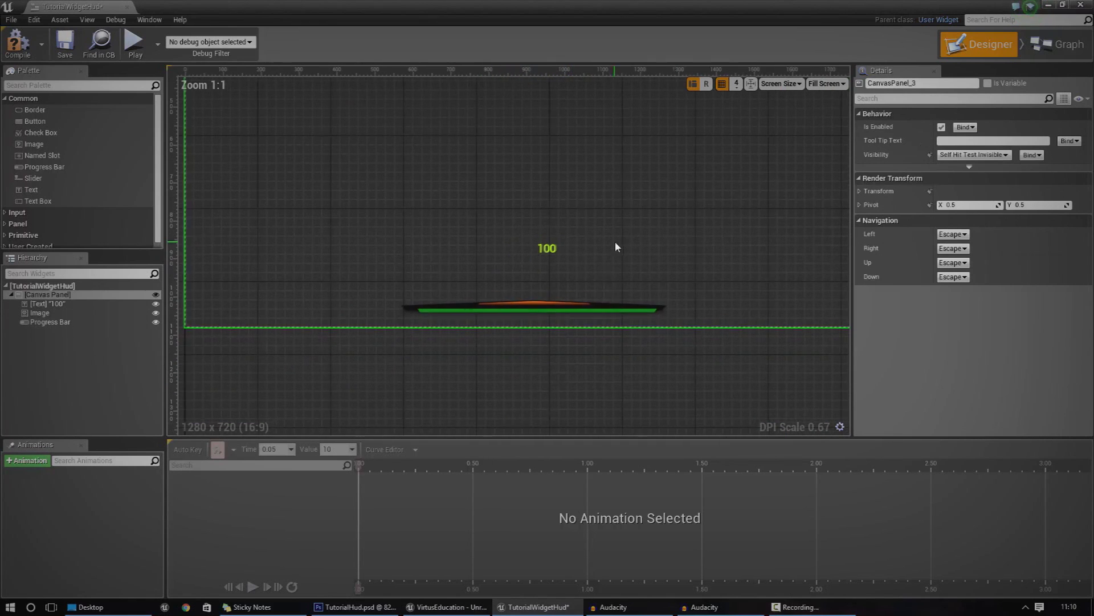
{"action": "left_click", "coordinate": [610, 310]}
{"action": "left_click_drag", "start_coordinate": [551, 252], "coordinate": [546, 292]}
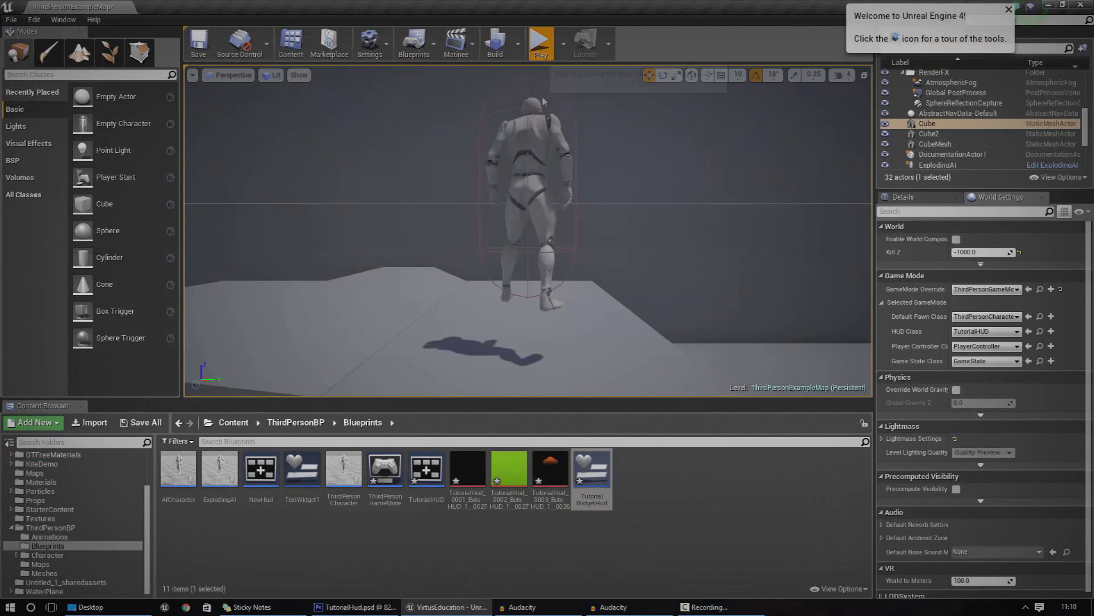
Play-test the level by running the character to check the bottom-anchored health bar
{"action": "left_click", "coordinate": [542, 101]}
{"action": "key", "text": "w"}
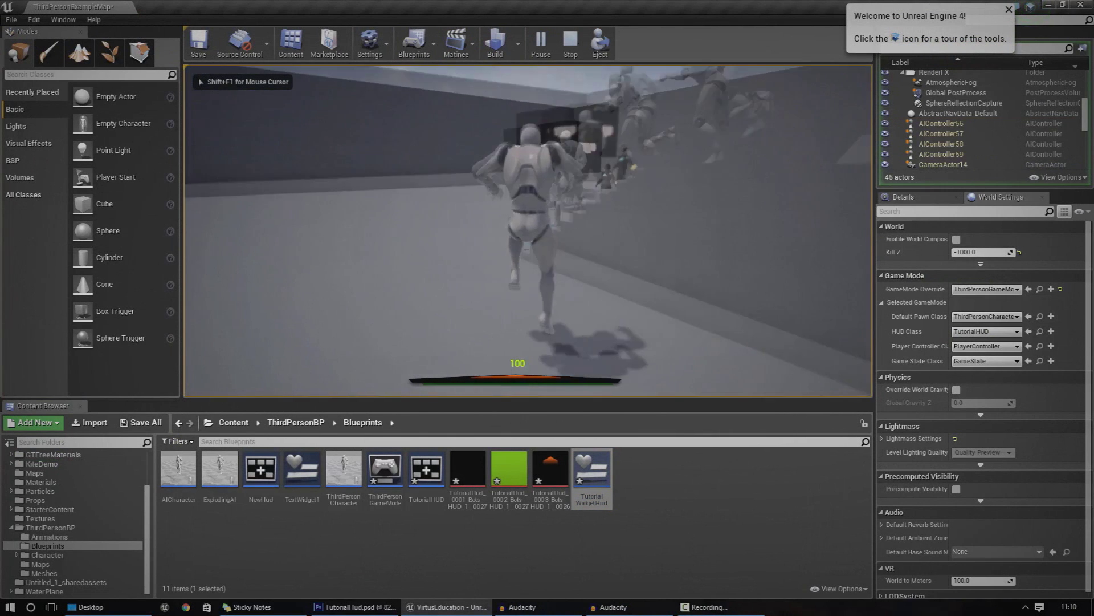
{"action": "key", "text": "Escape"}
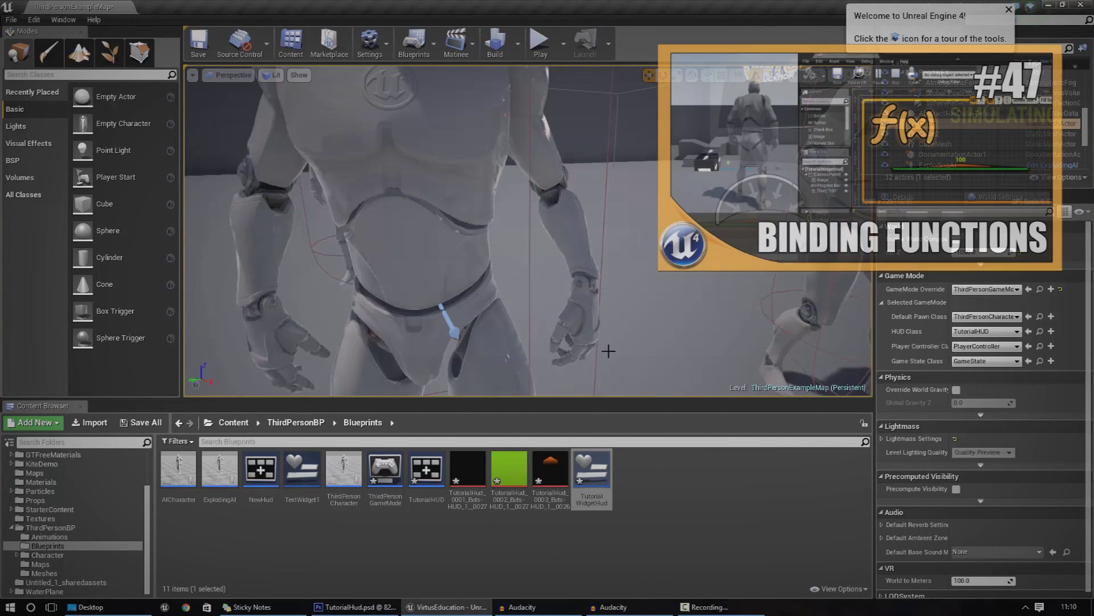
{"action": "right_click_drag", "start_coordinate": [627, 349], "coordinate": [577, 353]}
{"action": "key", "text": "Escape"}
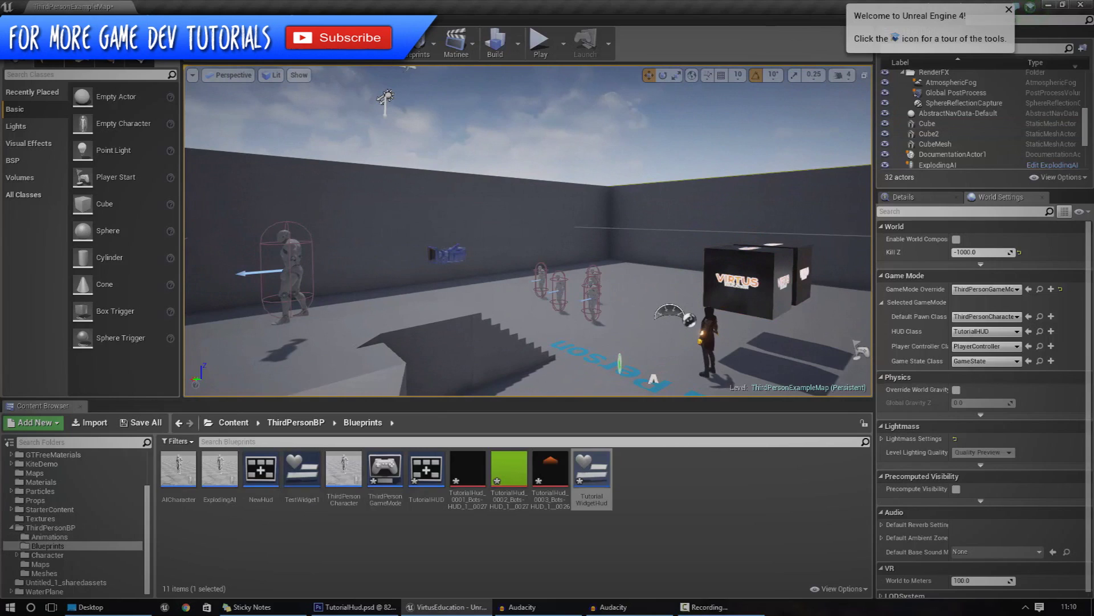